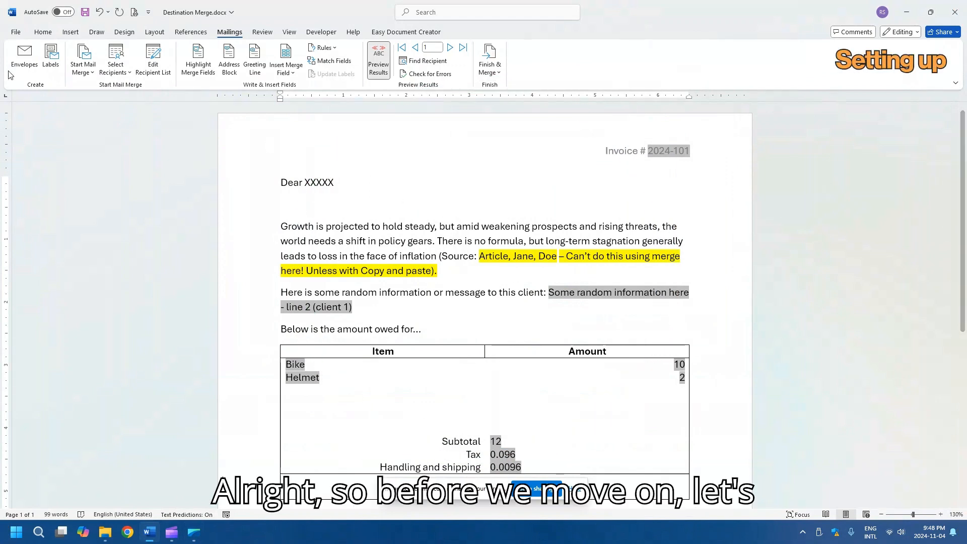
# - Review the Show bookmarks and Field shading settings under Show document content in Word's advanced options, and accept them
pyautogui.click(16, 32)
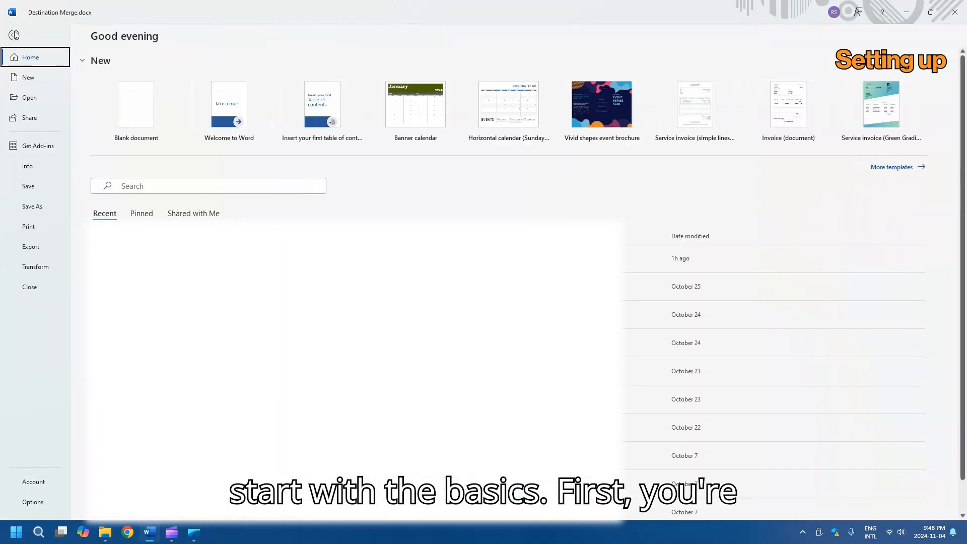
pyautogui.click(15, 35)
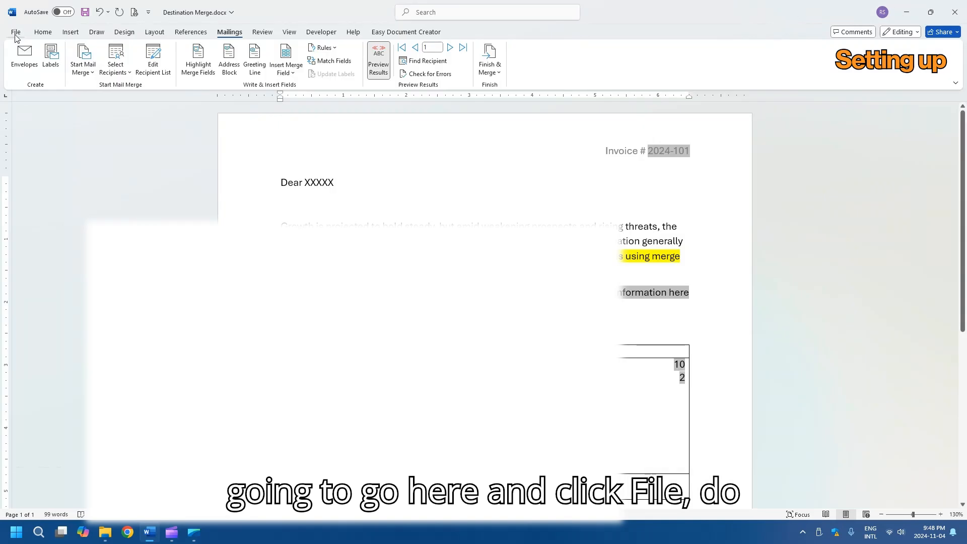
pyautogui.click(16, 33)
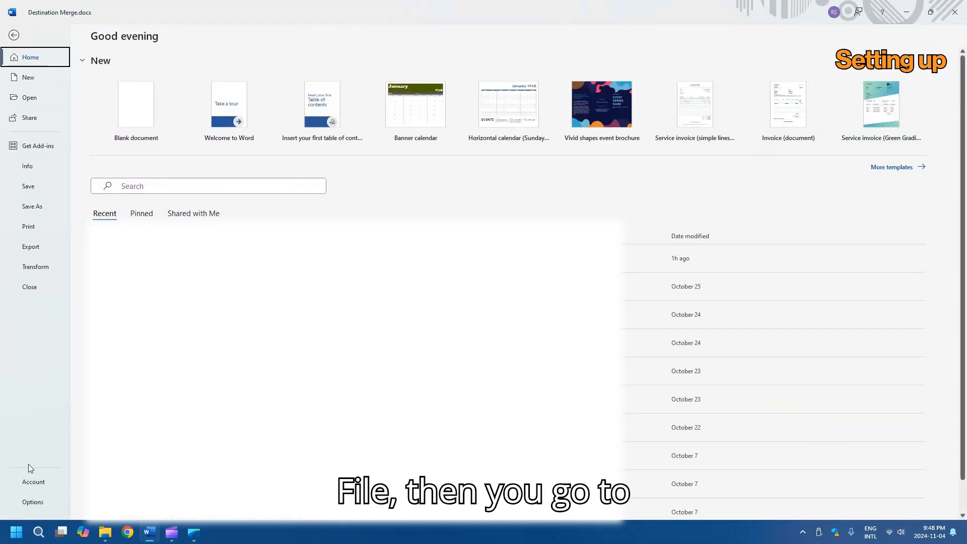
pyautogui.click(32, 503)
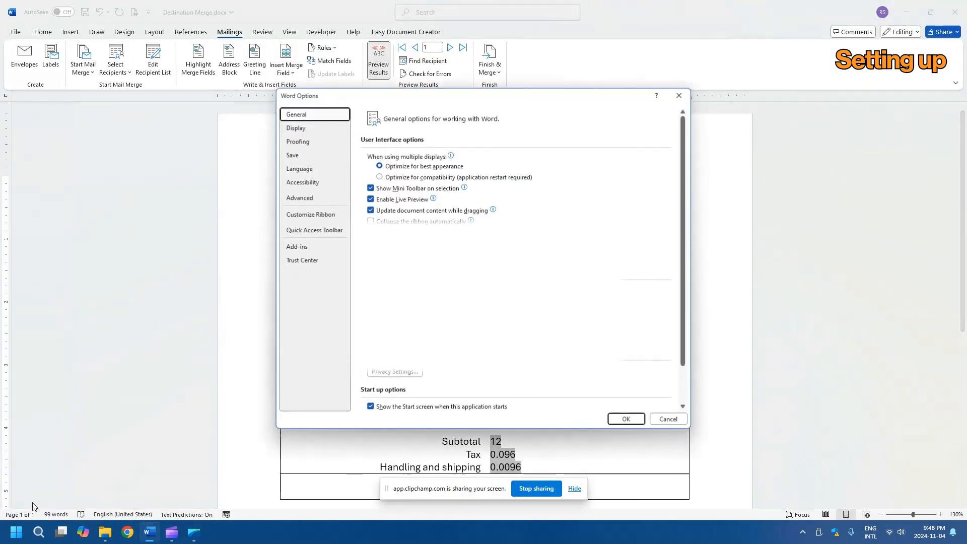
pyautogui.click(316, 197)
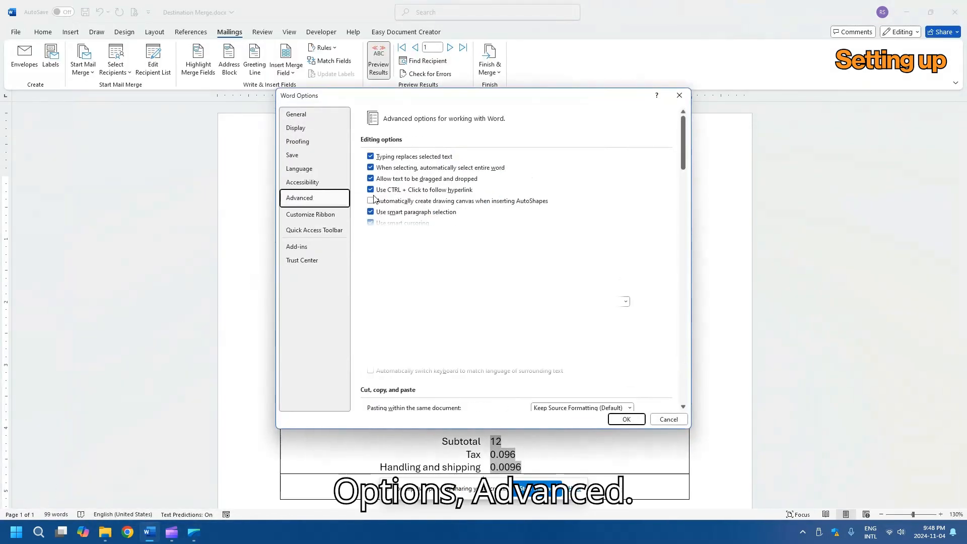
pyautogui.scroll(-3, 456, 177)
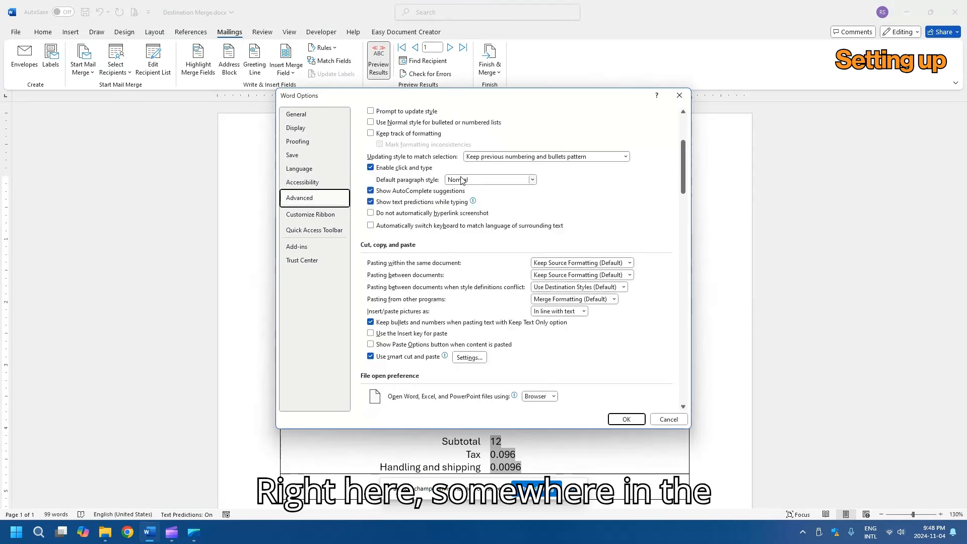
pyautogui.scroll(-4, 455, 194)
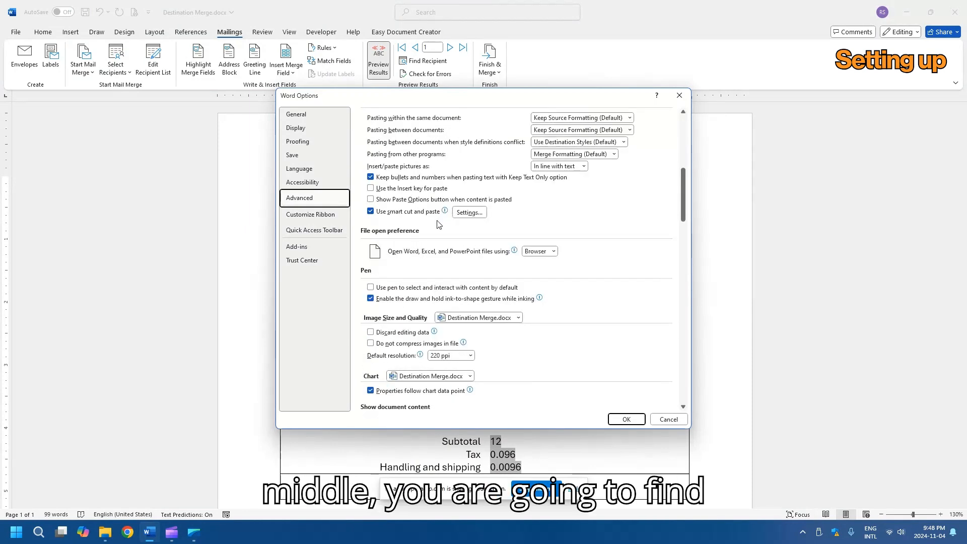
pyautogui.scroll(-3, 407, 234)
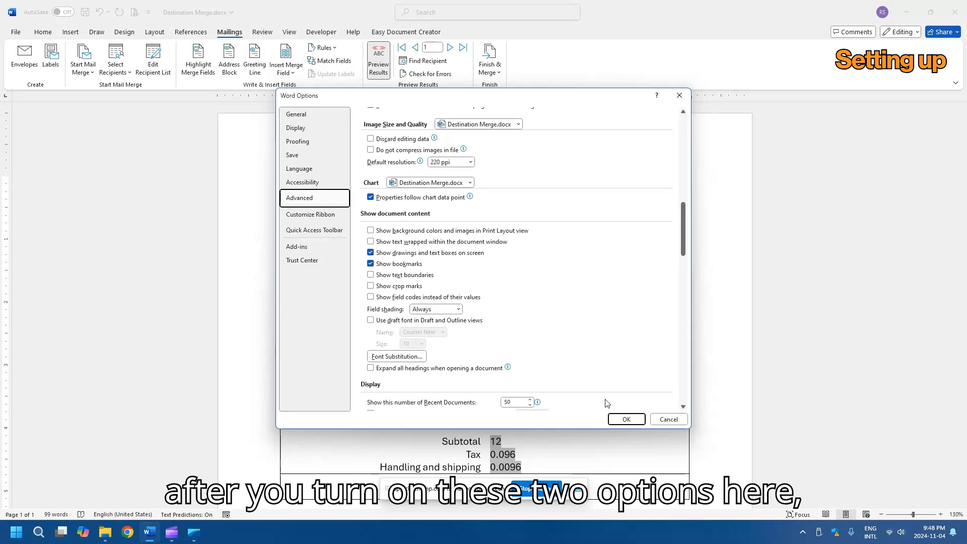
pyautogui.click(625, 419)
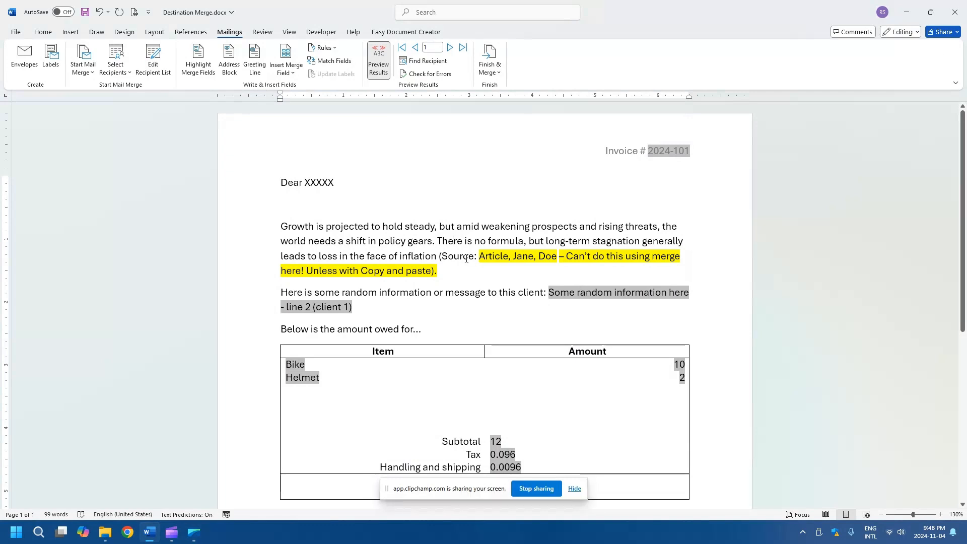
pyautogui.click(387, 226)
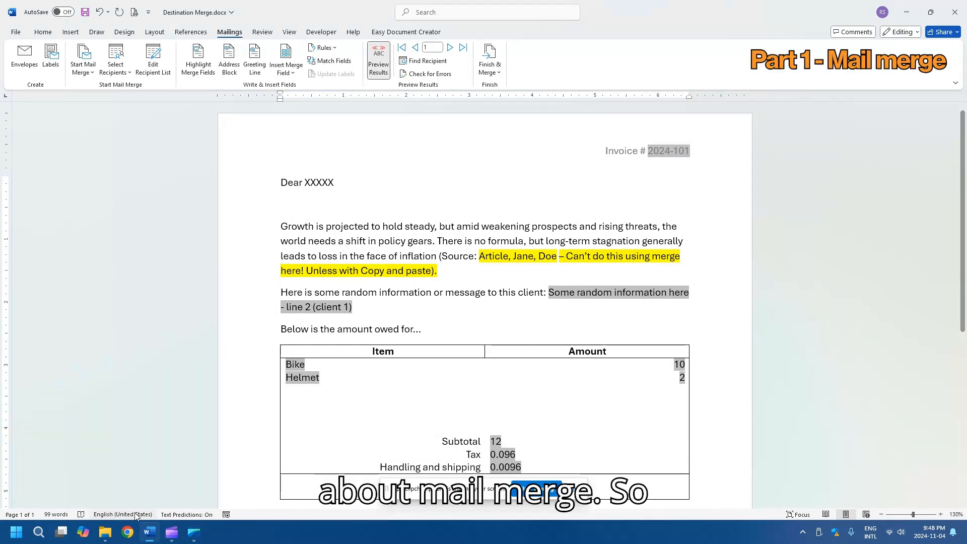
# - Switch to File Explorer and open Contact Merge.xlsx from the Main - Mail Merge folder as read-only
pyautogui.click(104, 531)
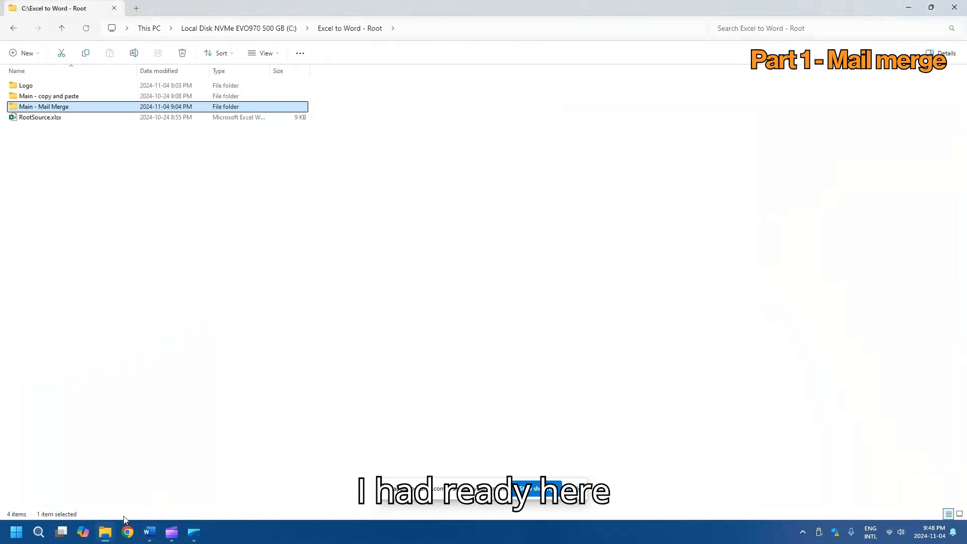
pyautogui.doubleClick(29, 107)
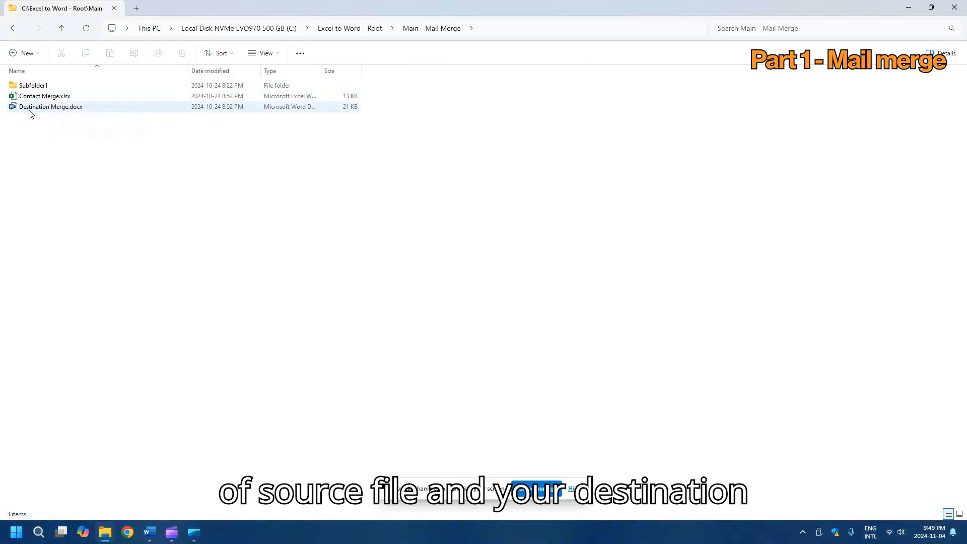
pyautogui.click(53, 101)
pyautogui.doubleClick(53, 101)
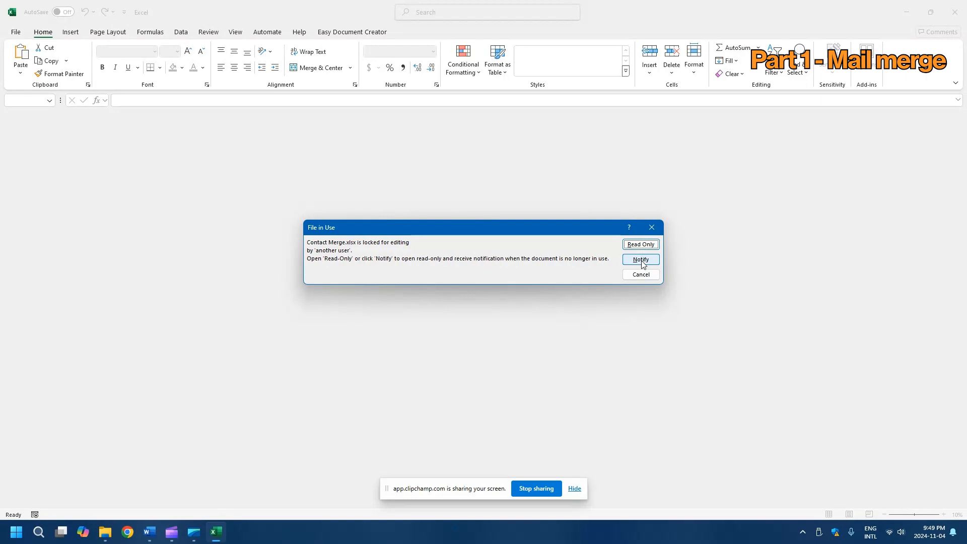
pyautogui.click(640, 246)
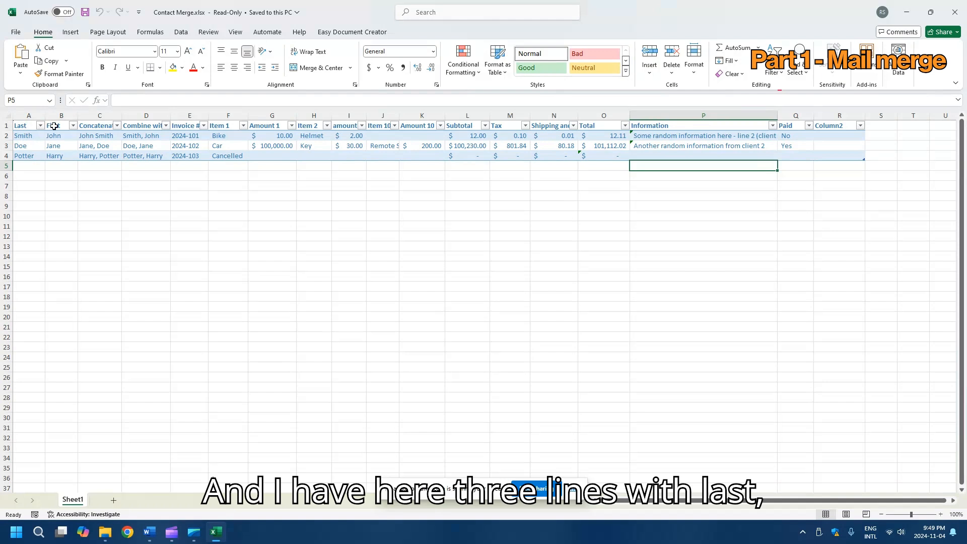
# - Examine the CONCAT formula in cell C2 that joins the first and last names, leaving it as it is
pyautogui.click(102, 136)
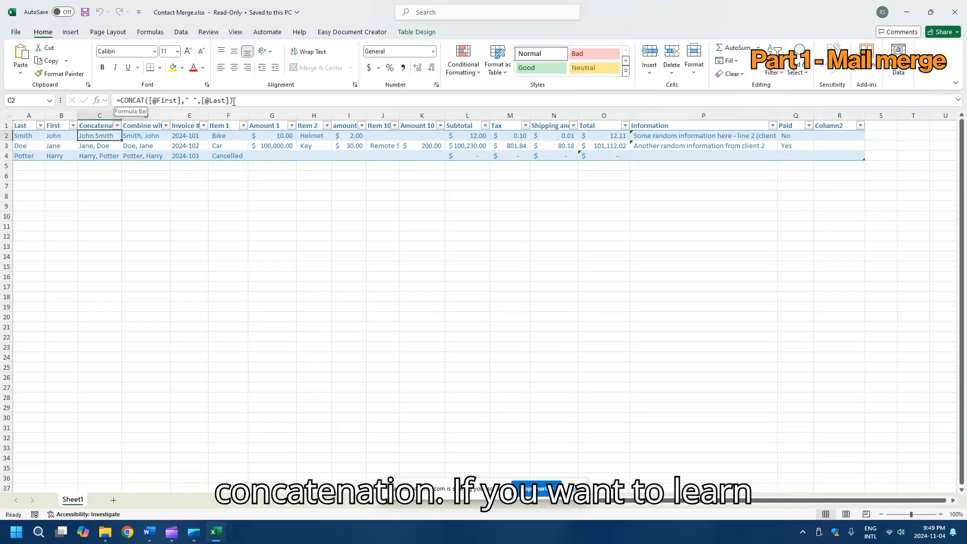
pyautogui.moveTo(233, 101); pyautogui.dragTo(115, 102)
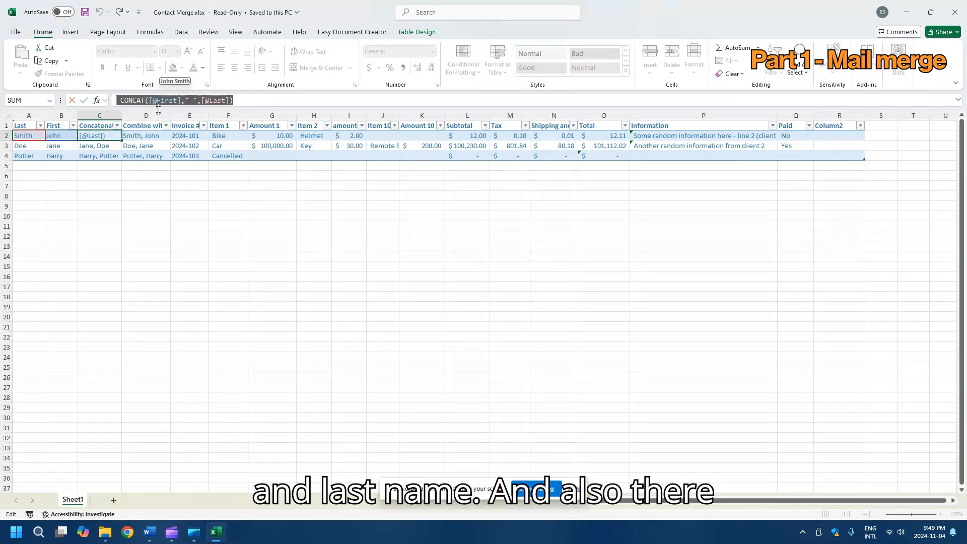
pyautogui.press('Escape')
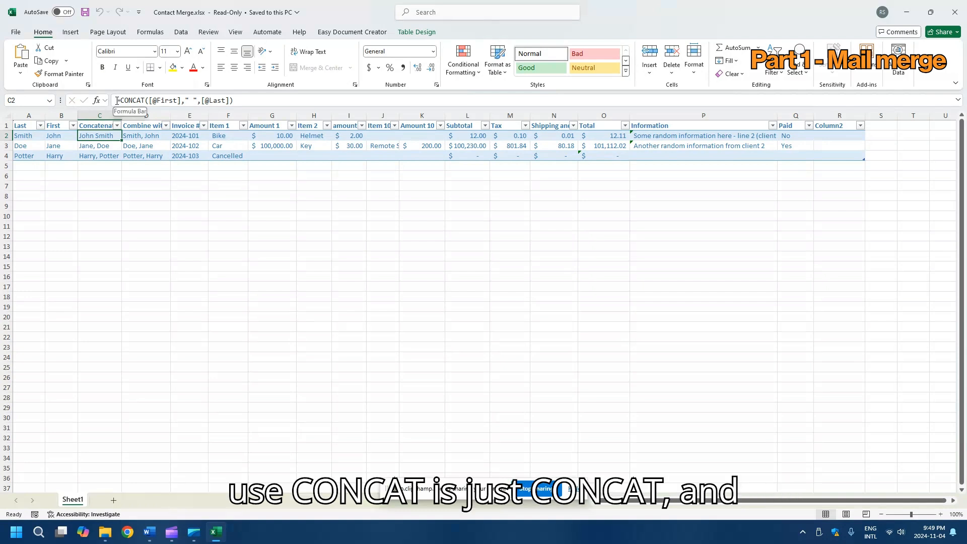
pyautogui.moveTo(144, 100); pyautogui.dragTo(237, 100)
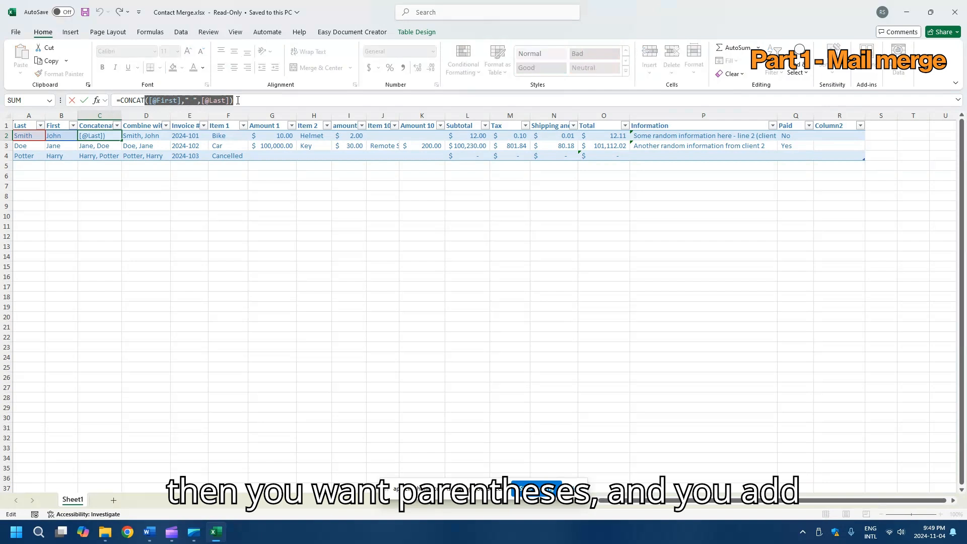
pyautogui.click(189, 100)
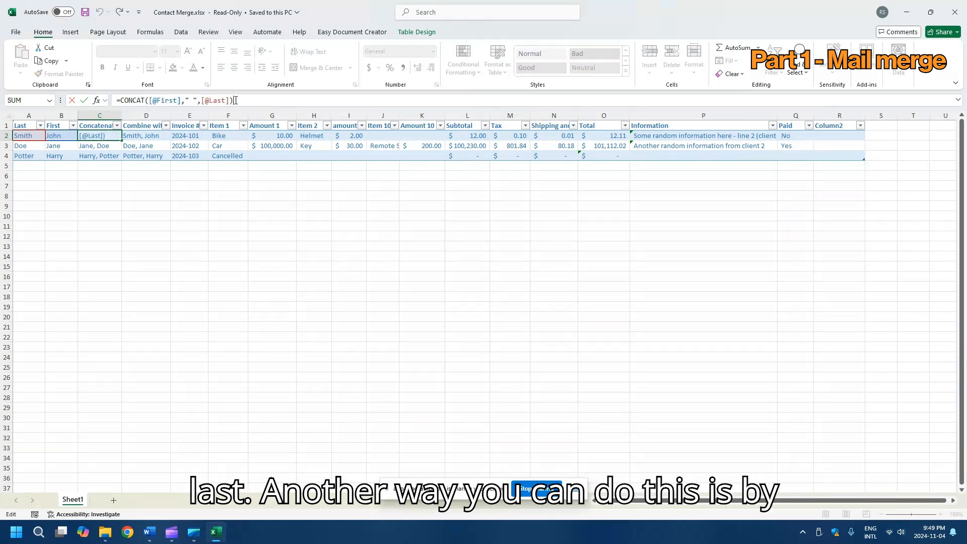
pyautogui.press('Return')
# - Examine the ampersands and the comma-and-space separator in cell D2's name formula without keeping any edit
pyautogui.click(147, 135)
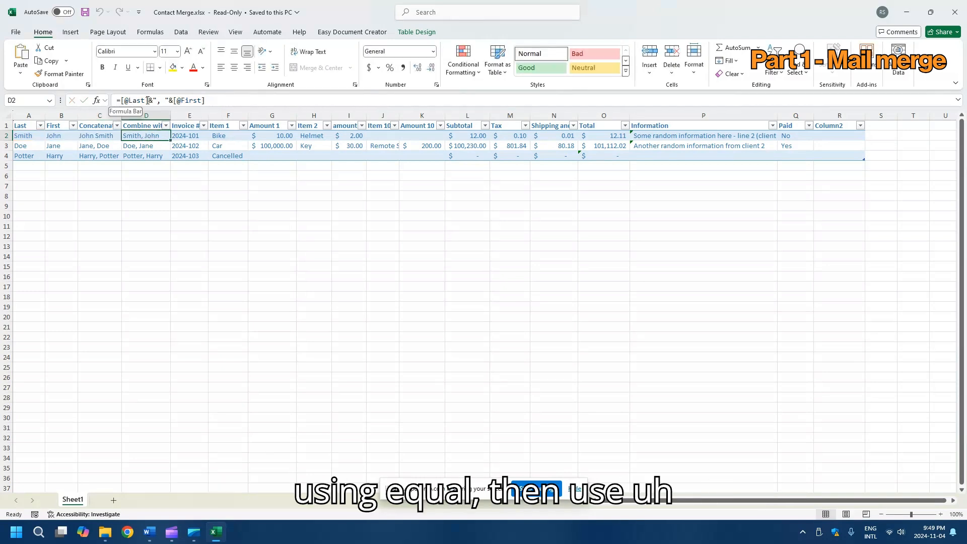
pyautogui.moveTo(148, 100); pyautogui.dragTo(153, 100)
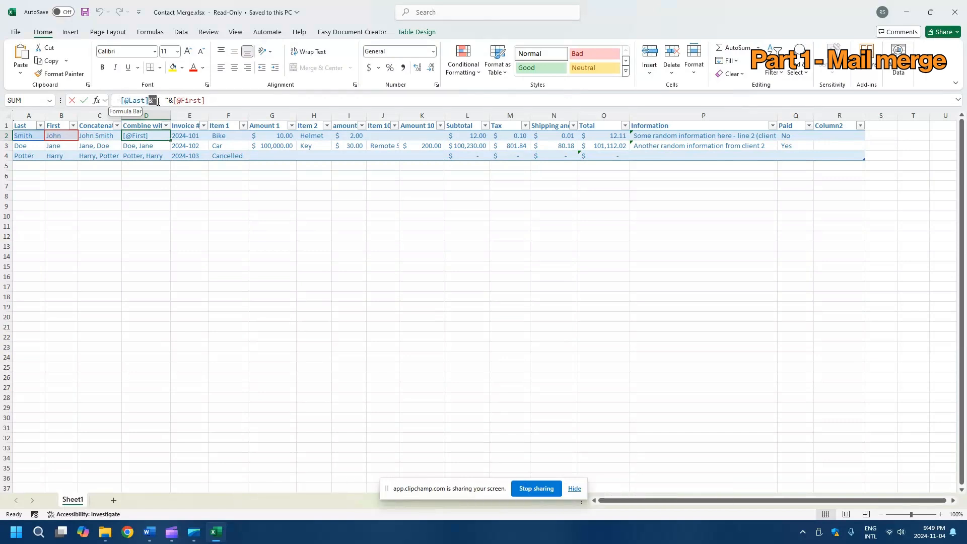
pyautogui.click(154, 100)
pyautogui.write(',')
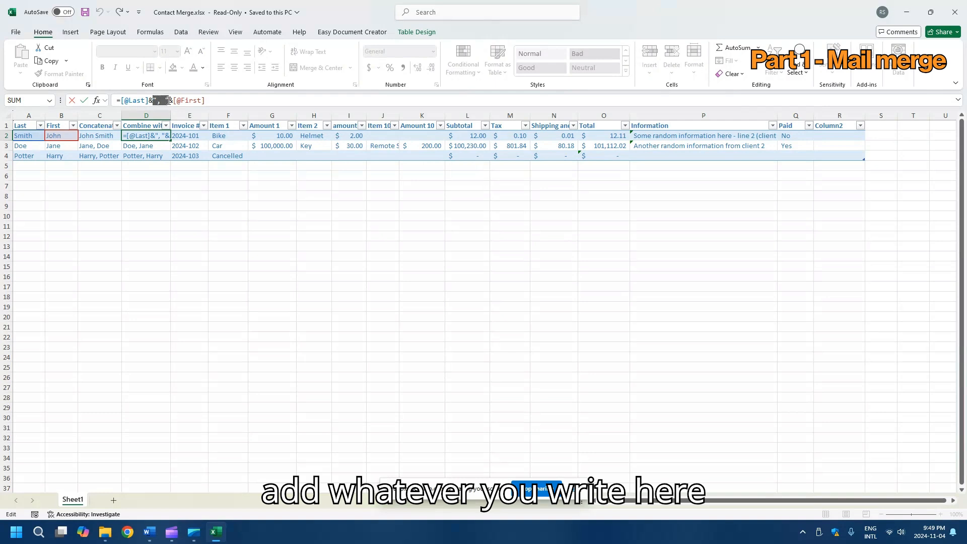
pyautogui.moveTo(170, 101); pyautogui.dragTo(173, 101)
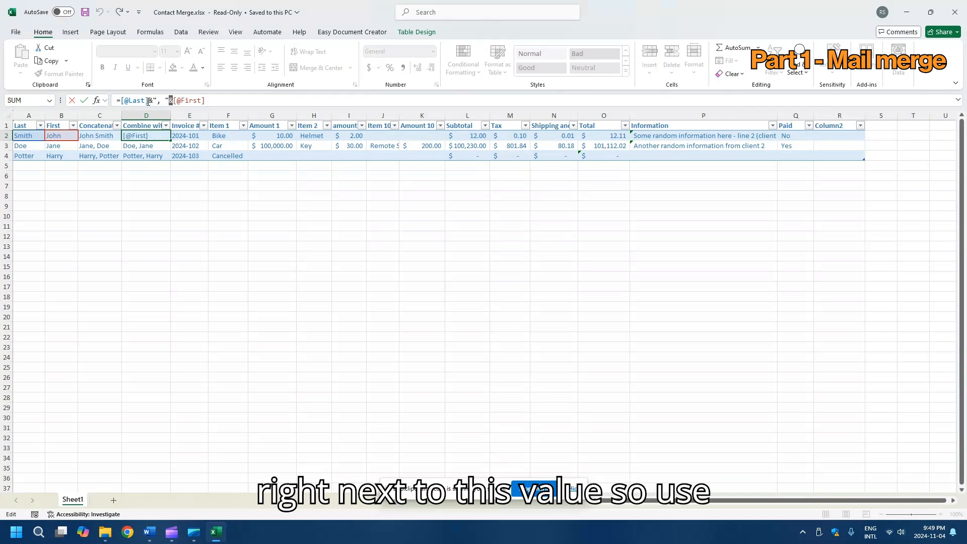
pyautogui.click(150, 101)
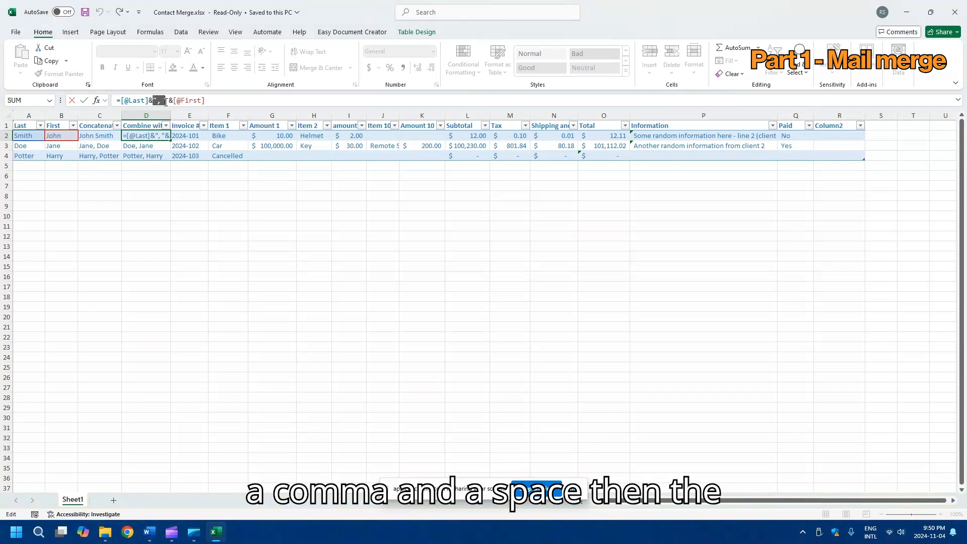
pyautogui.moveTo(166, 101); pyautogui.dragTo(173, 101)
pyautogui.press('Escape')
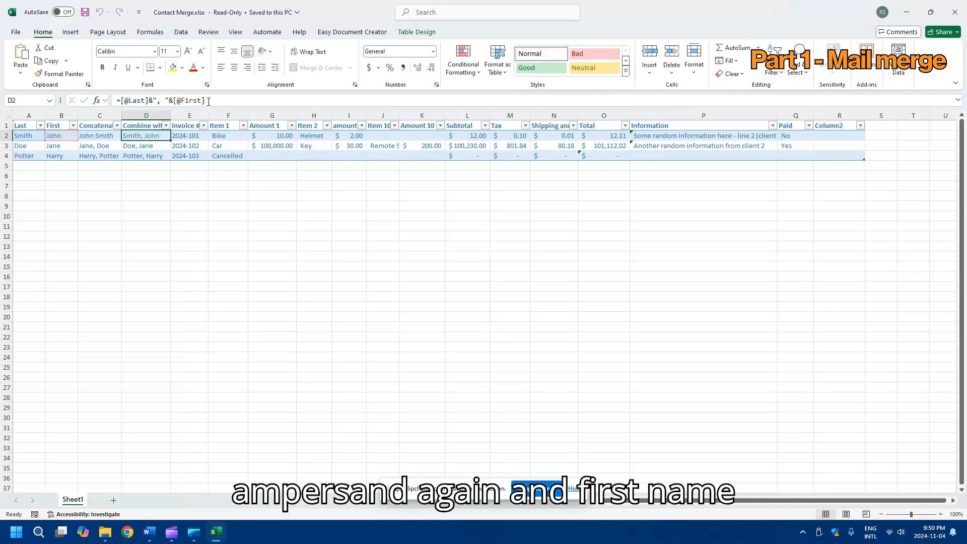
# - Compare the CONCAT formula in C2 with the ampersand formula in D2, and view the invoice number in E2
pyautogui.click(102, 135)
pyautogui.click(143, 135)
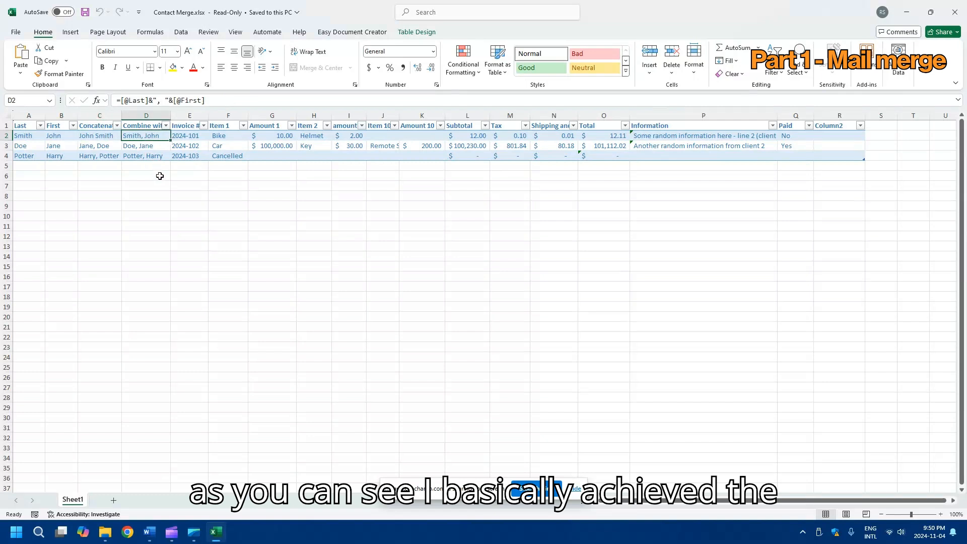
pyautogui.click(95, 134)
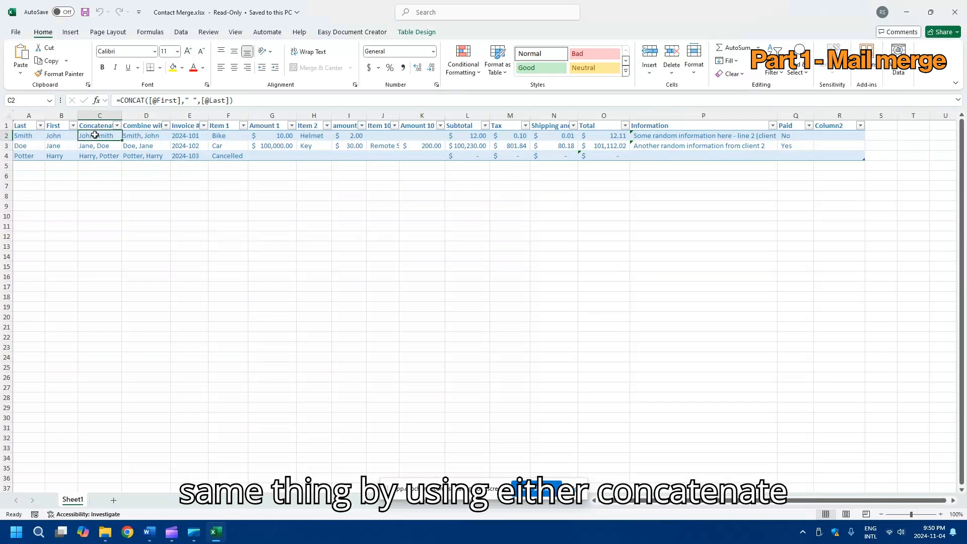
pyautogui.click(130, 134)
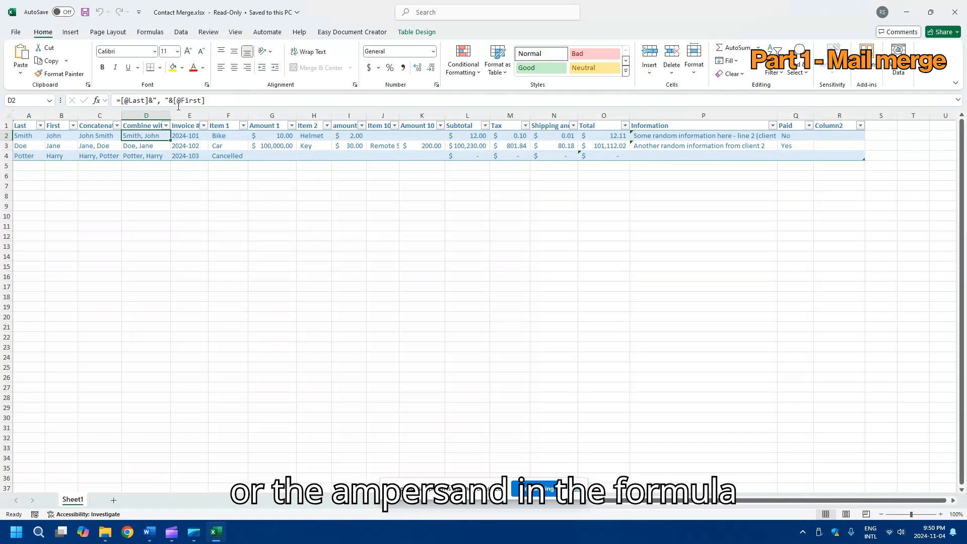
pyautogui.click(187, 136)
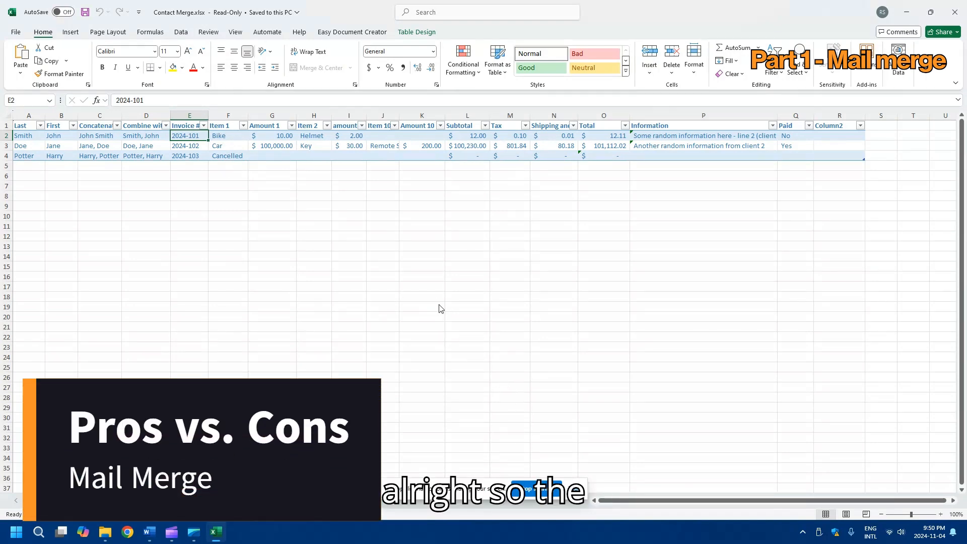
# - Switch to Destination Merge.docx in Word and examine the yellow-highlighted source citation in the first paragraph
pyautogui.hotkey('alt', 'Tab')
pyautogui.hotkey('alt', 'Tab')
pyautogui.click(428, 243)
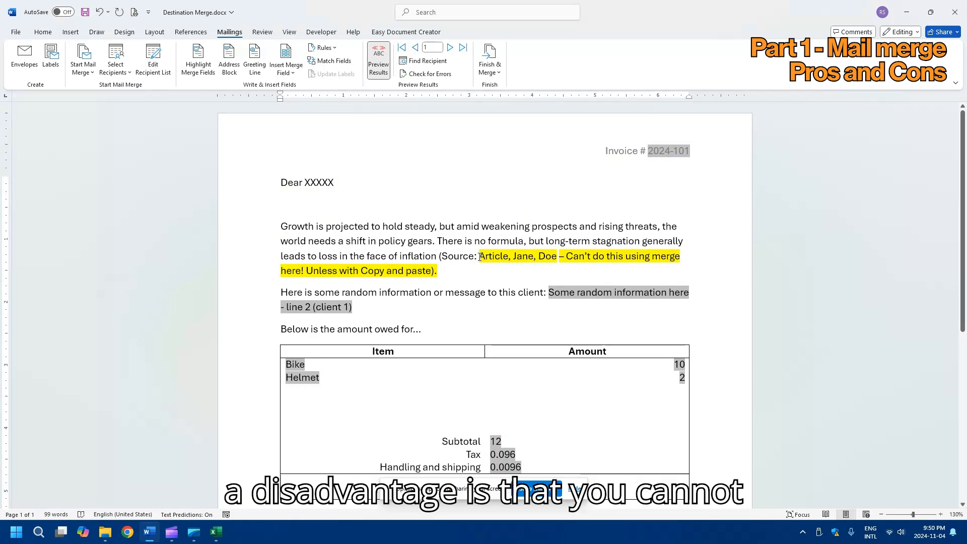
pyautogui.moveTo(480, 257); pyautogui.dragTo(683, 269)
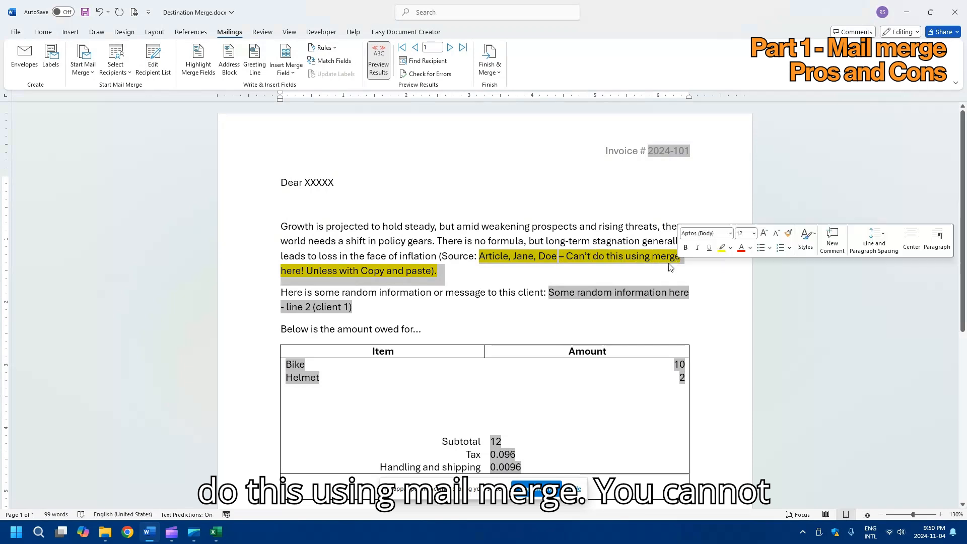
pyautogui.click(504, 273)
pyautogui.moveTo(479, 256); pyautogui.dragTo(557, 257)
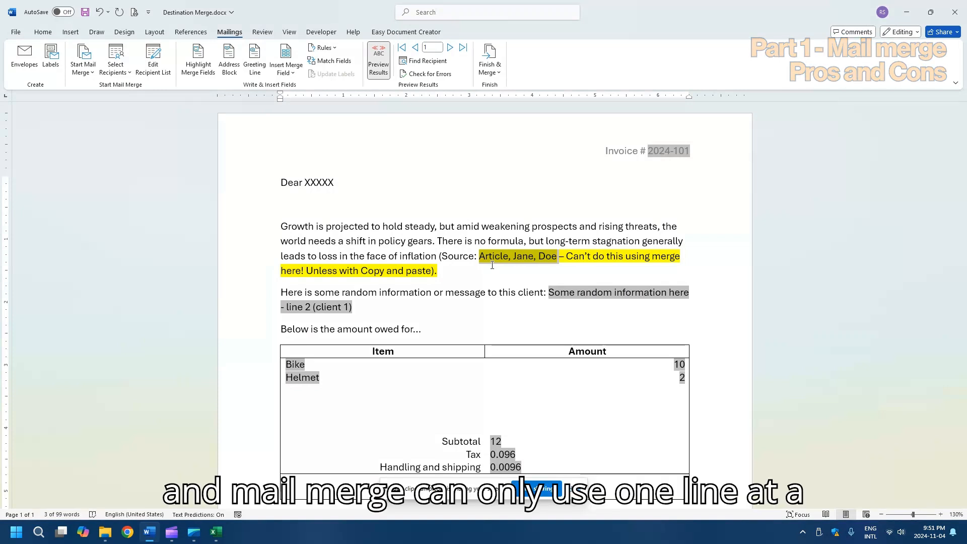
# - Delete the XXXXX placeholder after "Dear" in the letter's greeting
pyautogui.click(338, 183)
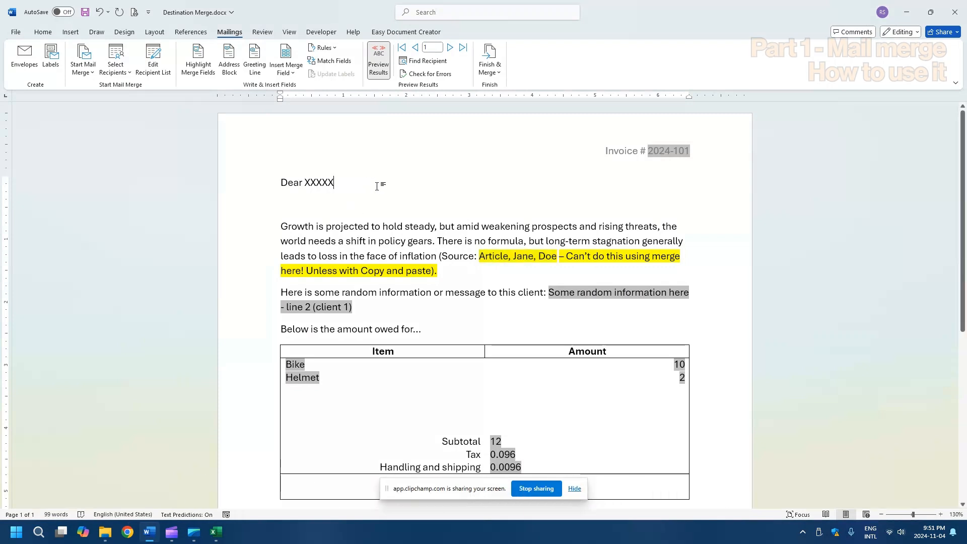
pyautogui.press('BackSpace')
pyautogui.press('BackSpace')
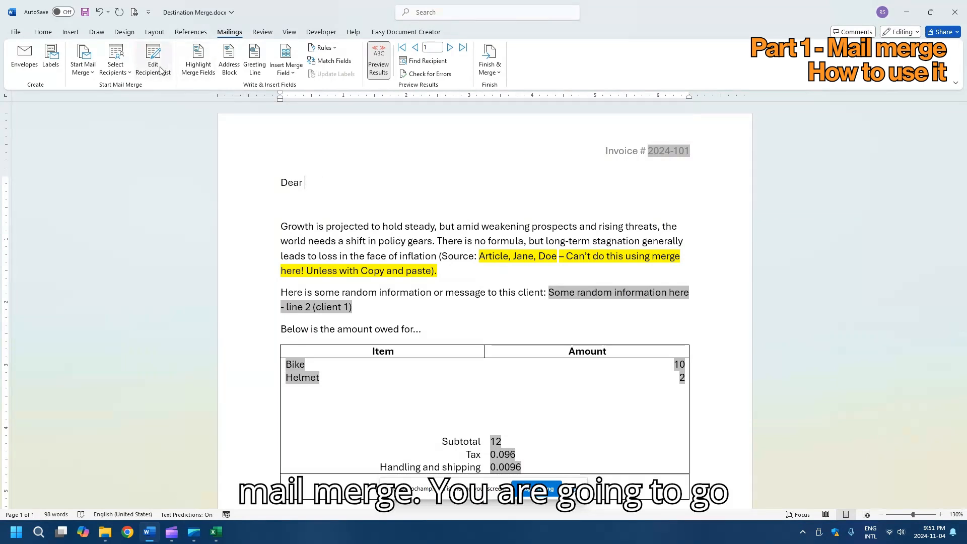
# - Connect the letter to the existing recipient list Contact Merge.xlsx from the Main - Mail Merge folder, using Sheet1$ with first-row column headers
pyautogui.click(125, 75)
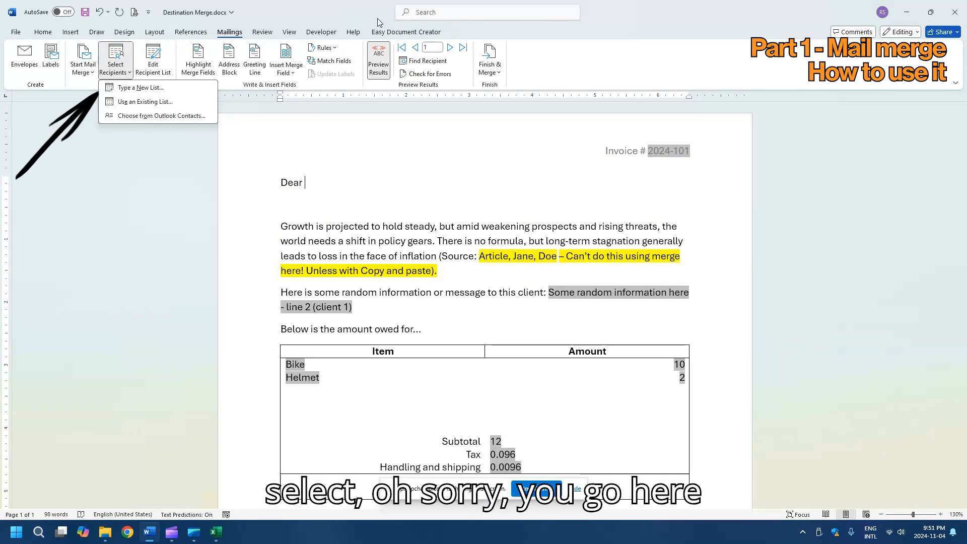
pyautogui.click(299, 21)
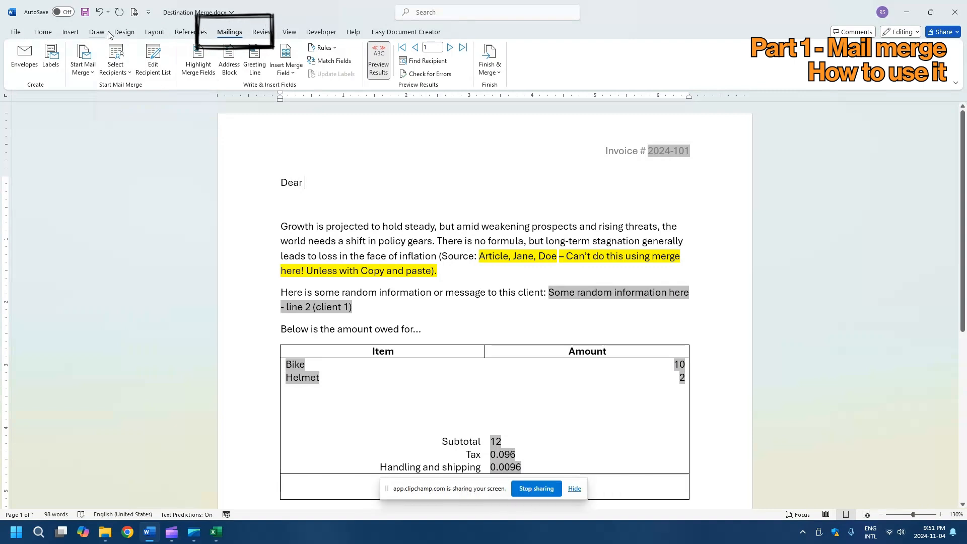
pyautogui.click(129, 72)
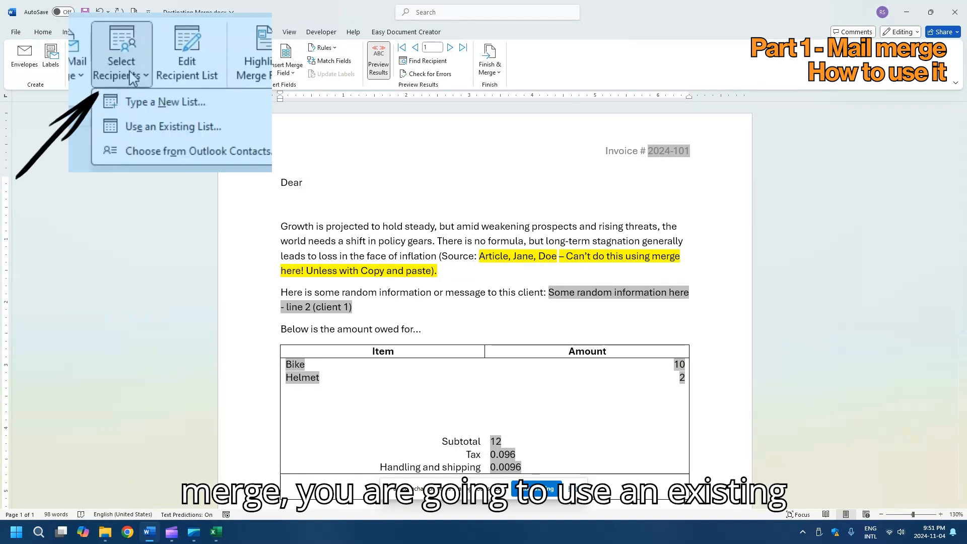
pyautogui.click(166, 124)
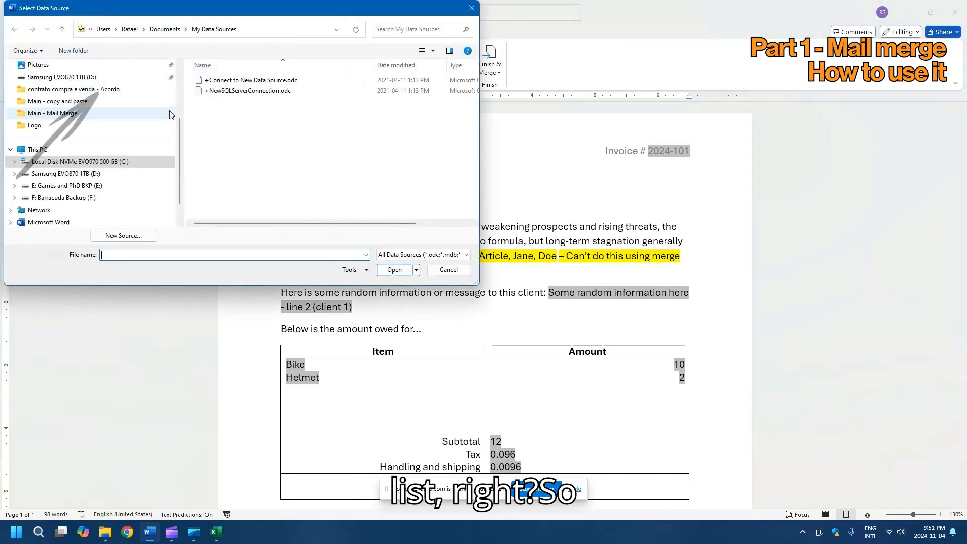
pyautogui.moveTo(179, 141); pyautogui.dragTo(177, 73)
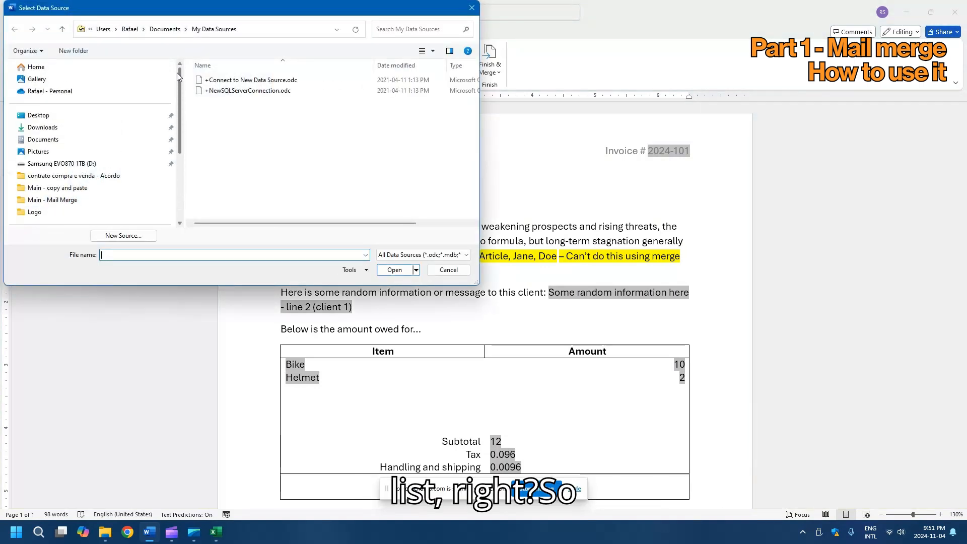
pyautogui.click(53, 116)
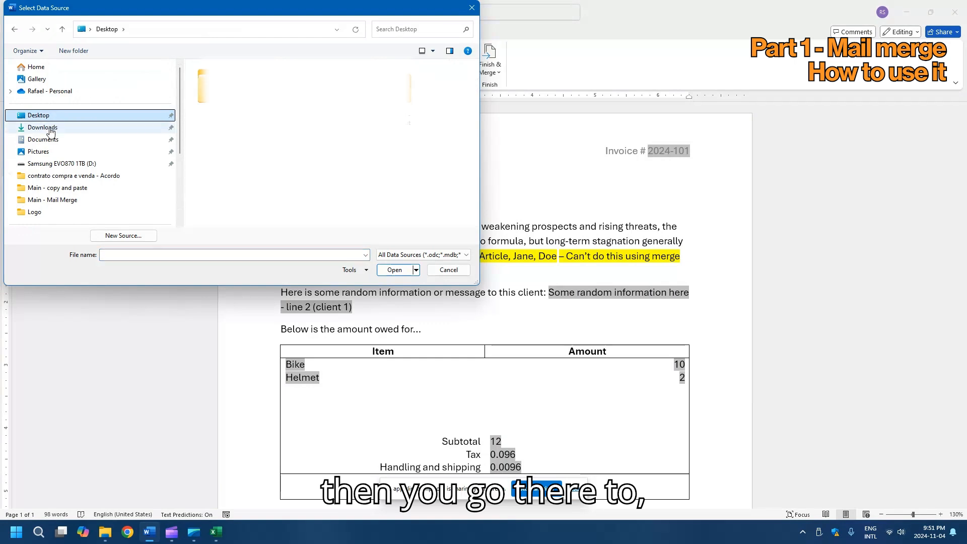
pyautogui.scroll(-3, 56, 175)
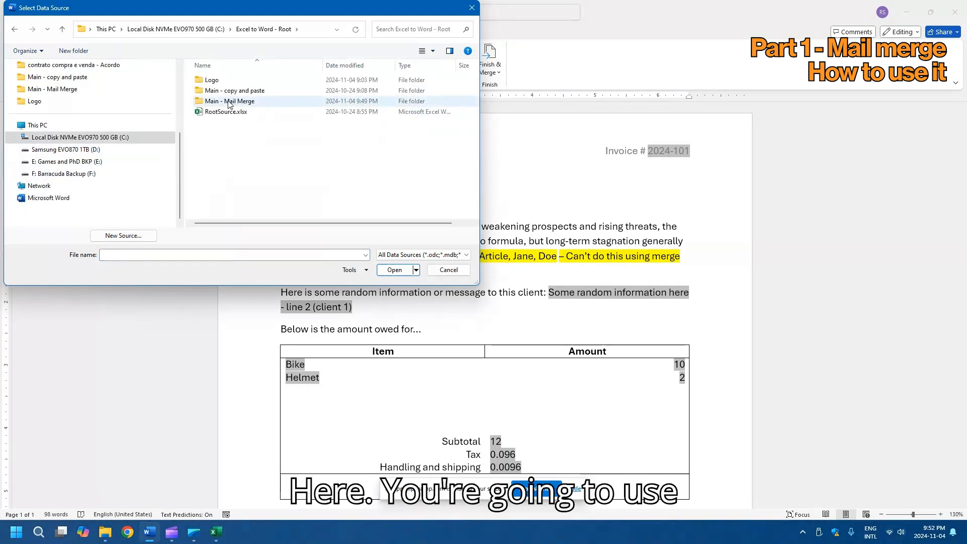
pyautogui.doubleClick(228, 103)
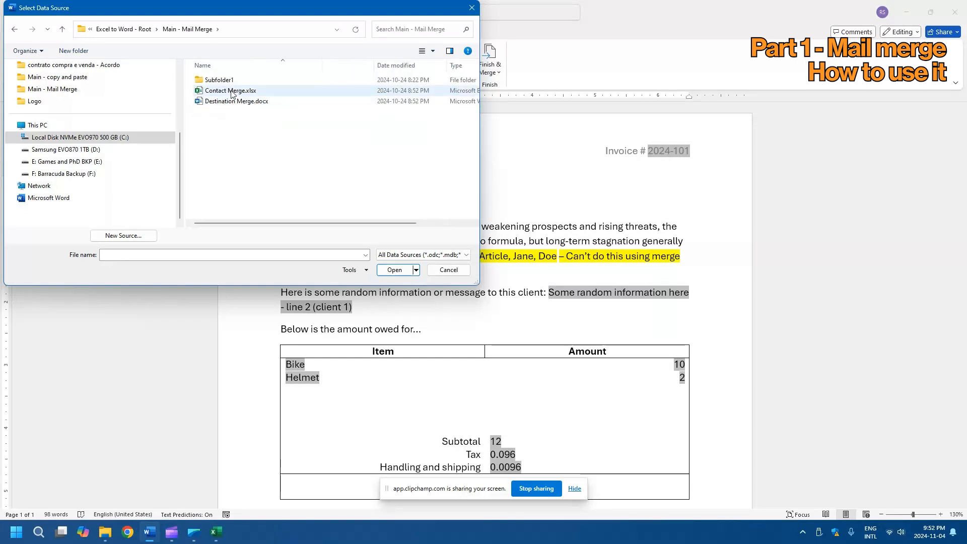
pyautogui.click(233, 92)
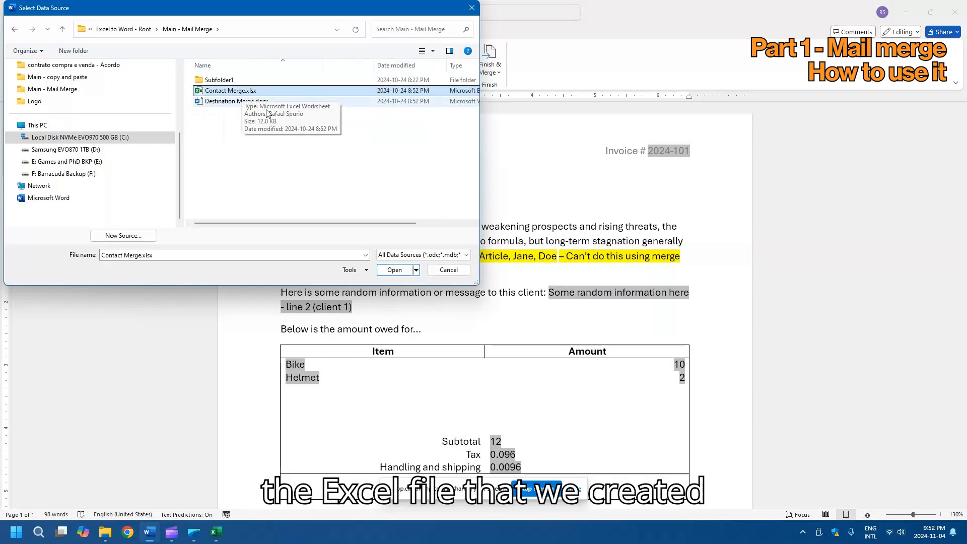
pyautogui.click(396, 269)
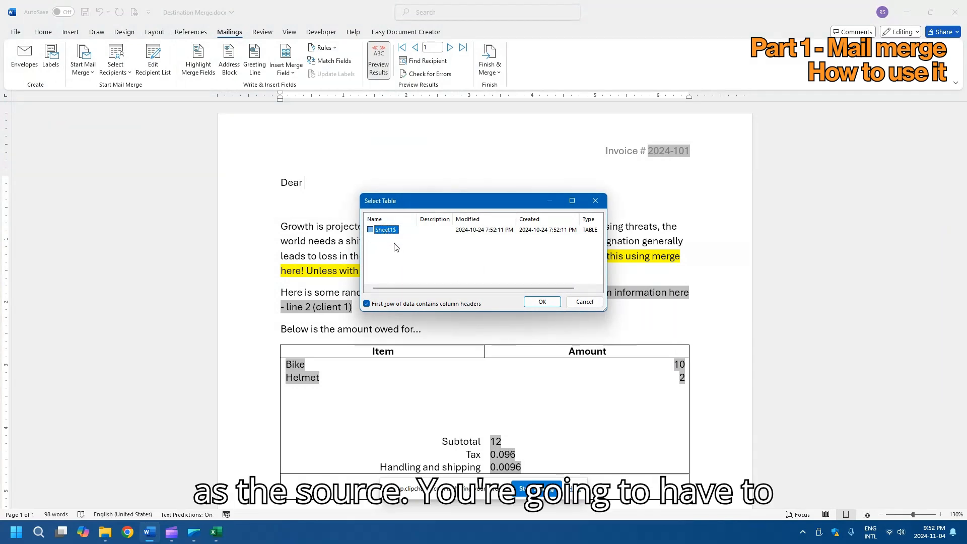
pyautogui.click(548, 304)
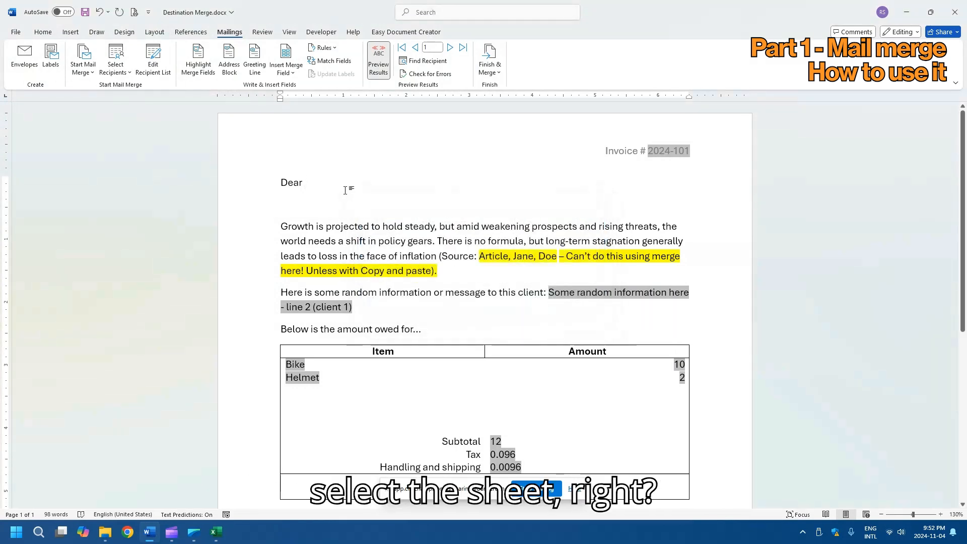
# - Insert the Concatenate merge field after "Dear" in the greeting and follow it with a comma
pyautogui.click(313, 182)
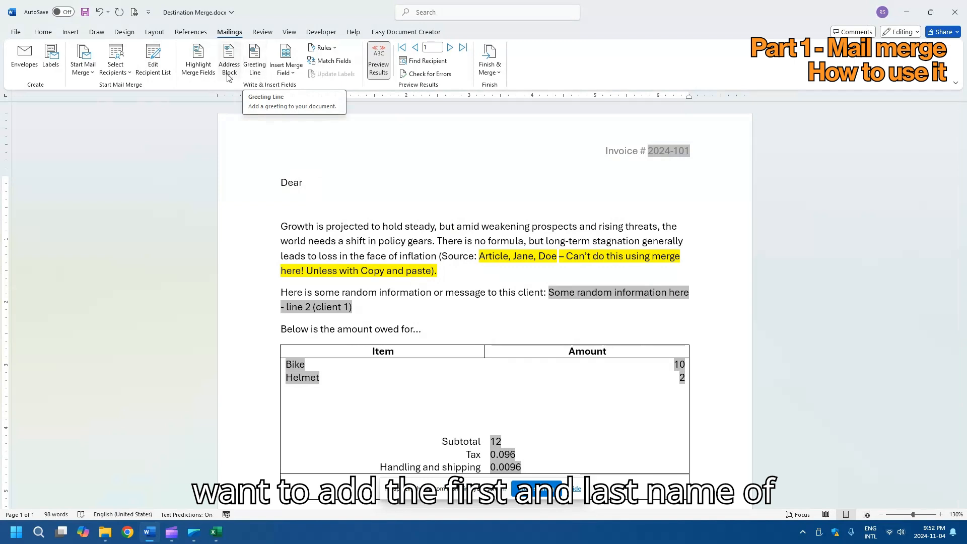
pyautogui.click(291, 74)
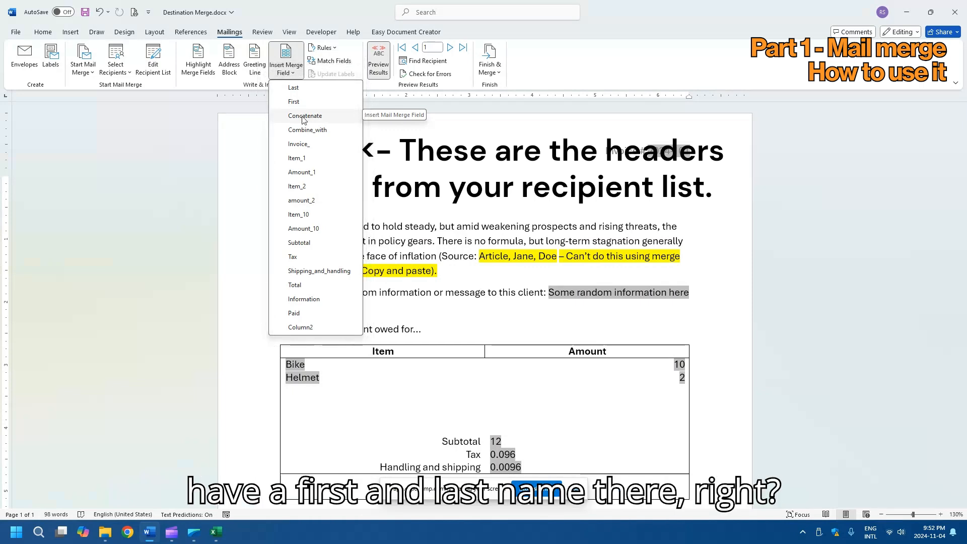
pyautogui.click(304, 116)
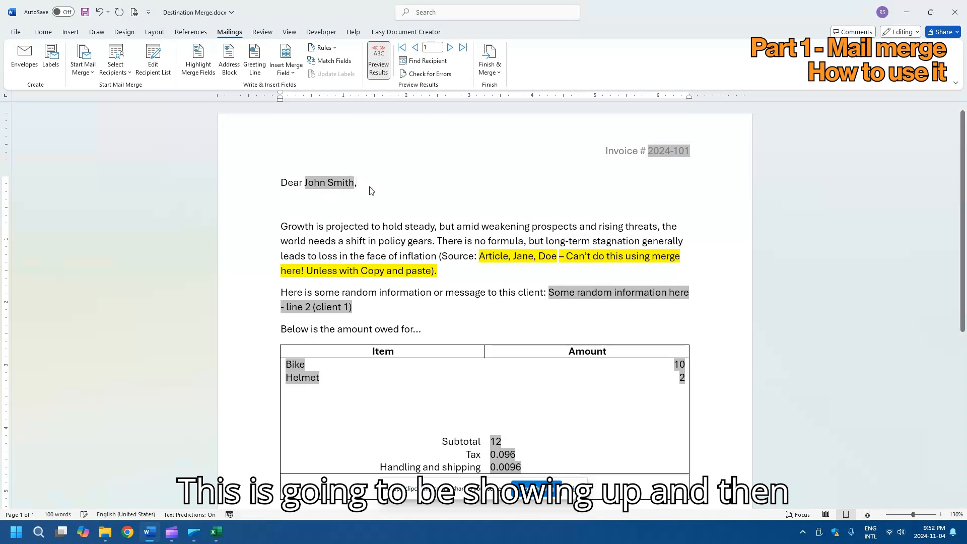
pyautogui.write(',')
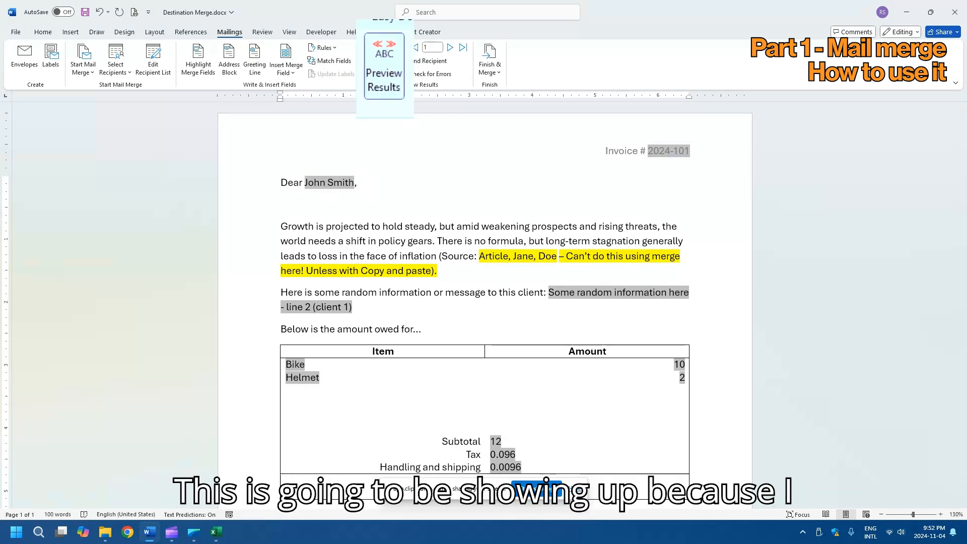
# - Turn off the results preview and examine the letter's merge fields, including the invoice number field in the page header
pyautogui.click(380, 69)
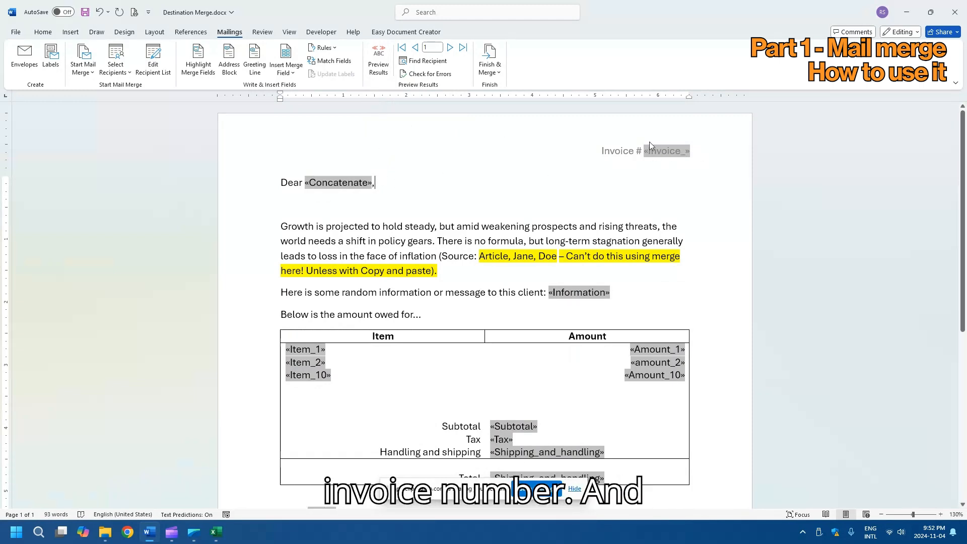
pyautogui.scroll(-2, 687, 155)
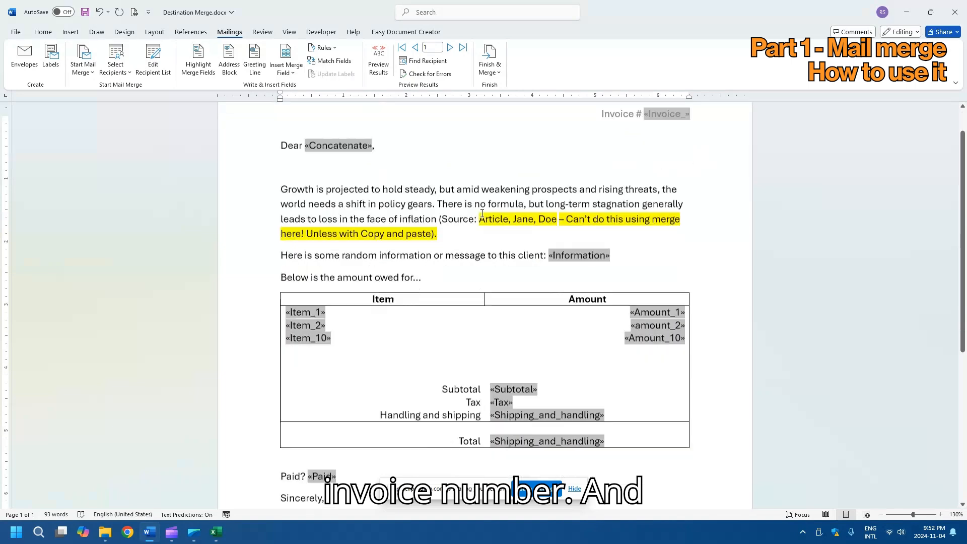
pyautogui.scroll(2, 533, 134)
pyautogui.doubleClick(527, 140)
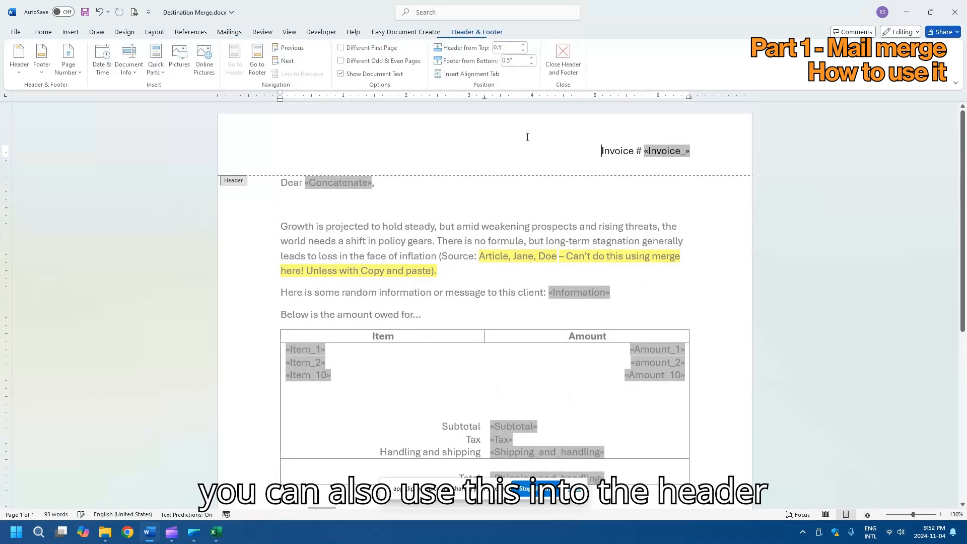
pyautogui.doubleClick(473, 198)
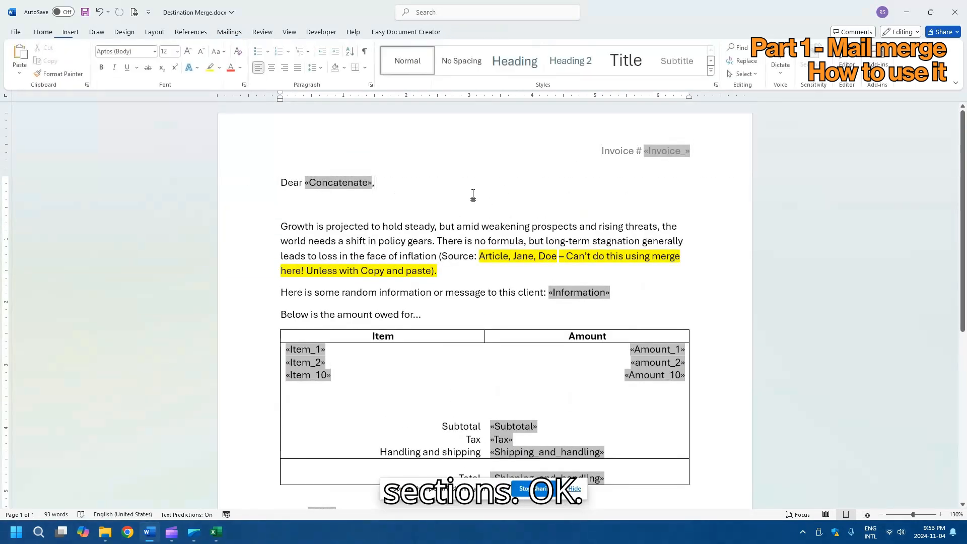
pyautogui.scroll(-1, 467, 192)
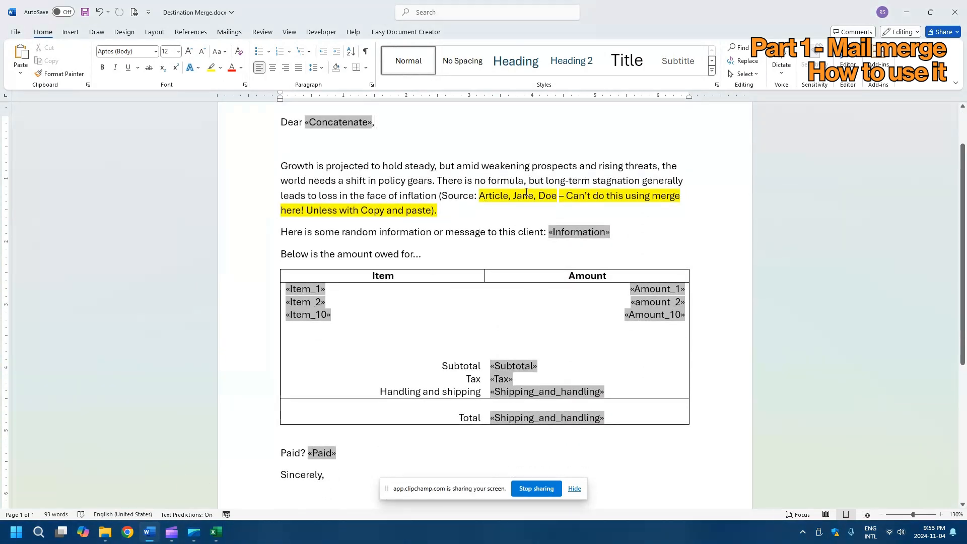
pyautogui.scroll(1, 530, 201)
# - Replace the highlighted article and author text after "Source:" in the first paragraph with the Concatenate merge field
pyautogui.moveTo(483, 256); pyautogui.dragTo(557, 256)
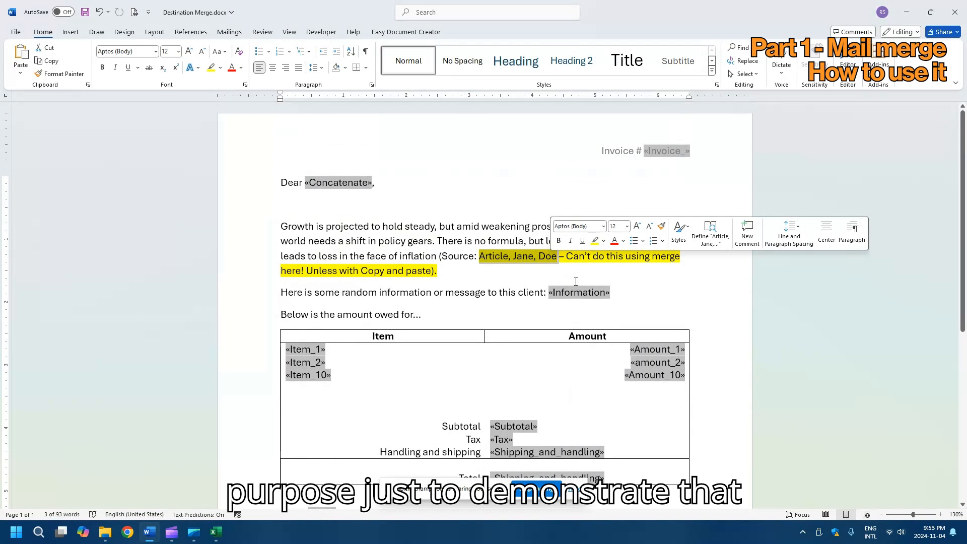
pyautogui.press('Delete')
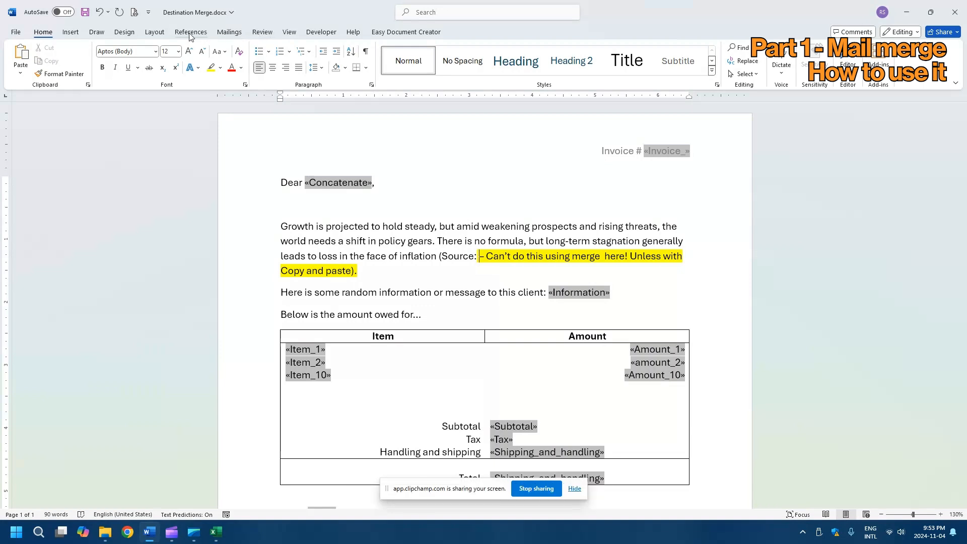
pyautogui.click(230, 32)
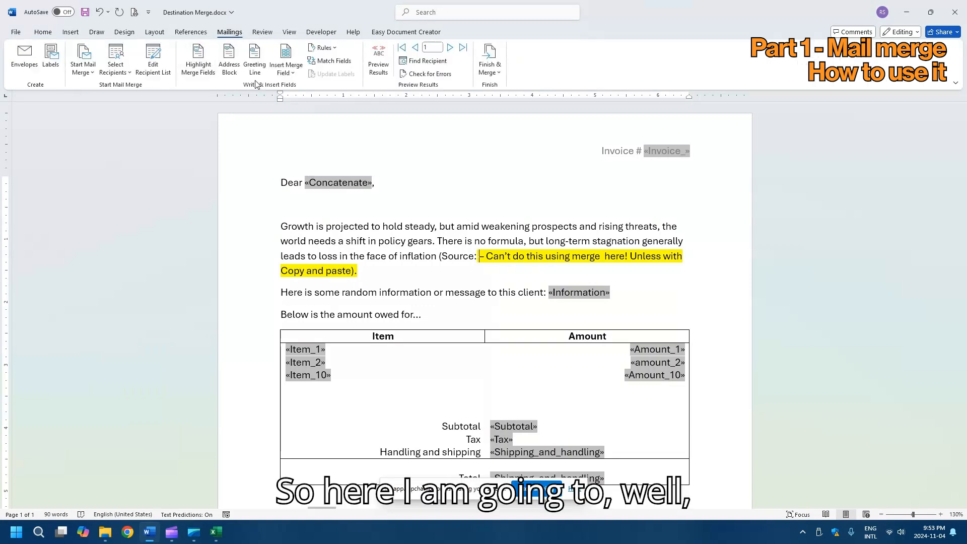
pyautogui.click(290, 74)
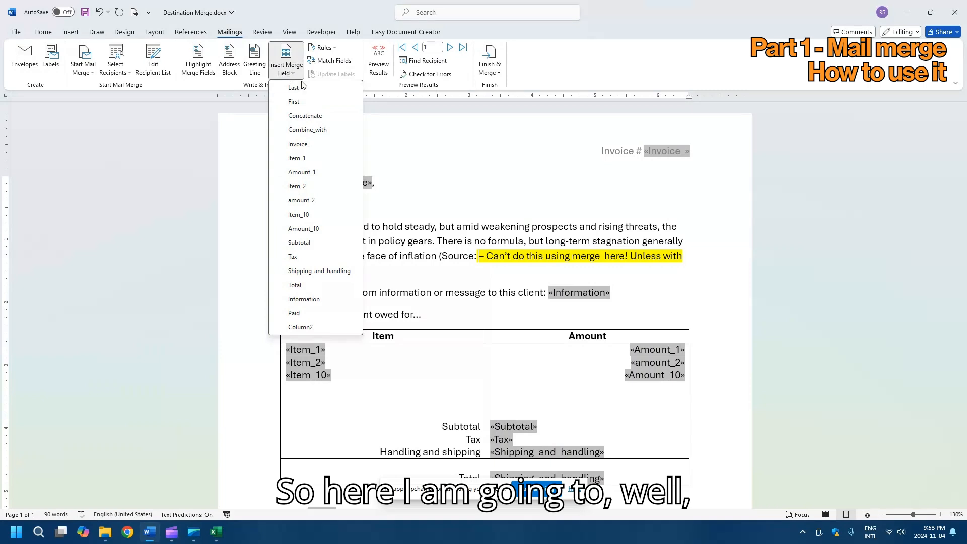
pyautogui.click(302, 120)
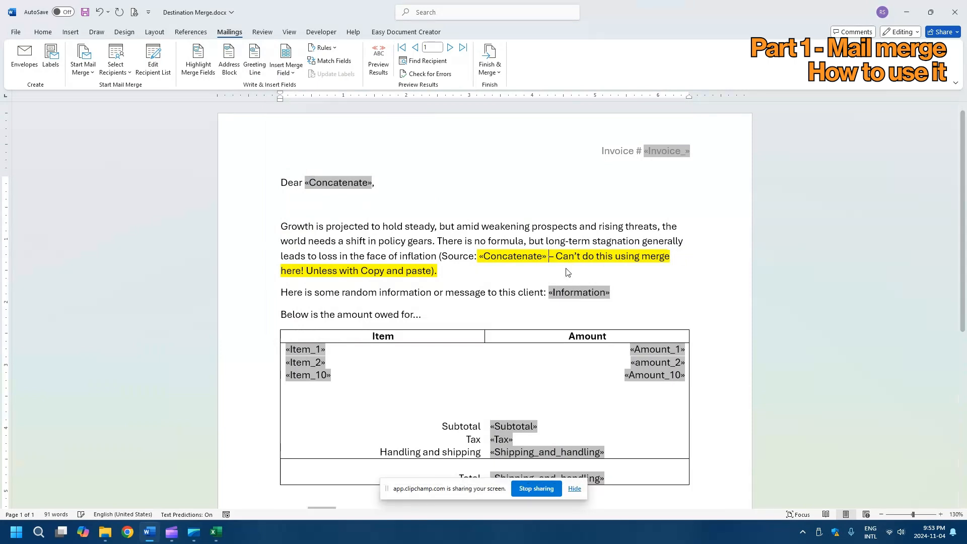
# - Delete the dash and the "Can't do this using merge here! Unless with Copy and paste" note, keeping the closing parenthesis and period
pyautogui.press('Delete')
pyautogui.press('Delete')
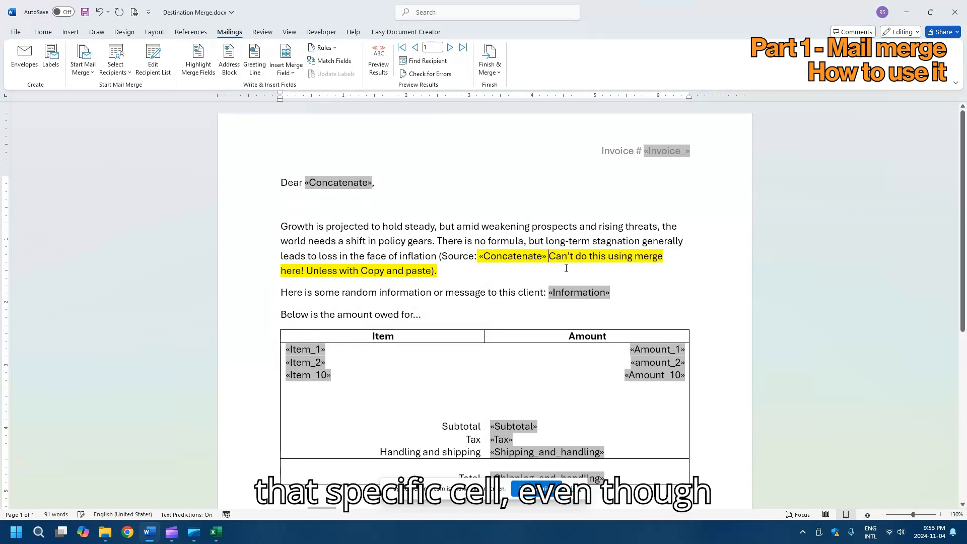
pyautogui.hotkey('ctrl', 'shift', 'Down')
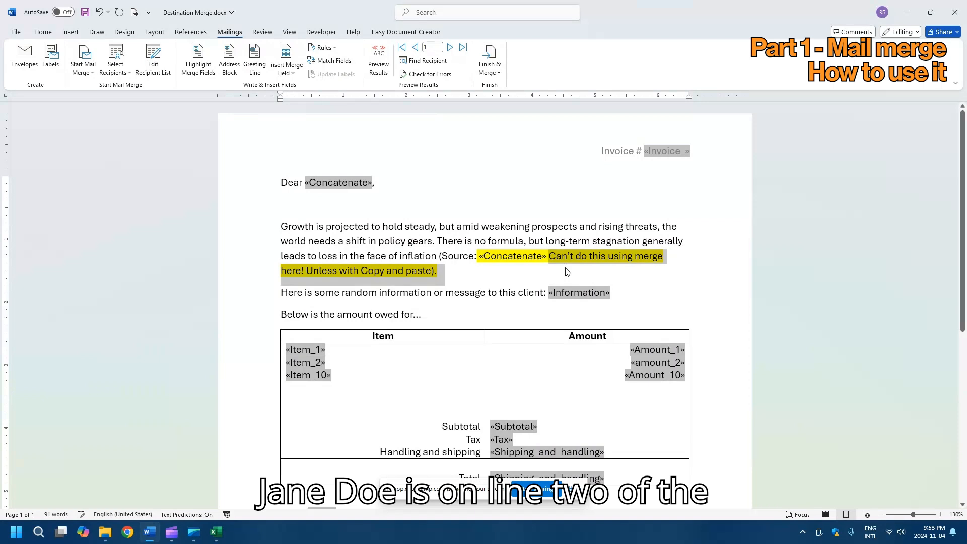
pyautogui.hotkey('shift', 'Left')
pyautogui.hotkey('shift', 'Left')
pyautogui.hotkey('shift', 'Left')
pyautogui.press('Delete')
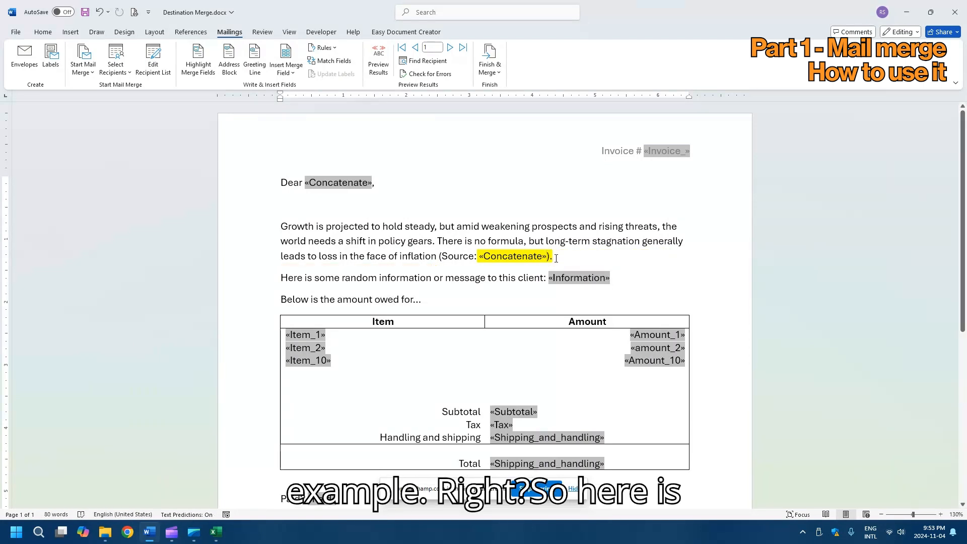
pyautogui.moveTo(555, 257); pyautogui.dragTo(504, 256)
pyautogui.click(443, 254)
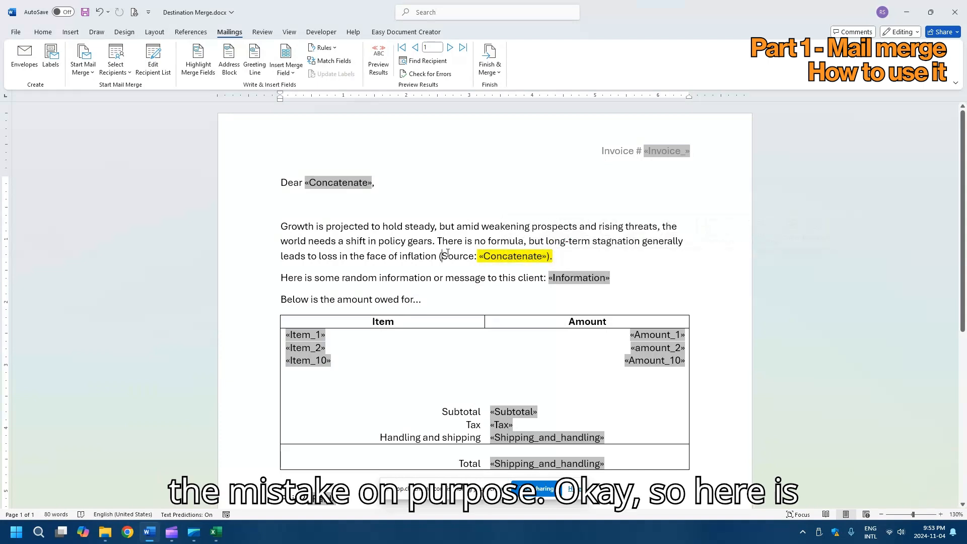
# - Review the letter's merge fields, preview the merged results, and advance to the next record
pyautogui.scroll(-2, 324, 271)
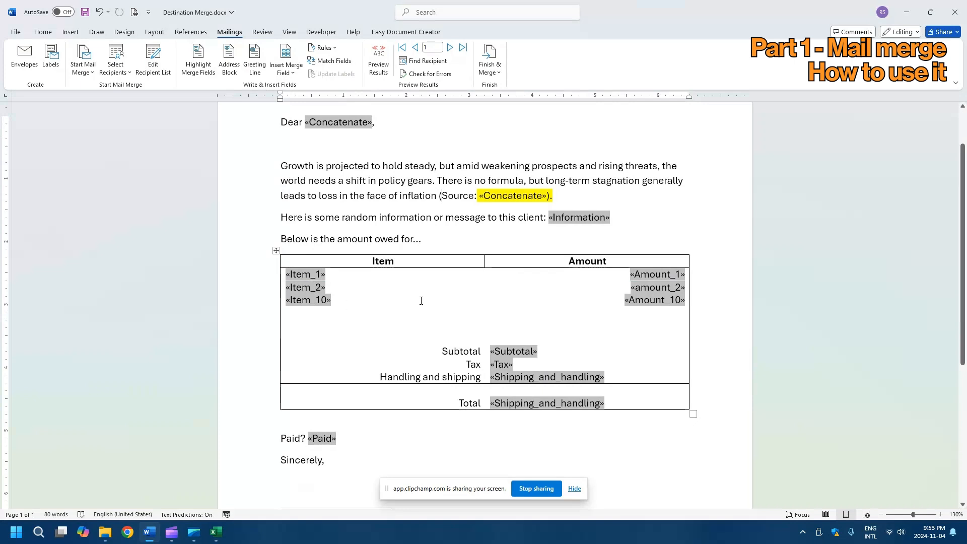
pyautogui.scroll(2, 708, 146)
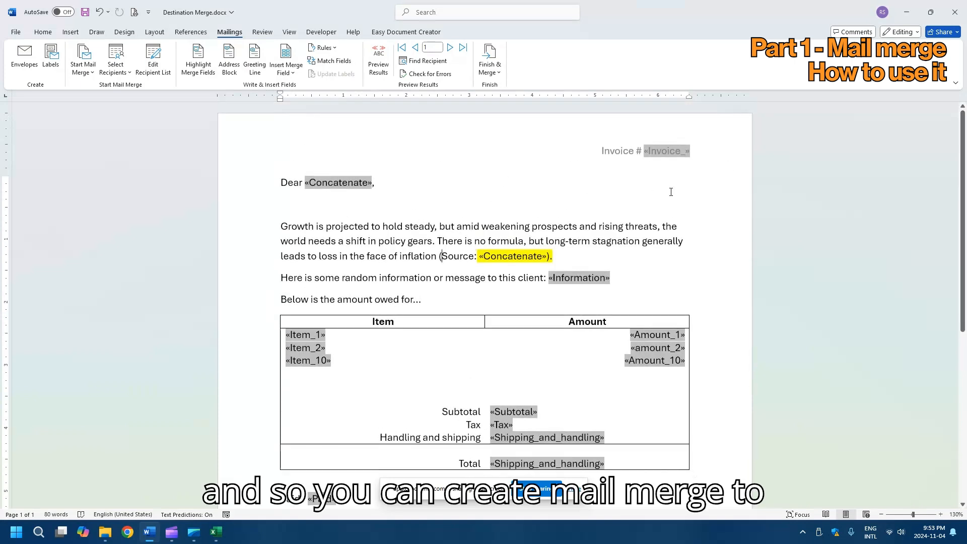
pyautogui.scroll(-6, 549, 258)
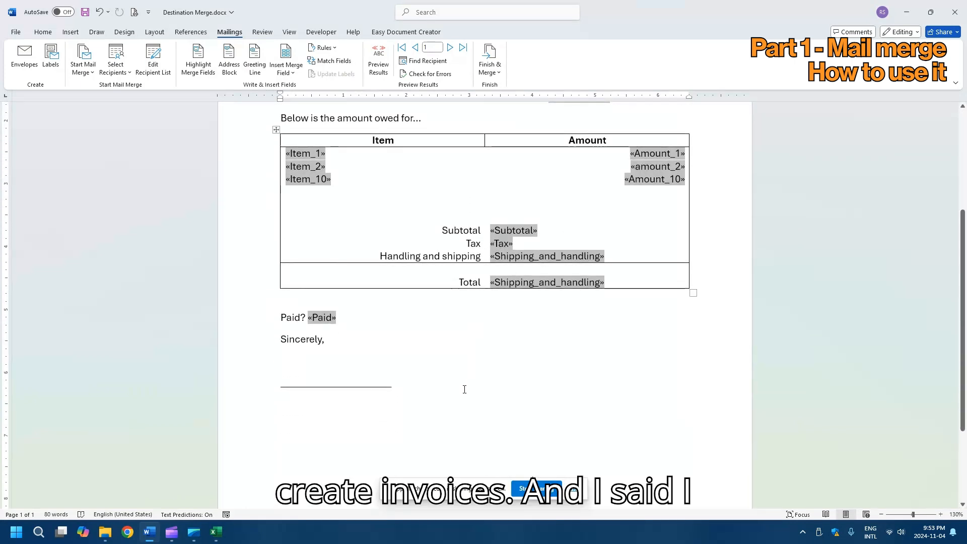
pyautogui.scroll(6, 441, 233)
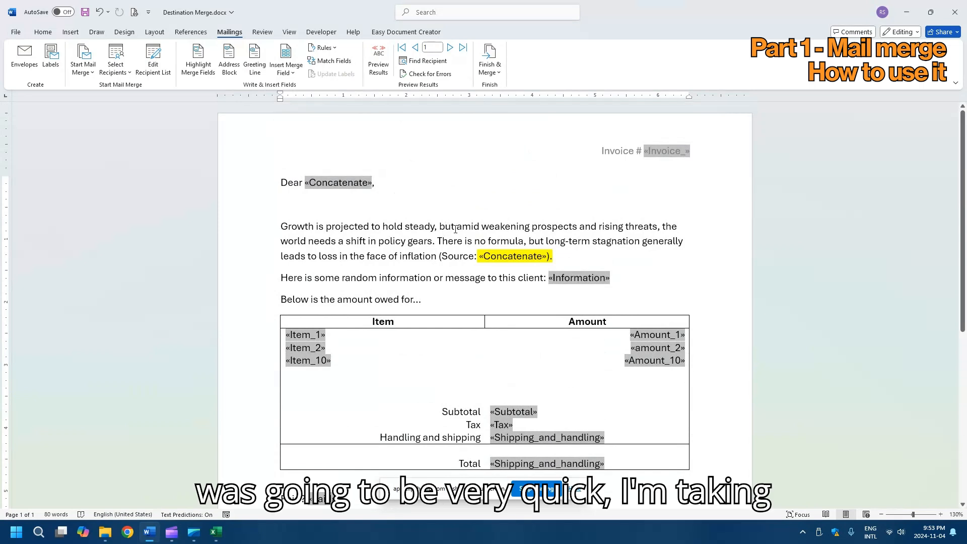
pyautogui.click(378, 67)
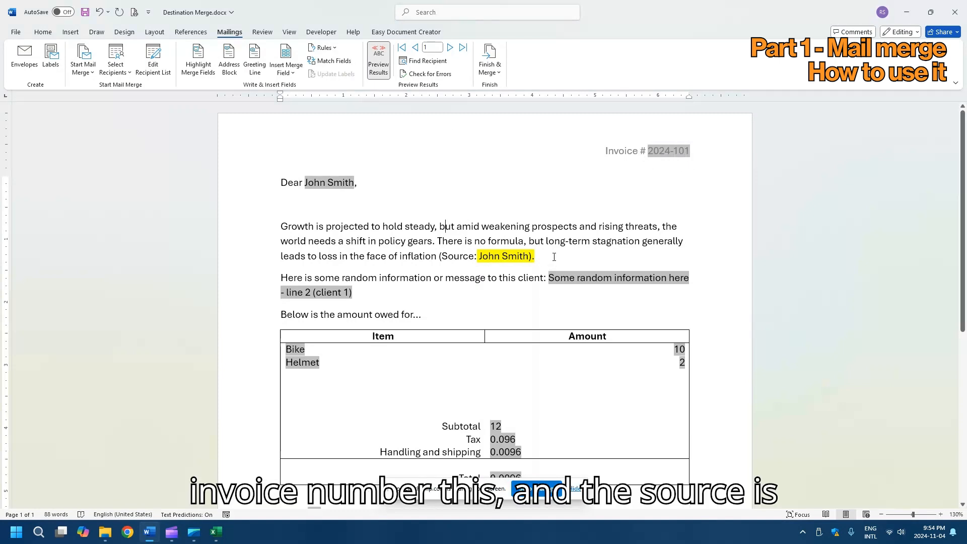
pyautogui.click(450, 48)
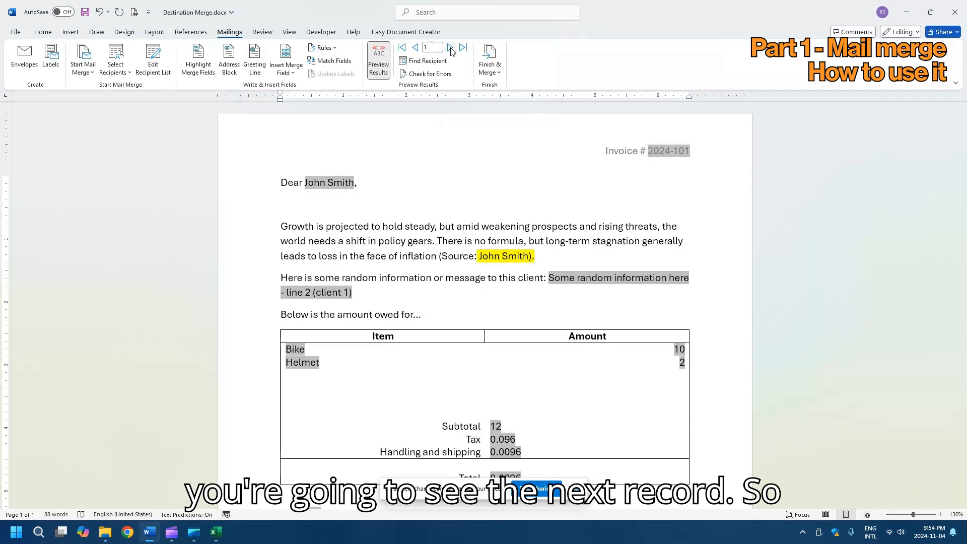
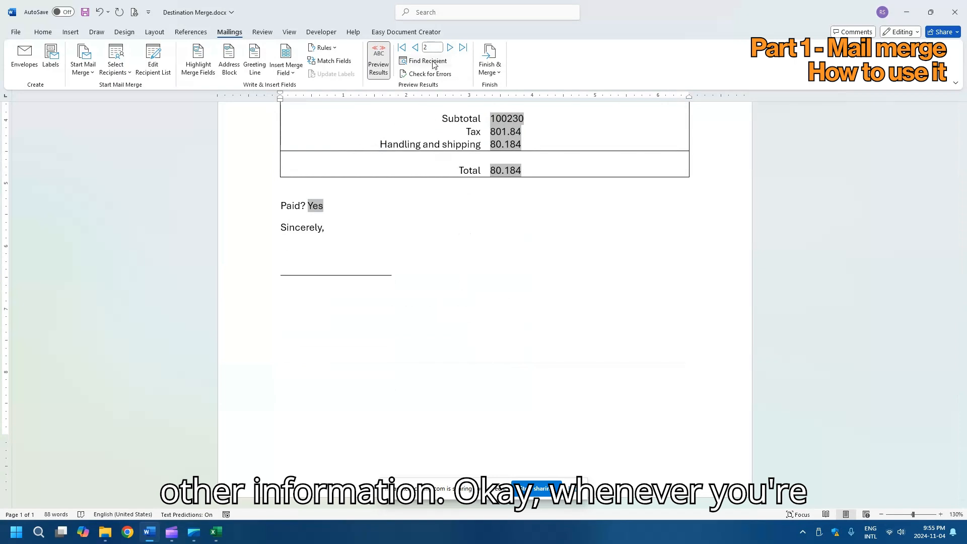
# - Review the options for finishing the merge, and preview the third and fourth records of the letter
pyautogui.click(491, 70)
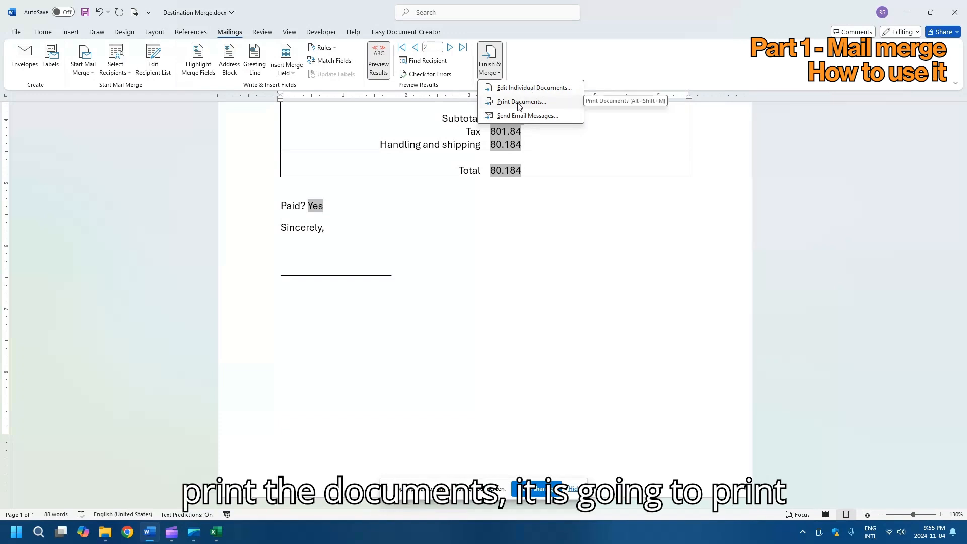
pyautogui.click(564, 49)
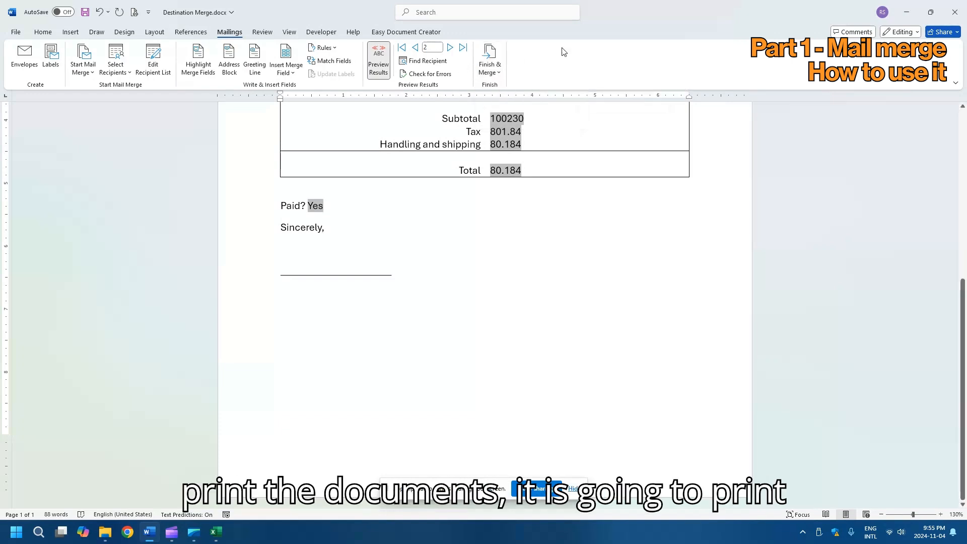
pyautogui.click(450, 51)
pyautogui.click(451, 49)
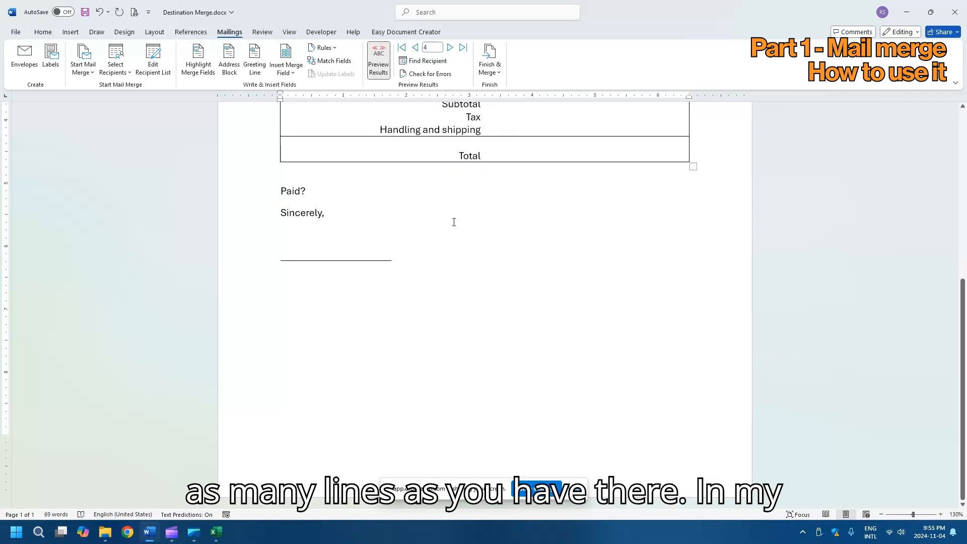
pyautogui.scroll(8, 453, 220)
pyautogui.click(416, 48)
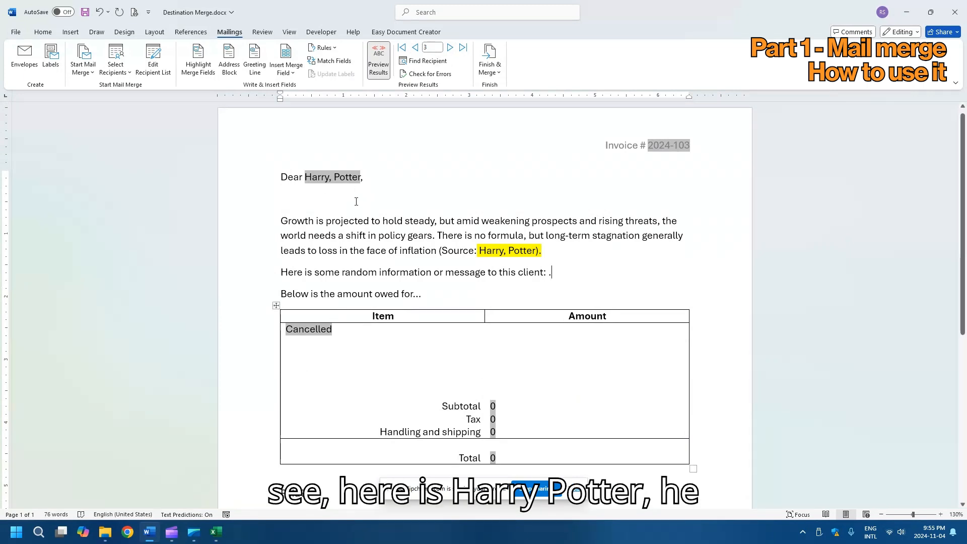
# - Examine the third record's letter and the one after it, and compare them with the client rows in Contact Merge.xlsx in Excel
pyautogui.scroll(-3, 380, 247)
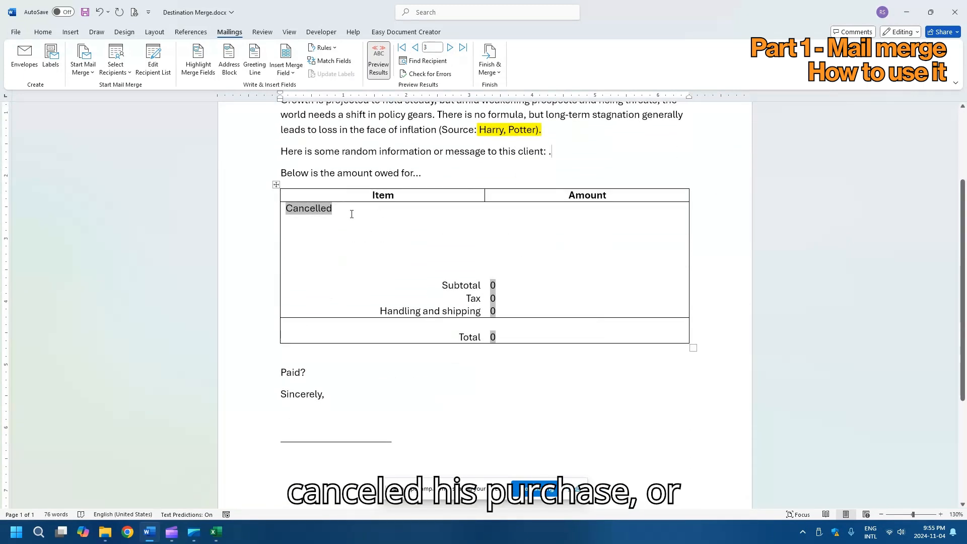
pyautogui.scroll(2, 348, 267)
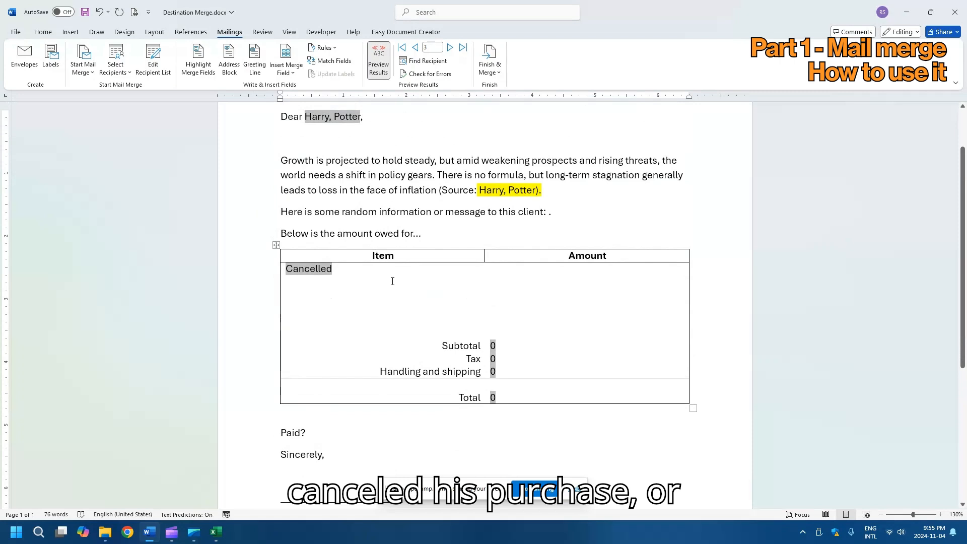
pyautogui.click(450, 48)
pyautogui.scroll(2, 487, 205)
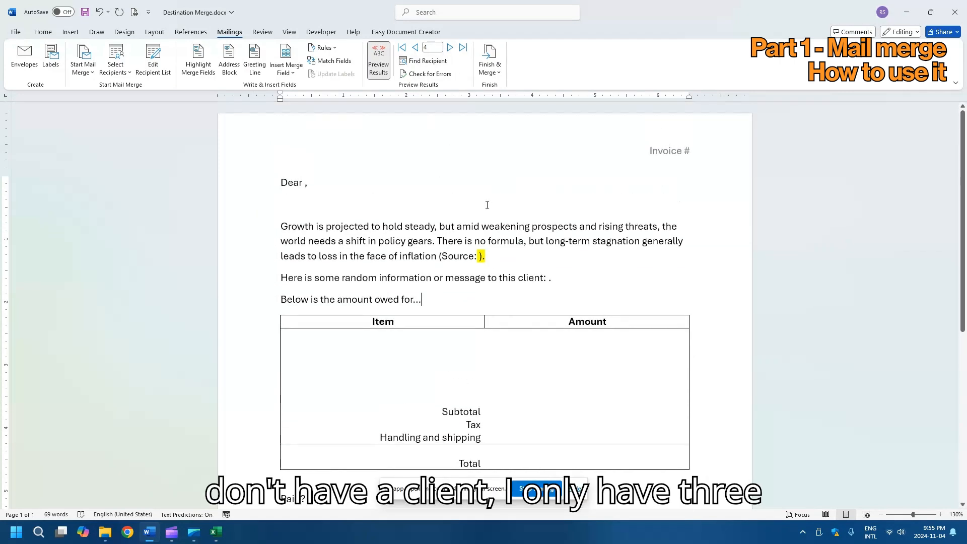
pyautogui.click(216, 532)
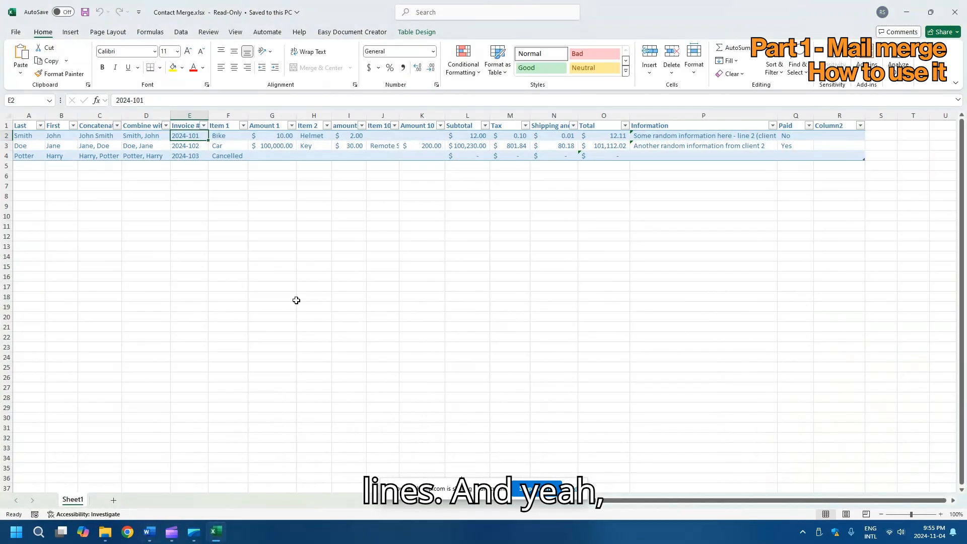
pyautogui.click(216, 537)
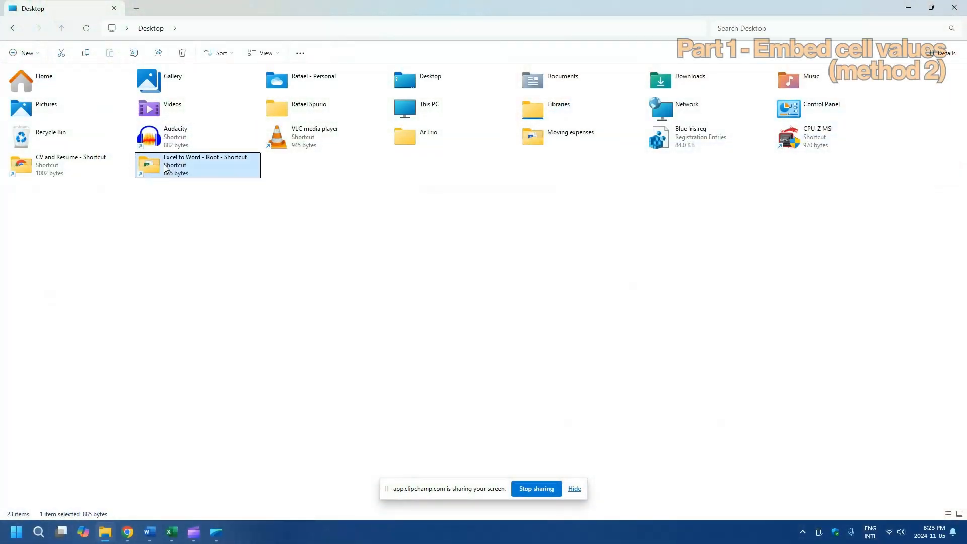
# - In File Explorer, open the "Main - copy and paste" folder inside "Excel to Word - Root" and look over Balance.xlsx, Contact.xlsx and Destination.docx
pyautogui.doubleClick(161, 166)
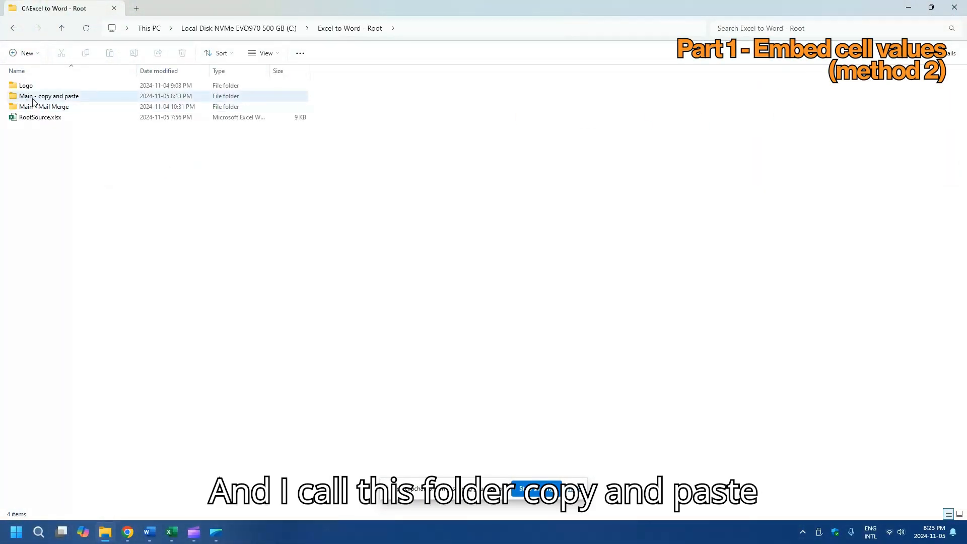
pyautogui.moveTo(36, 101)
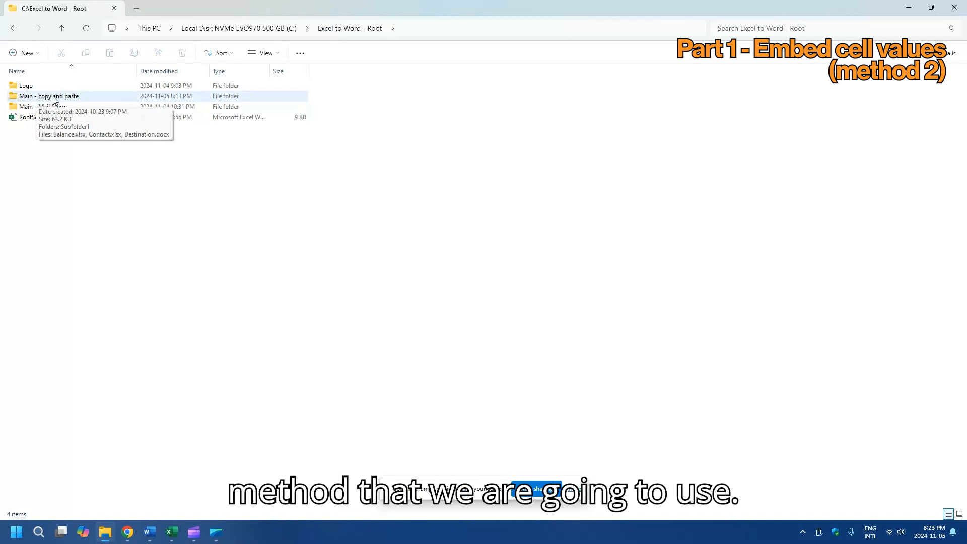
pyautogui.doubleClick(55, 99)
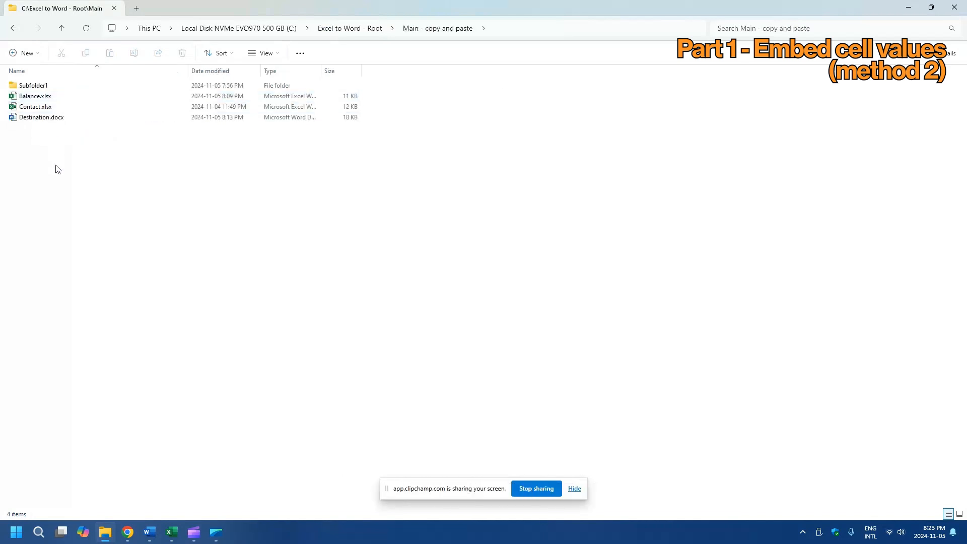
pyautogui.click(28, 97)
pyautogui.click(32, 107)
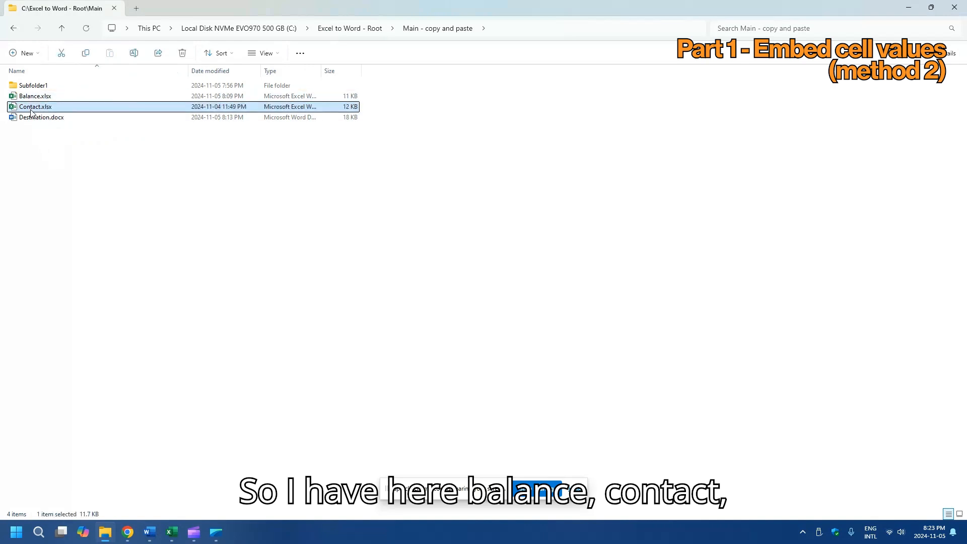
pyautogui.click(37, 98)
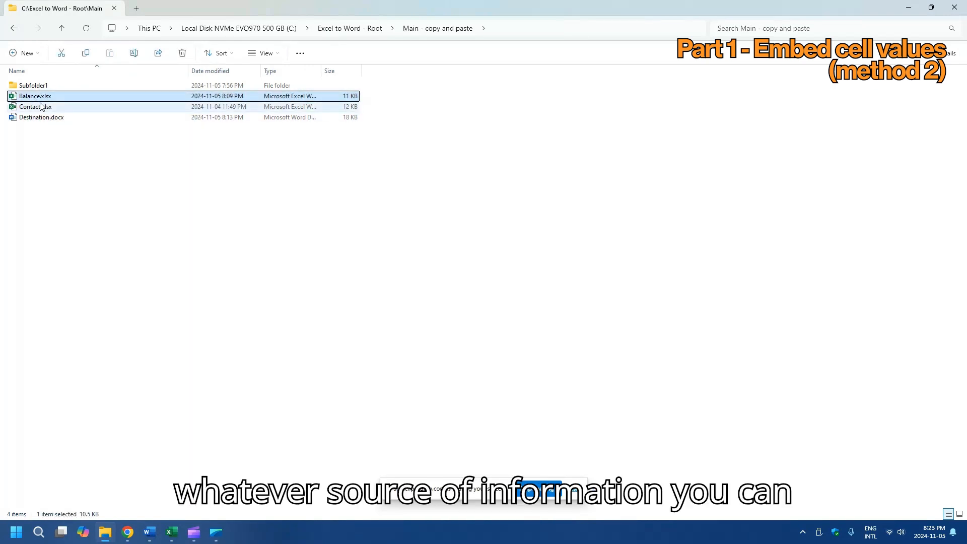
pyautogui.click(41, 119)
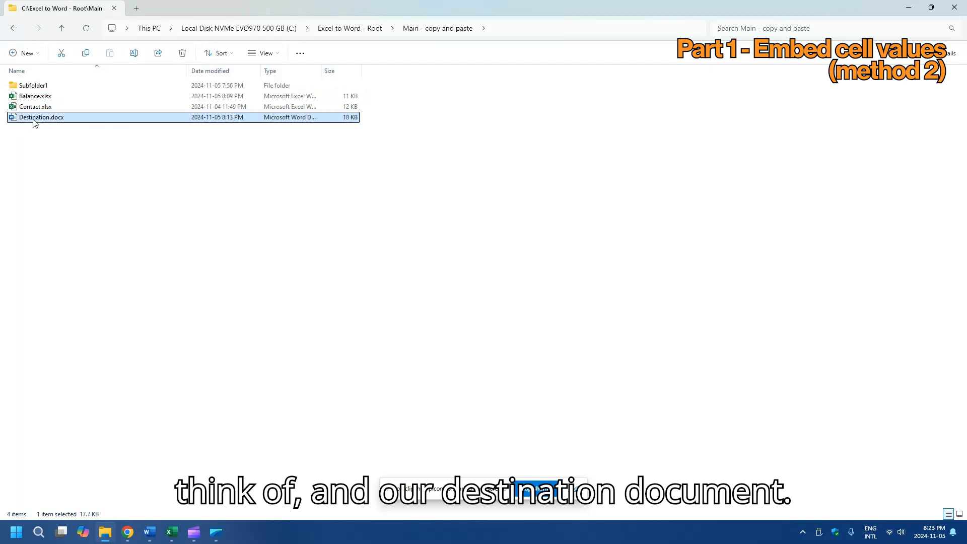
# - Bring up Destination.docx in Word, switch to Contact.xlsx in Excel, and inspect the first contact's last name and Concatenate cells
pyautogui.click(150, 535)
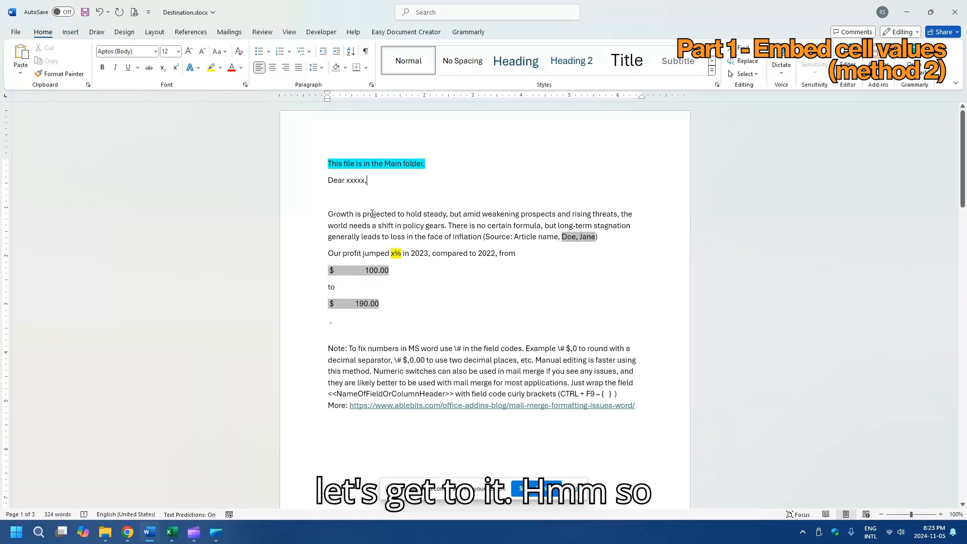
pyautogui.moveTo(173, 530)
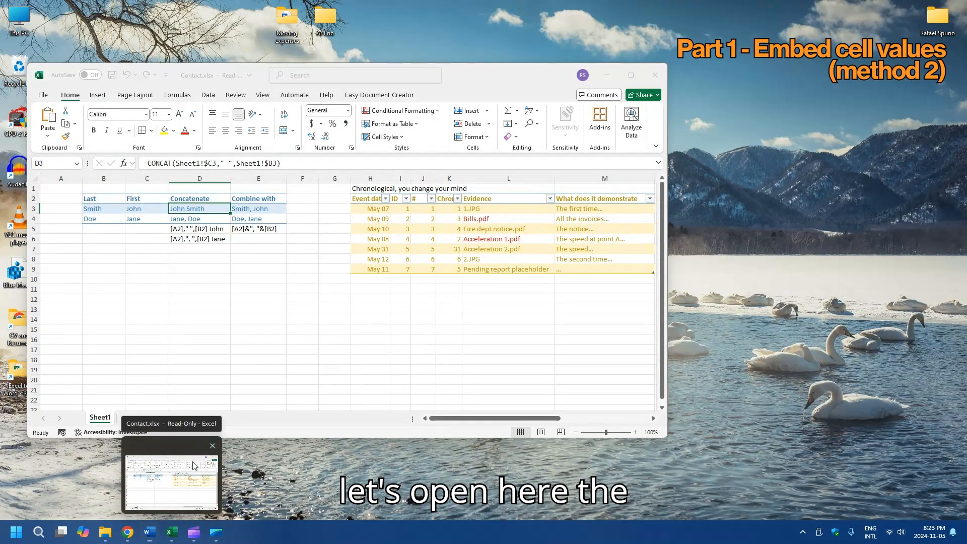
pyautogui.click(194, 468)
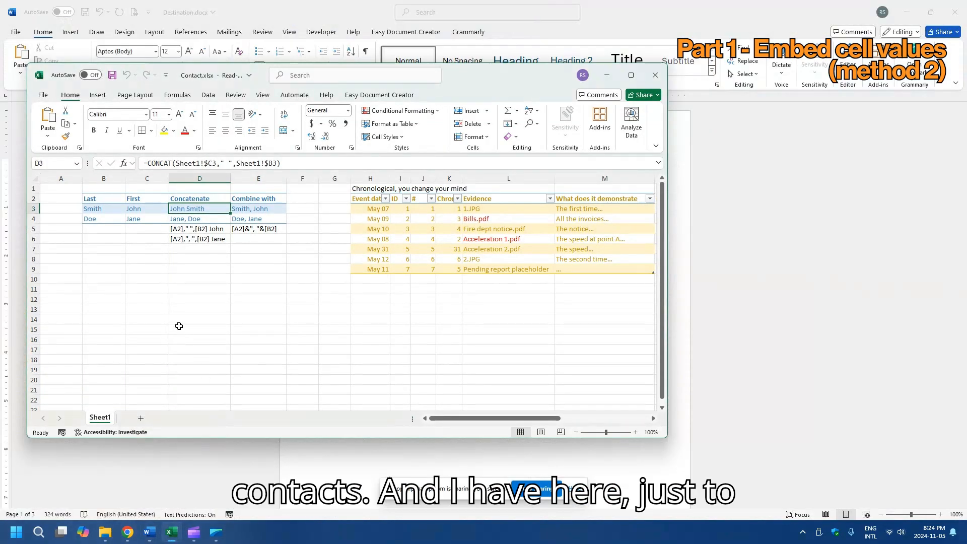
pyautogui.click(103, 207)
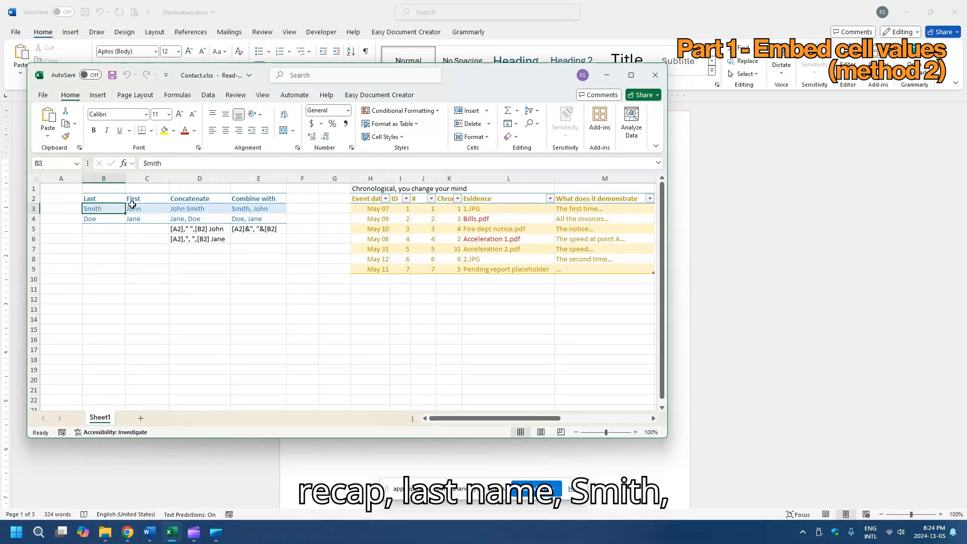
pyautogui.click(204, 209)
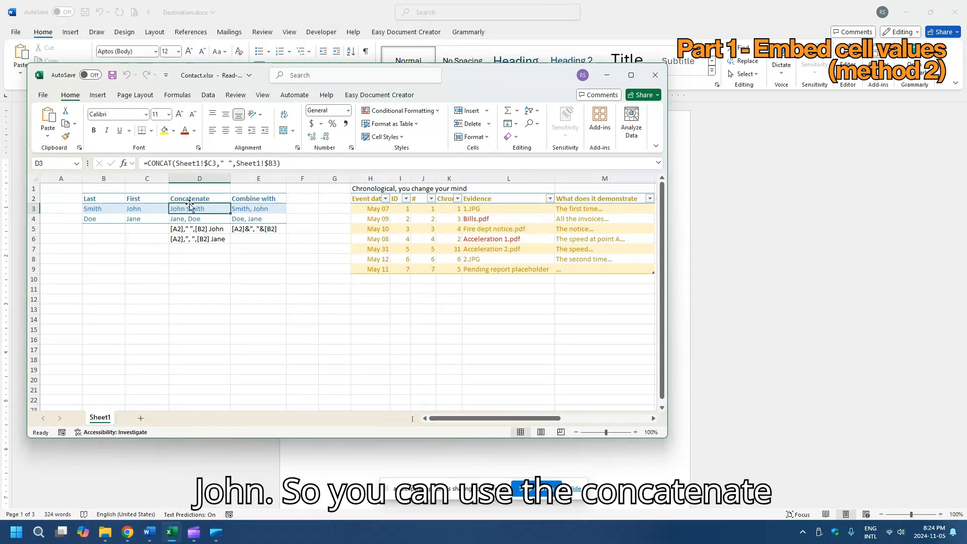
# - Examine each argument of the CONCAT formula in cell D3, leaving the formula as it is
pyautogui.click(215, 163)
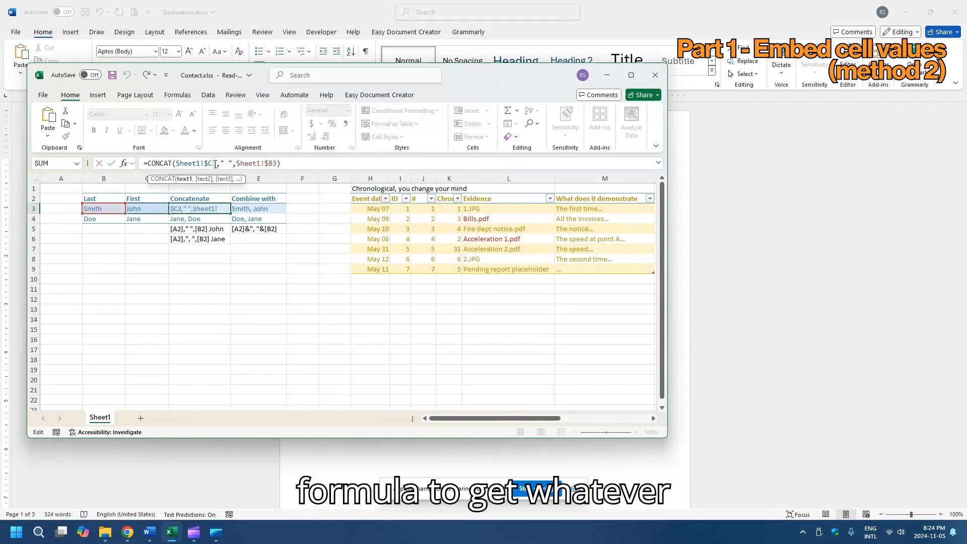
pyautogui.moveTo(215, 163); pyautogui.dragTo(184, 165)
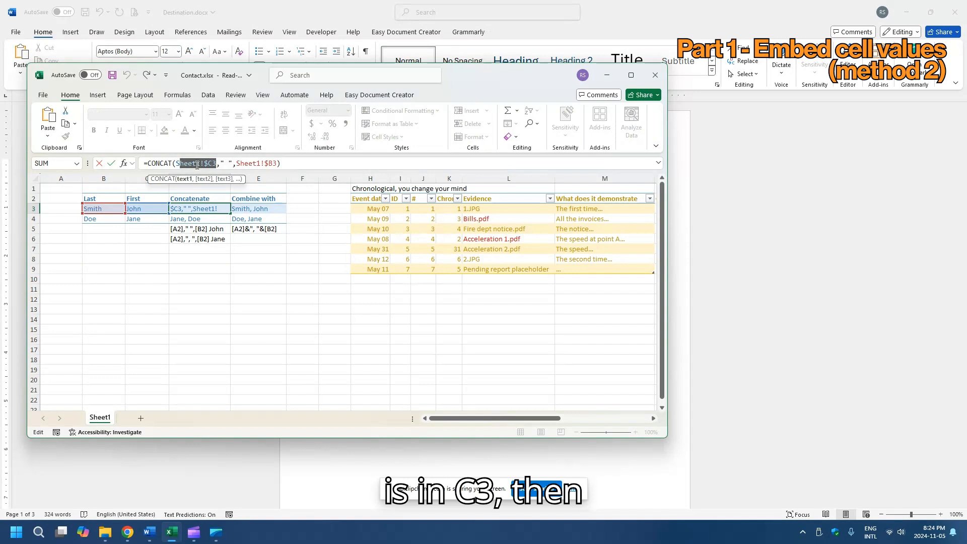
pyautogui.click(220, 165)
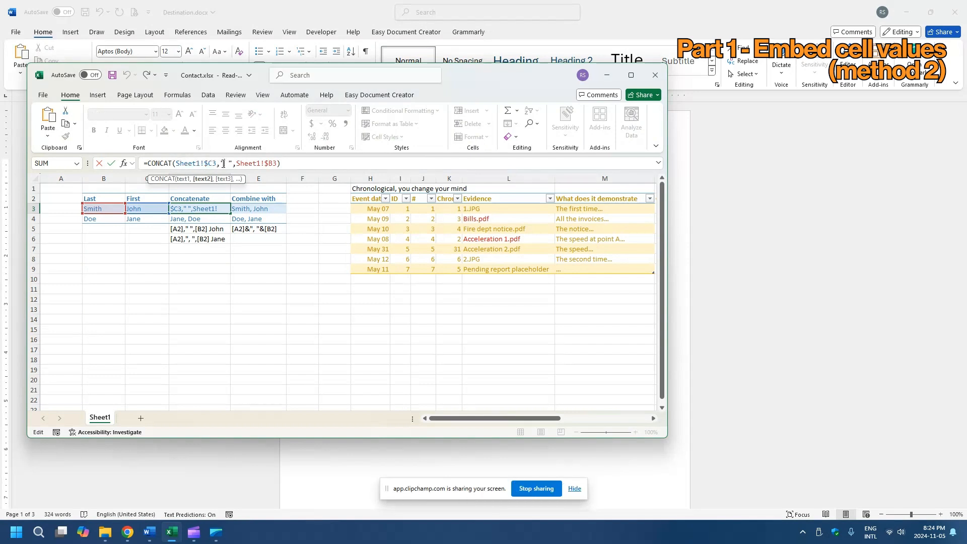
pyautogui.moveTo(221, 163); pyautogui.dragTo(229, 164)
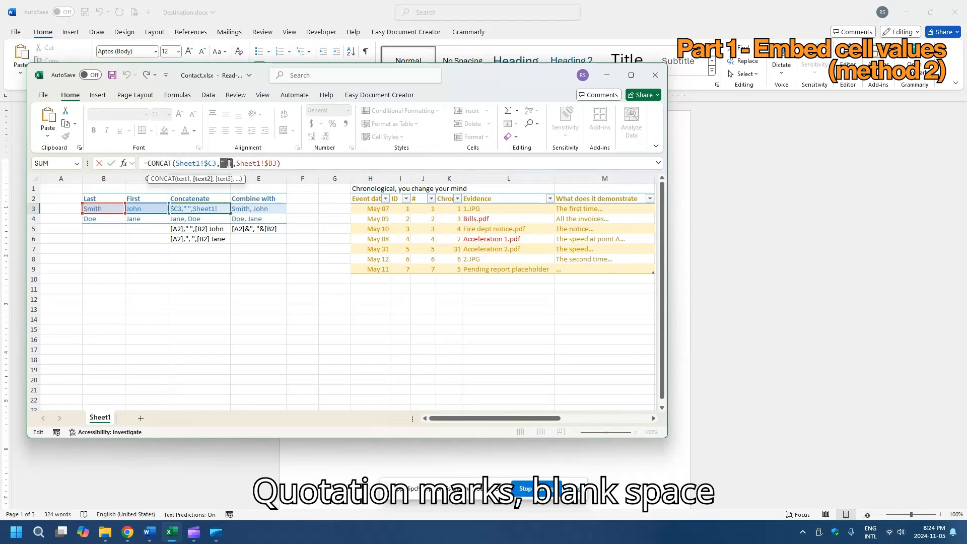
pyautogui.click(230, 164)
pyautogui.moveTo(237, 163); pyautogui.dragTo(277, 163)
pyautogui.click(285, 164)
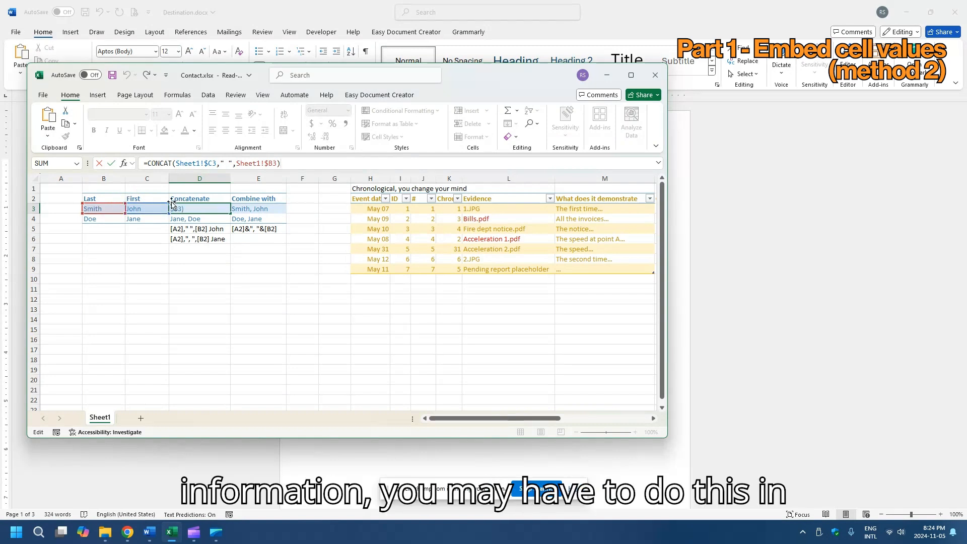
pyautogui.hotkey('ctrl', 'Return')
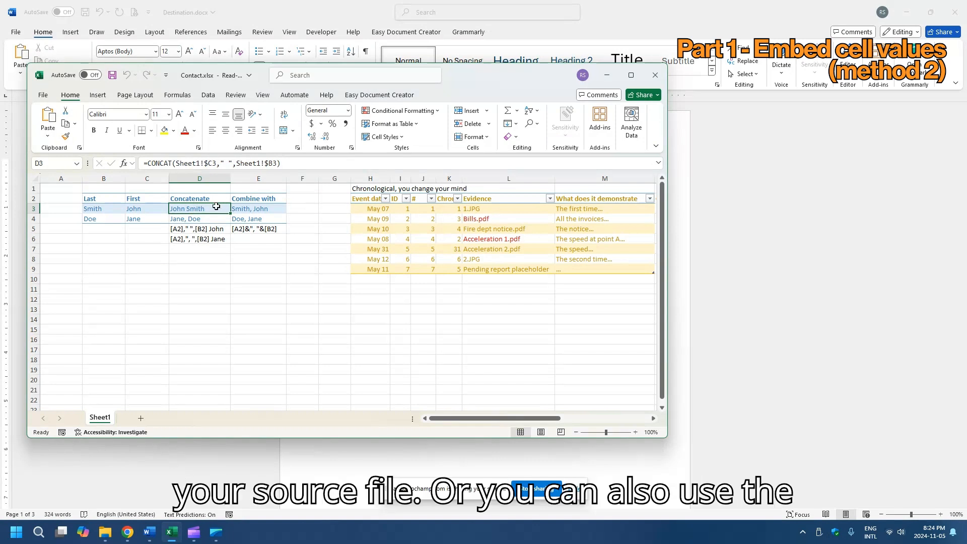
# - Examine the ampersand-based formula under "Combine with" in cell E3 without changing it
pyautogui.click(243, 208)
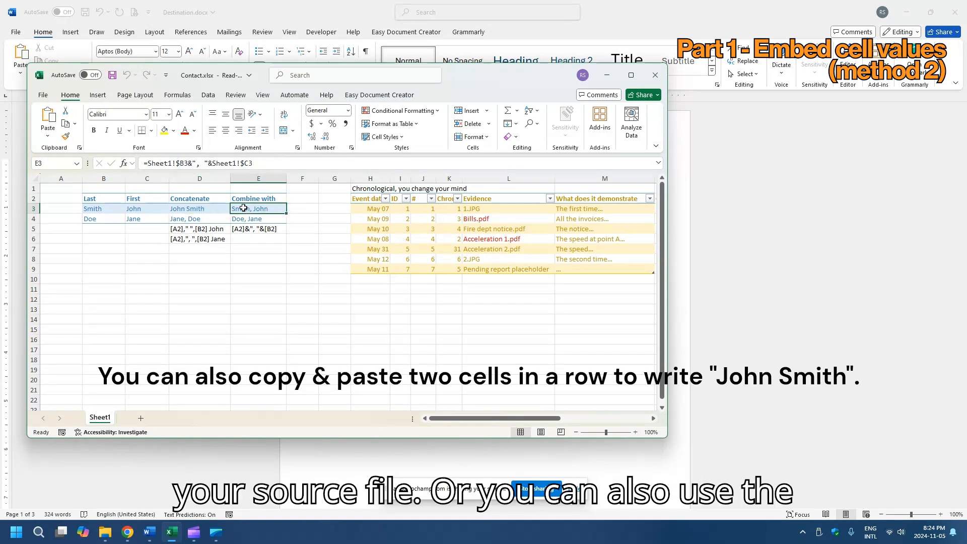
pyautogui.click(191, 164)
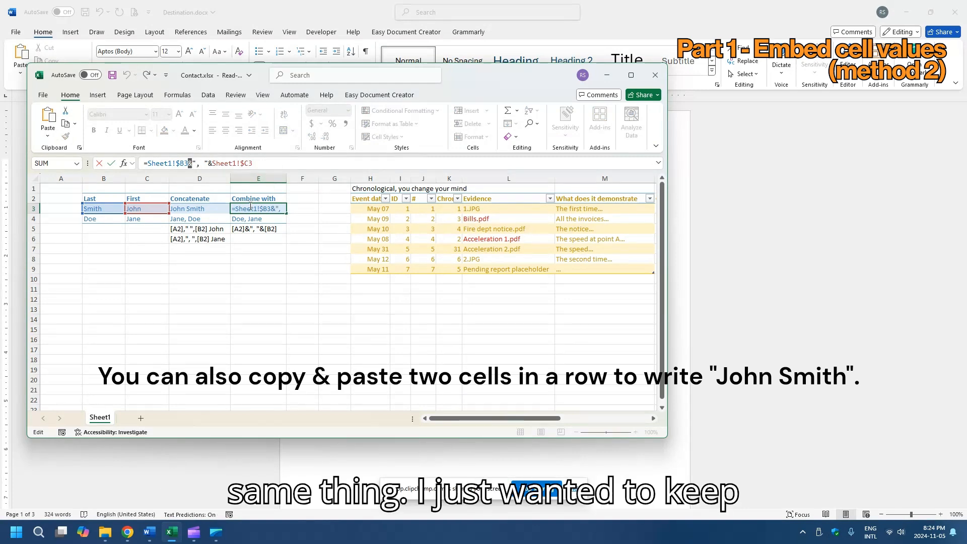
pyautogui.press('Escape')
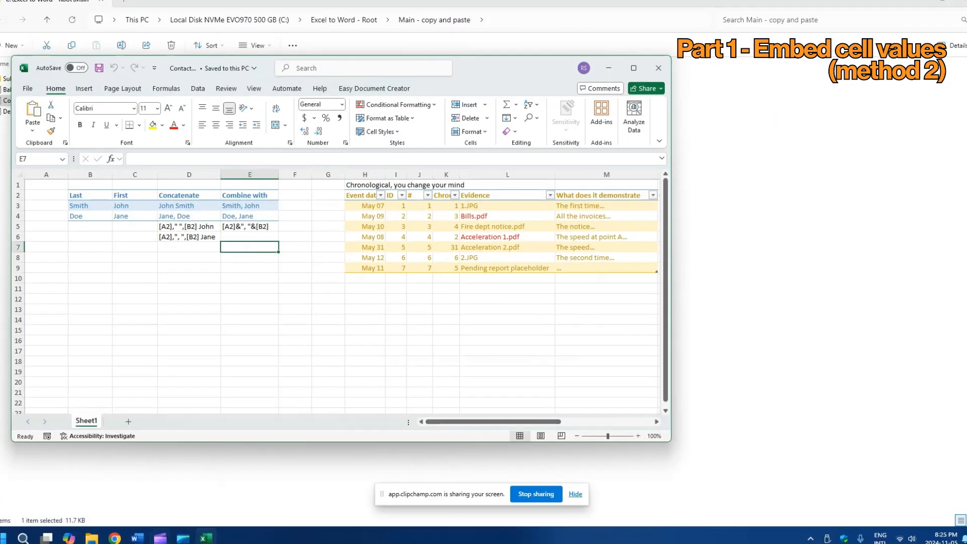
# - Switch to Destination.docx in Word and delete the "xxxxx," placeholder after "Dear"
pyautogui.moveTo(140, 538)
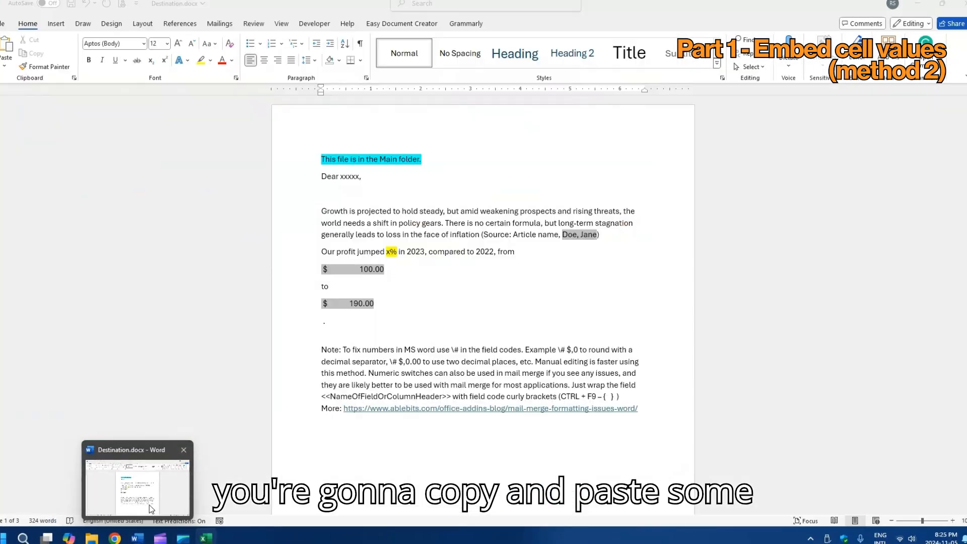
pyautogui.click(149, 505)
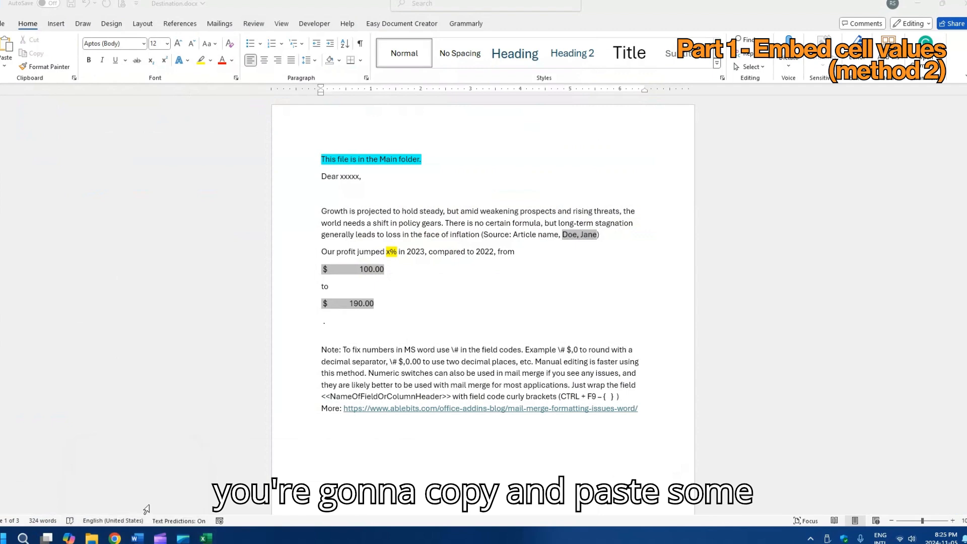
pyautogui.doubleClick(348, 176)
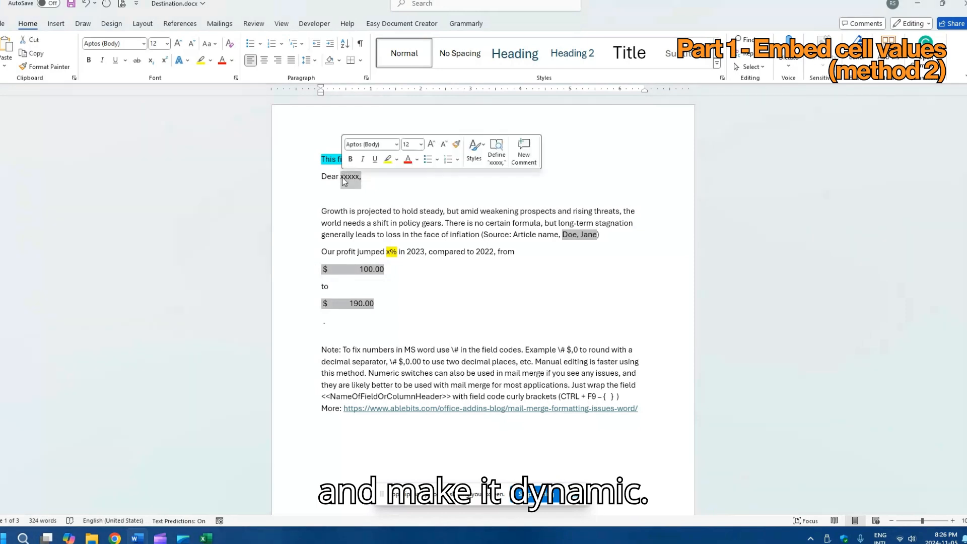
pyautogui.press('Delete')
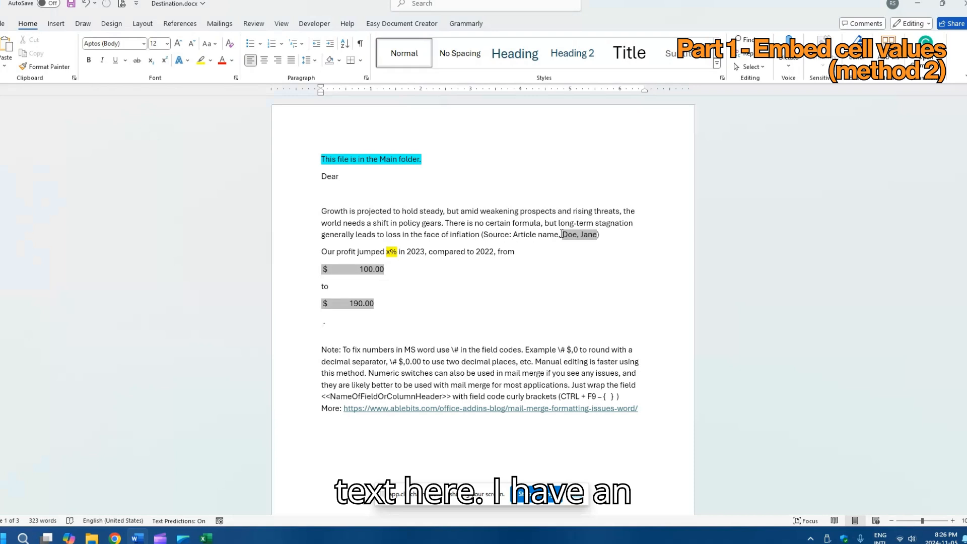
# - Inspect the linked author name and the article text in the first paragraph's source citation
pyautogui.moveTo(596, 234); pyautogui.dragTo(560, 240)
pyautogui.click(526, 236)
pyautogui.click(488, 235)
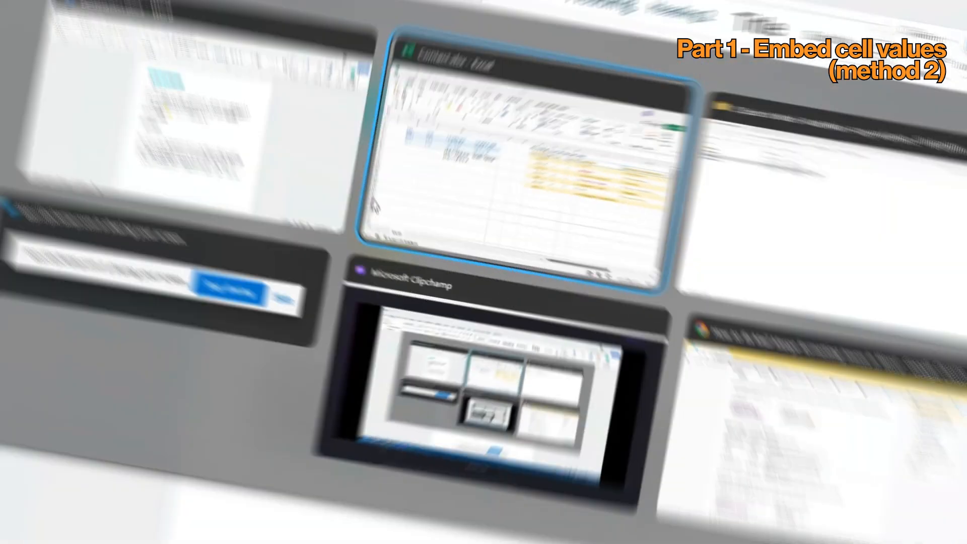
# - Open Balance.xlsx from the "Main - copy and paste" folder in File Explorer, and return to Destination.docx in Word
pyautogui.hotkey('alt', 'Tab')
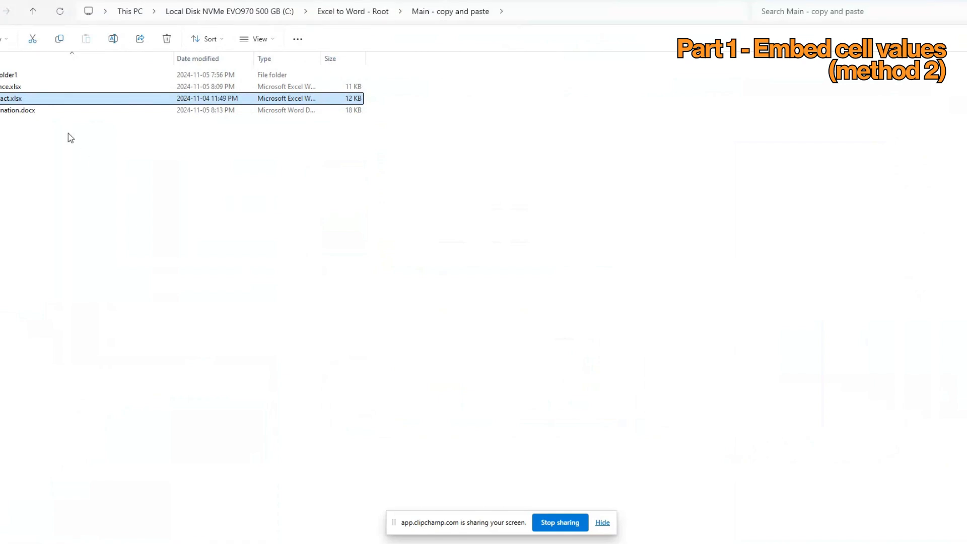
pyautogui.doubleClick(11, 86)
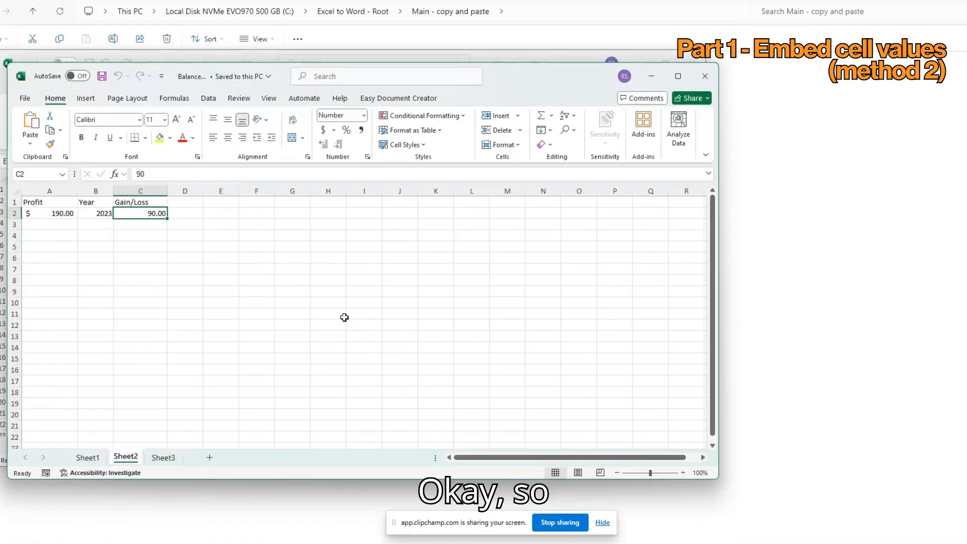
pyautogui.hotkey('alt', 'Tab')
pyautogui.press('Tab')
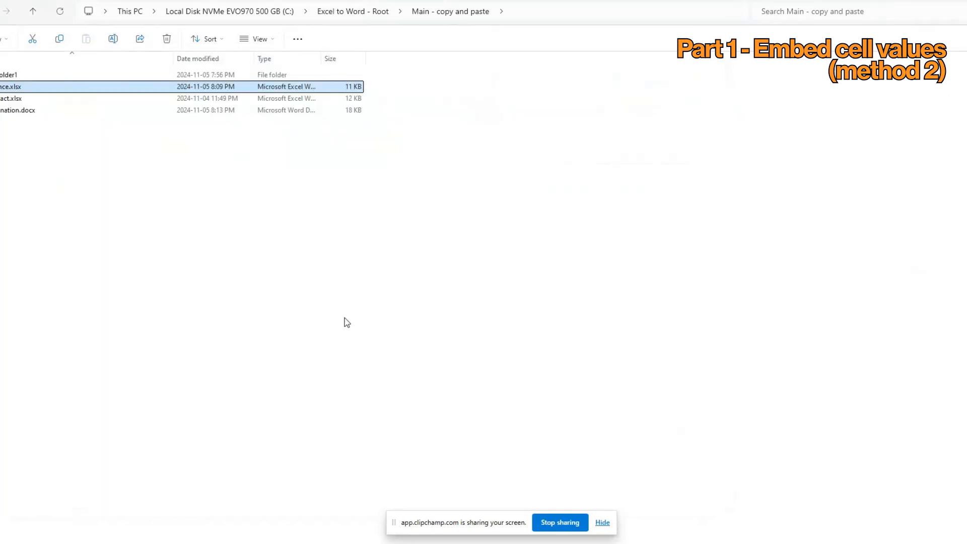
pyautogui.hotkey('alt', 'Tab')
pyautogui.press('Tab')
pyautogui.hotkey('alt', 'Tab')
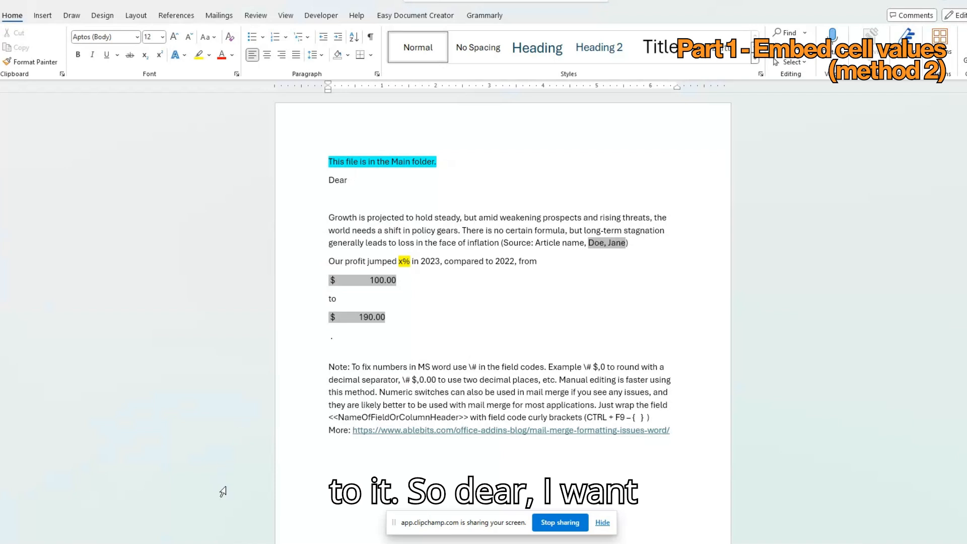
# - Copy the full name in cell D3 of Contact.xlsx and paste it after "Dear" in Destination.docx with Link & Merge Formatting
pyautogui.moveTo(204, 541)
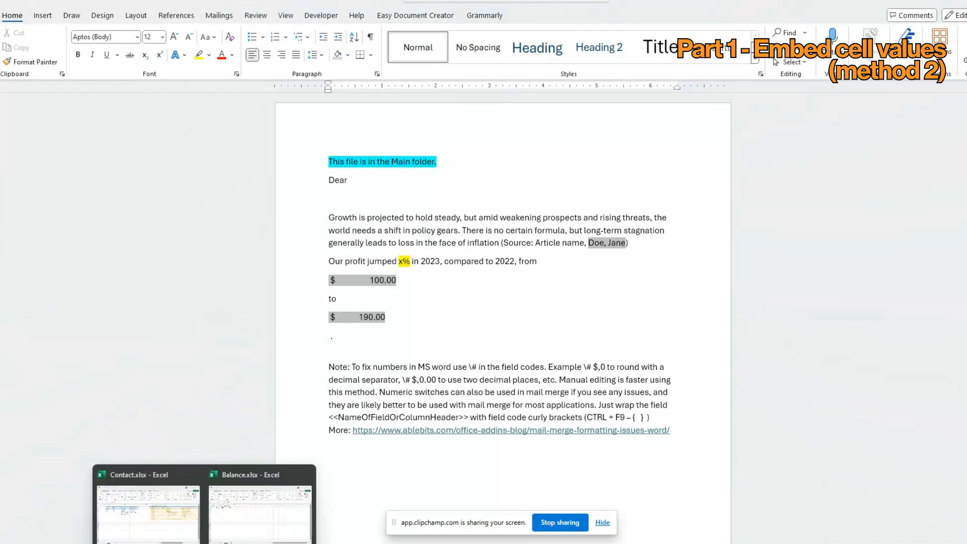
pyautogui.click(173, 511)
pyautogui.click(191, 212)
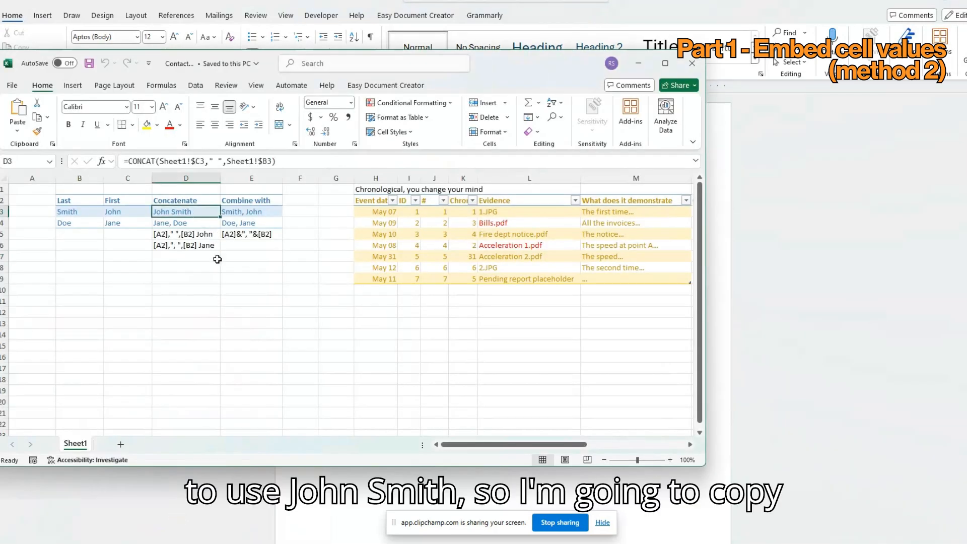
pyautogui.hotkey('ctrl', 'c')
pyautogui.hotkey('alt', 'Tab')
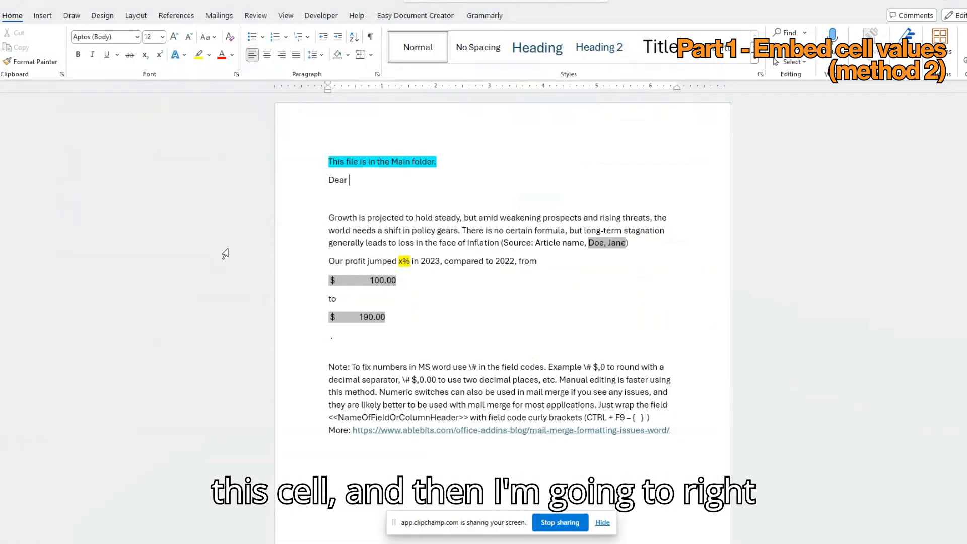
pyautogui.rightClick(356, 181)
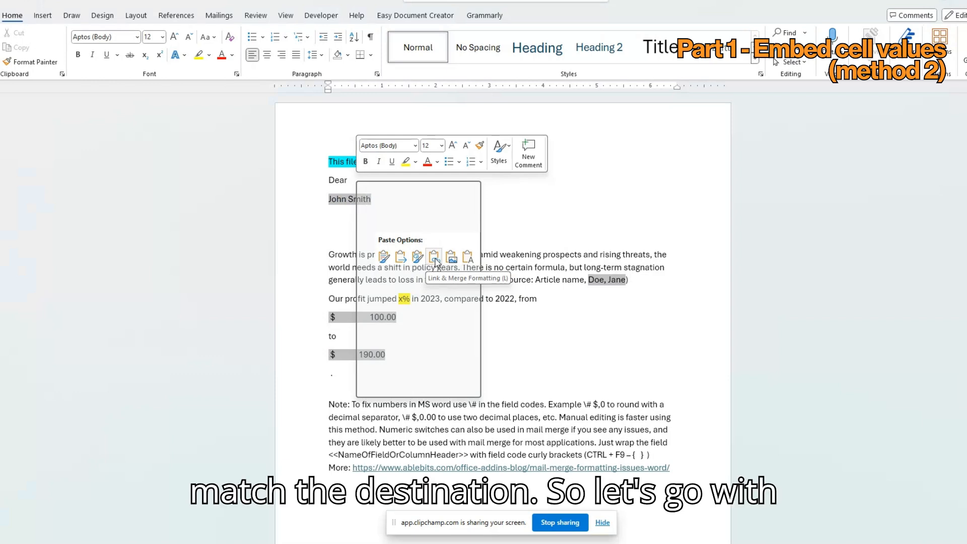
pyautogui.click(435, 258)
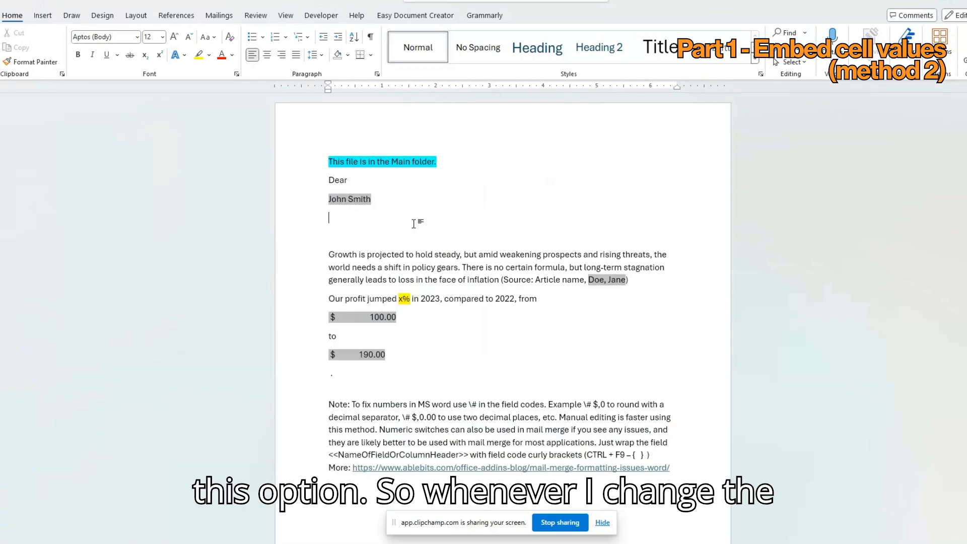
# - Test the link by replacing cell D3 in Contact.xlsx with "Yada Yada" and checking the linked name in Destination.docx
pyautogui.hotkey('alt', 'Tab')
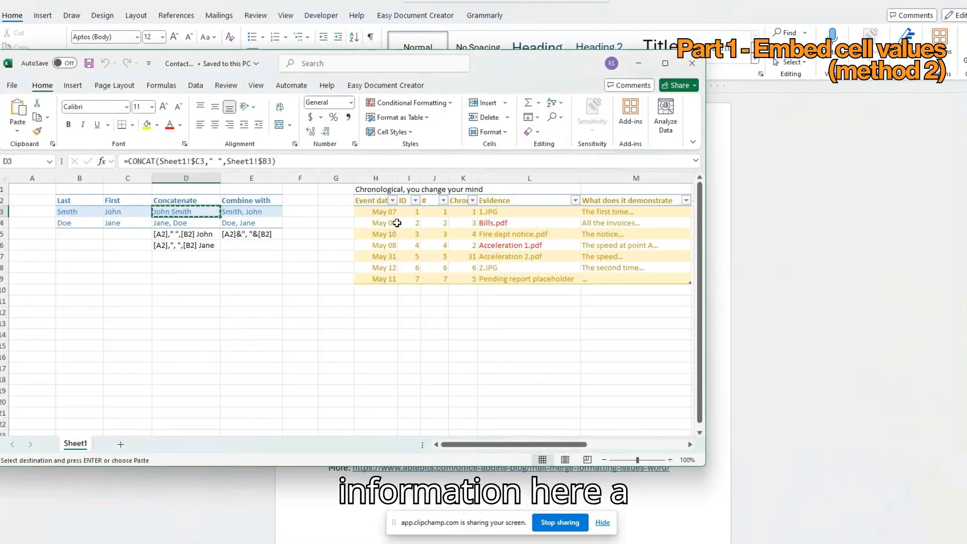
pyautogui.write('Y')
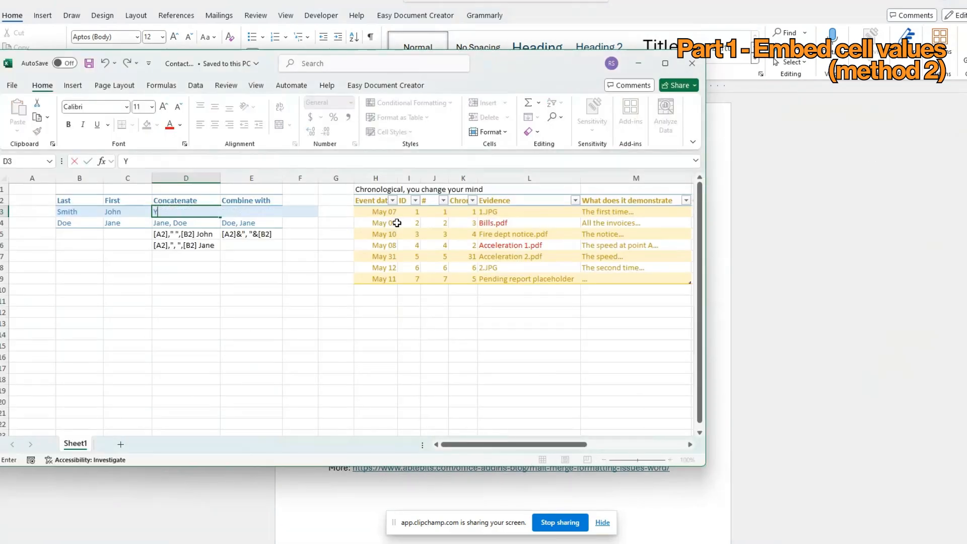
pyautogui.write('ada Yada')
pyautogui.press('Return')
pyautogui.hotkey('alt', 'Tab')
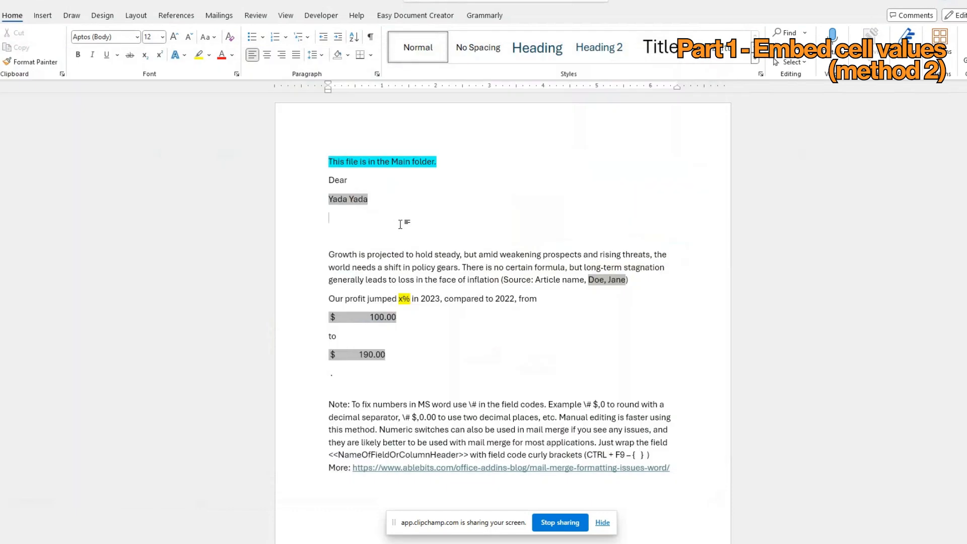
pyautogui.rightClick(348, 200)
pyautogui.press('Escape')
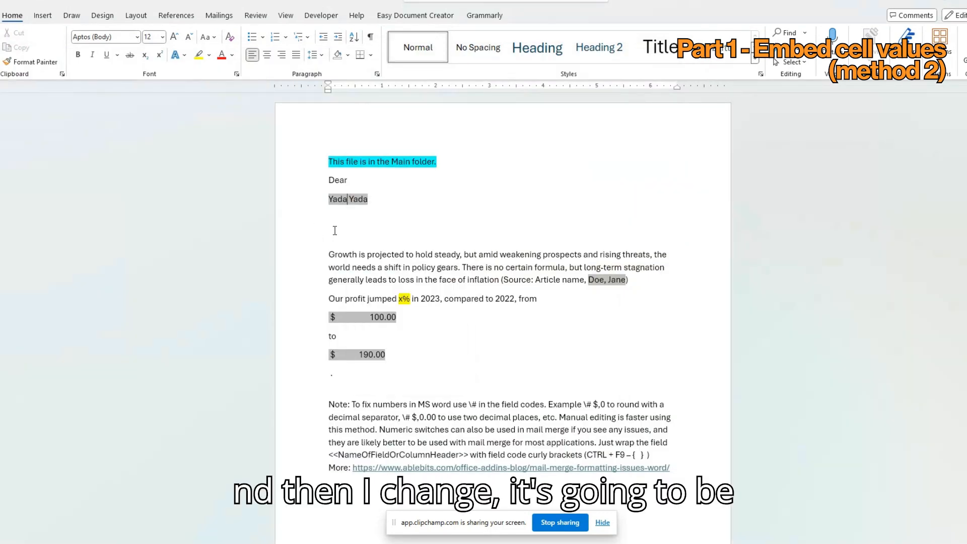
# - Undo the test entry in cell D3 of Contact.xlsx and check the linked name in Destination.docx again
pyautogui.hotkey('alt', 'Tab')
pyautogui.hotkey('ctrl', 'z')
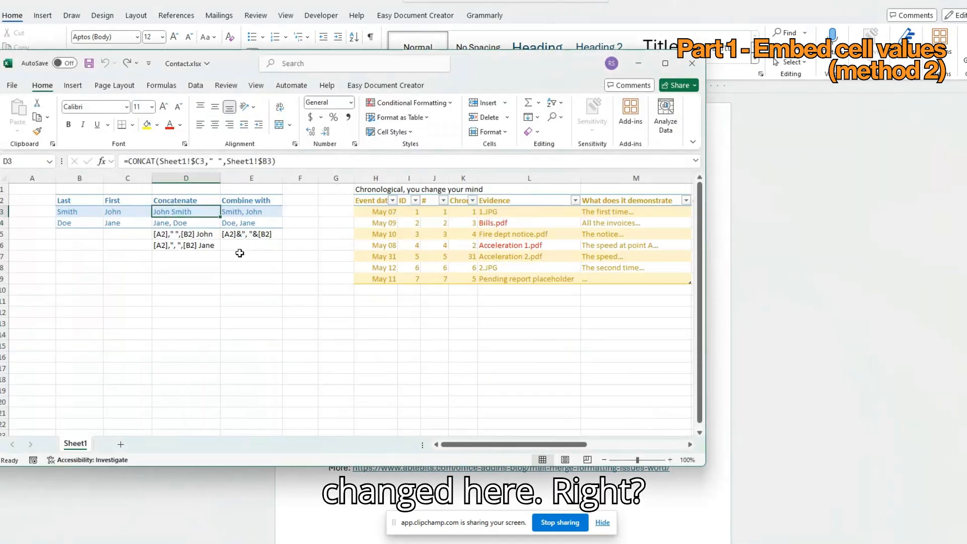
pyautogui.hotkey('alt', 'Tab')
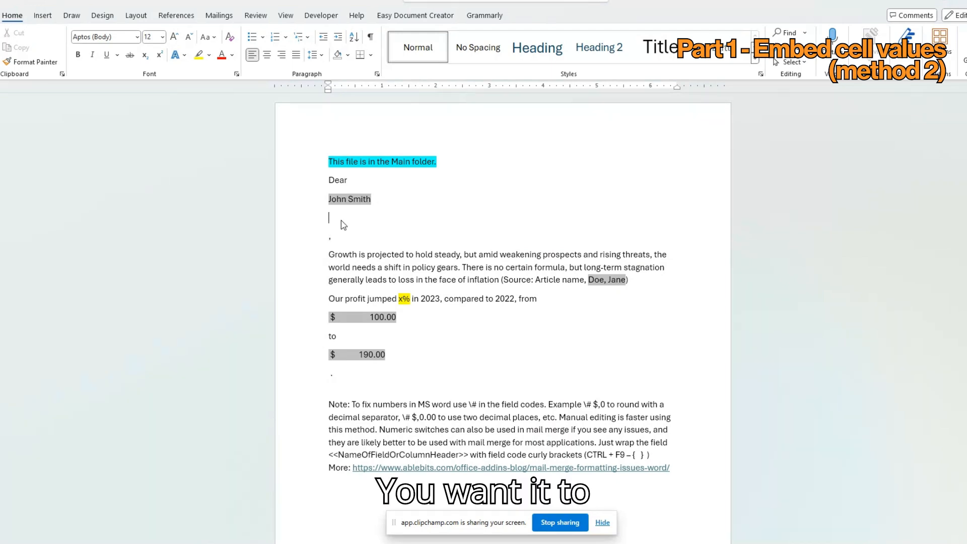
# - Place the cursor at the "x%" placeholder, switch to Balance.xlsx in Excel and copy the Gain/Loss value in Sheet2 cell C2
pyautogui.click(409, 297)
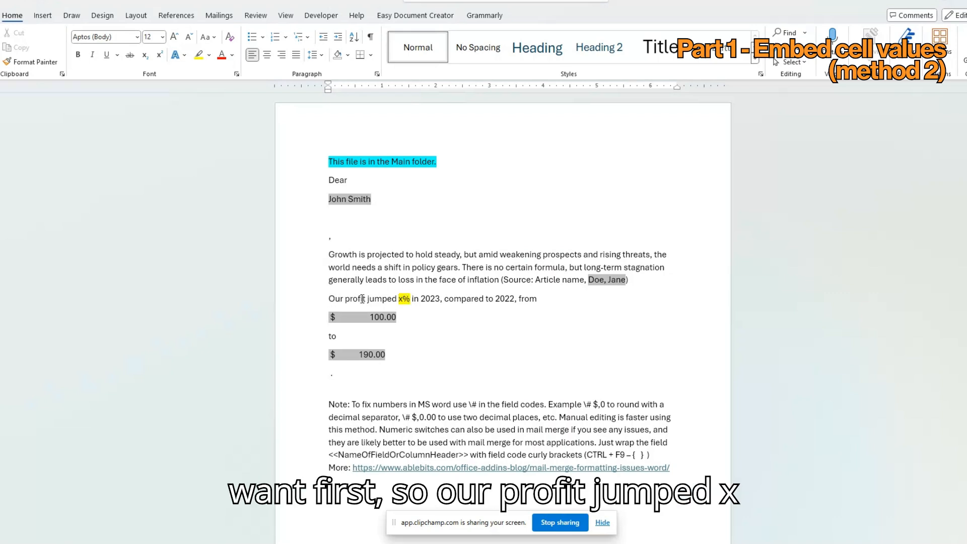
pyautogui.hotkey('alt', 'Tab')
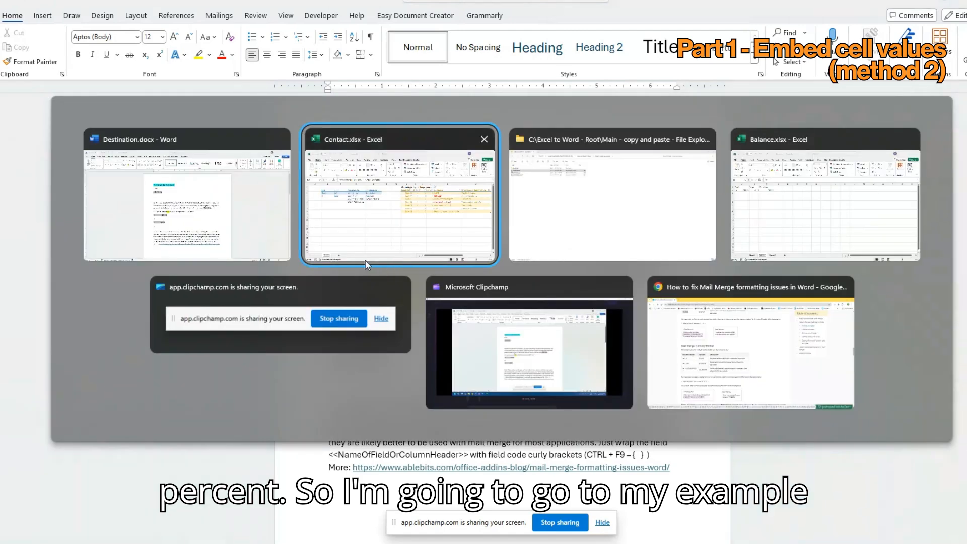
pyautogui.hotkey('alt', 'Tab')
pyautogui.hotkey('alt', 'Tab')
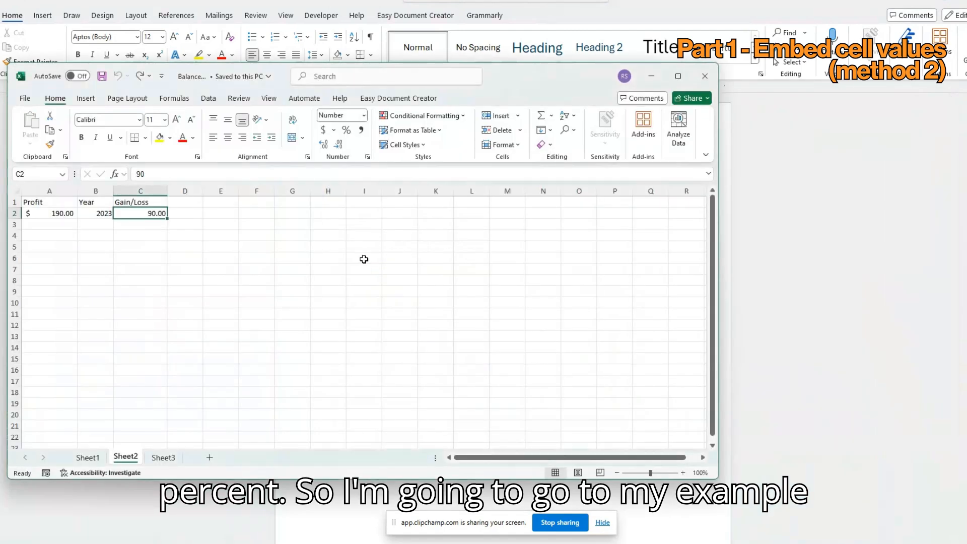
pyautogui.click(88, 458)
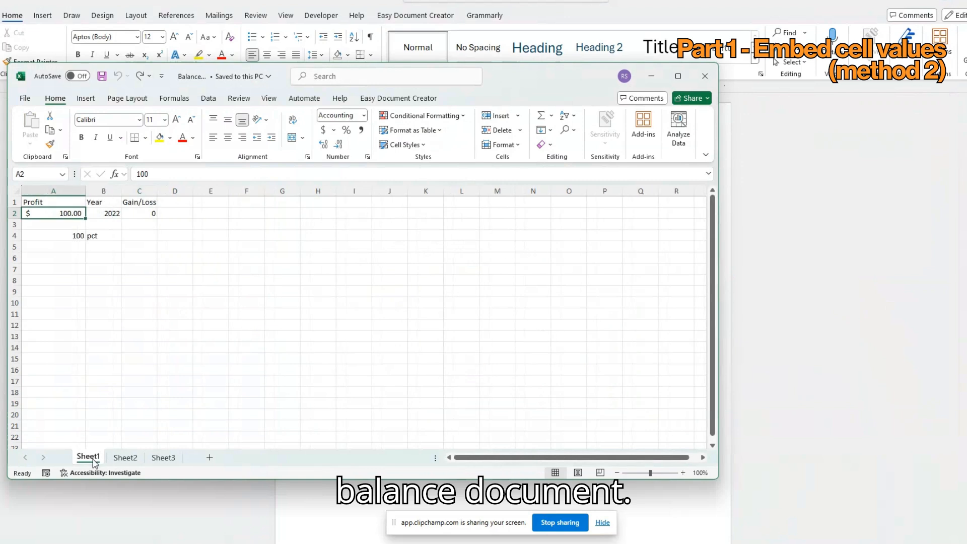
pyautogui.click(124, 458)
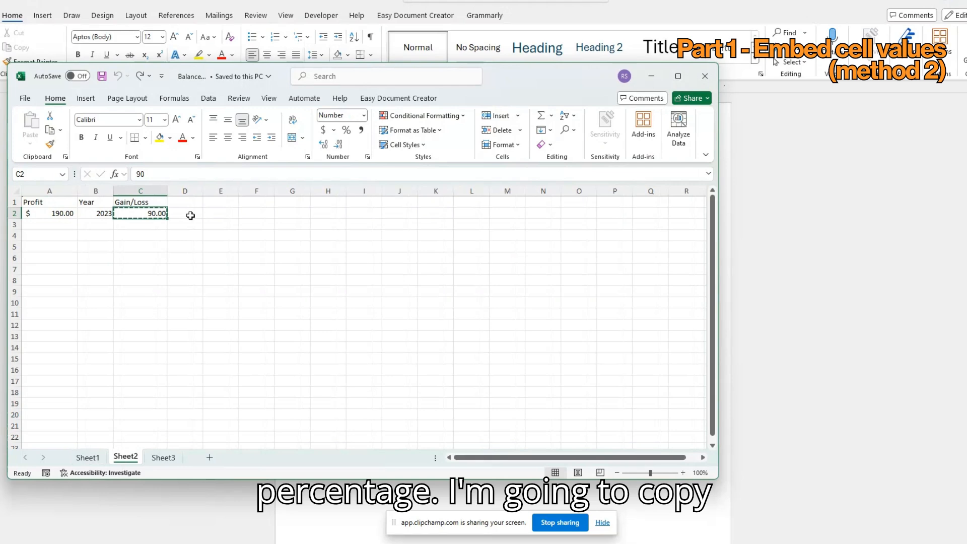
# - In Destination.docx, replace the "x" before the percent sign with the copied Gain/Loss value, using Link & Merge Formatting
pyautogui.hotkey('alt', 'Tab')
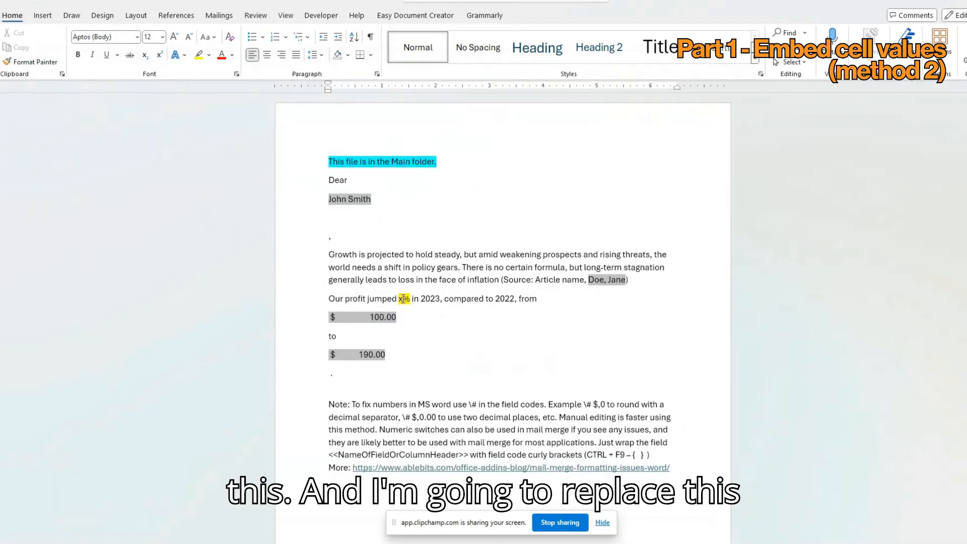
pyautogui.press('BackSpace')
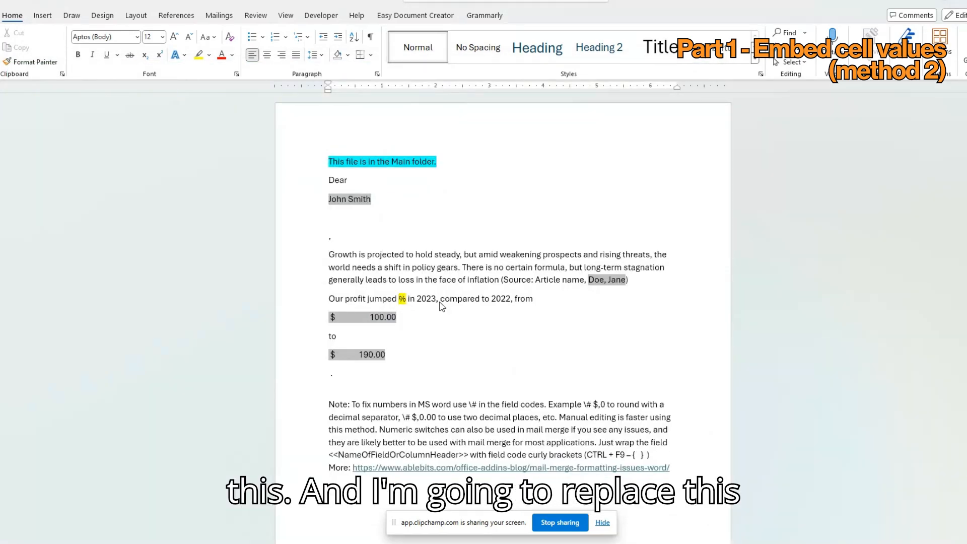
pyautogui.rightClick(399, 302)
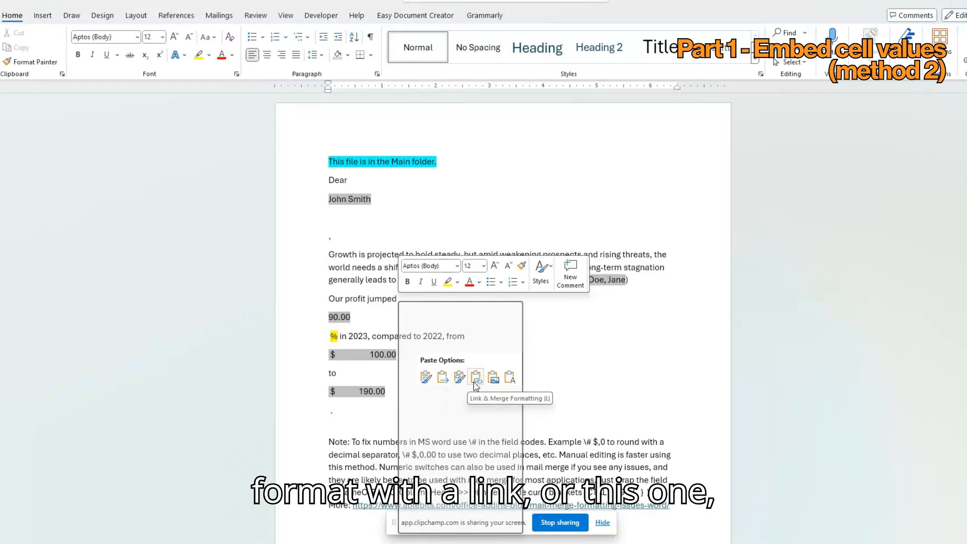
pyautogui.click(476, 377)
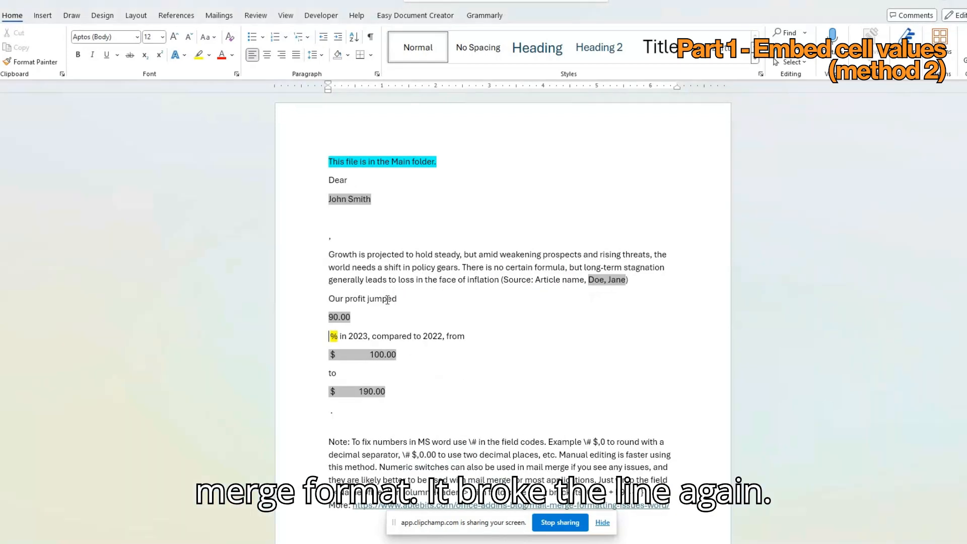
# - Remove the yellow highlight from the percent sign before "in 2023"
pyautogui.moveTo(339, 338); pyautogui.dragTo(315, 339)
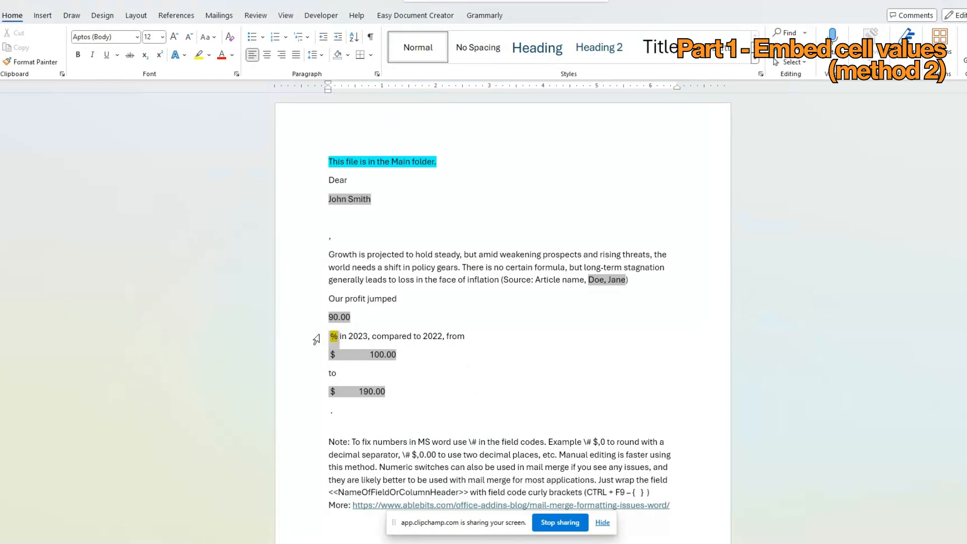
pyautogui.click(378, 315)
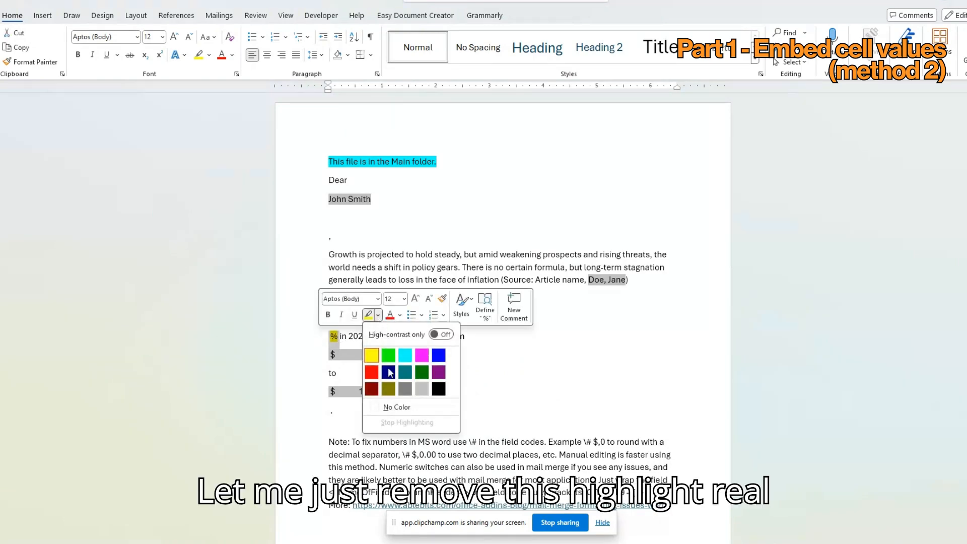
pyautogui.click(397, 407)
pyautogui.click(443, 358)
pyautogui.click(382, 338)
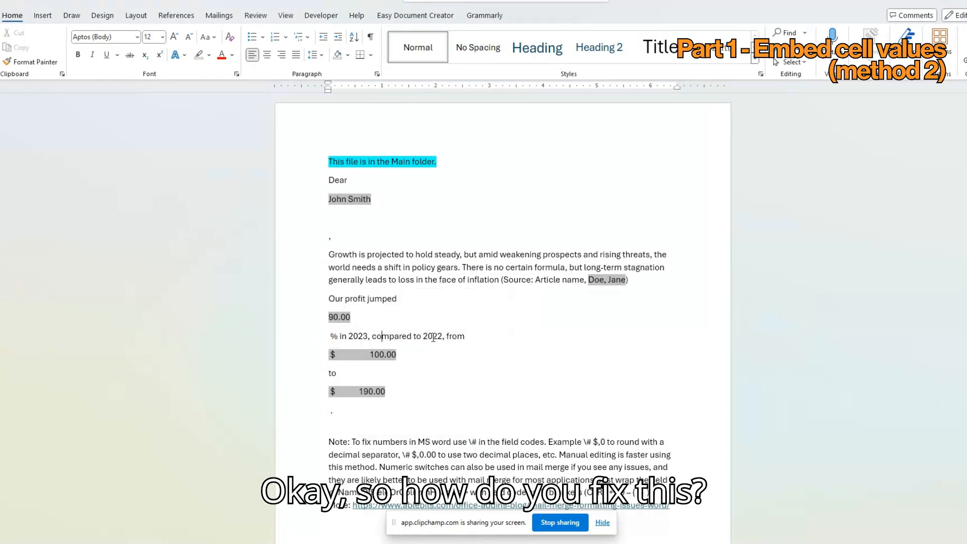
# - Show the field codes throughout Destination.docx and examine the LINK field after "Dear"
pyautogui.click(413, 245)
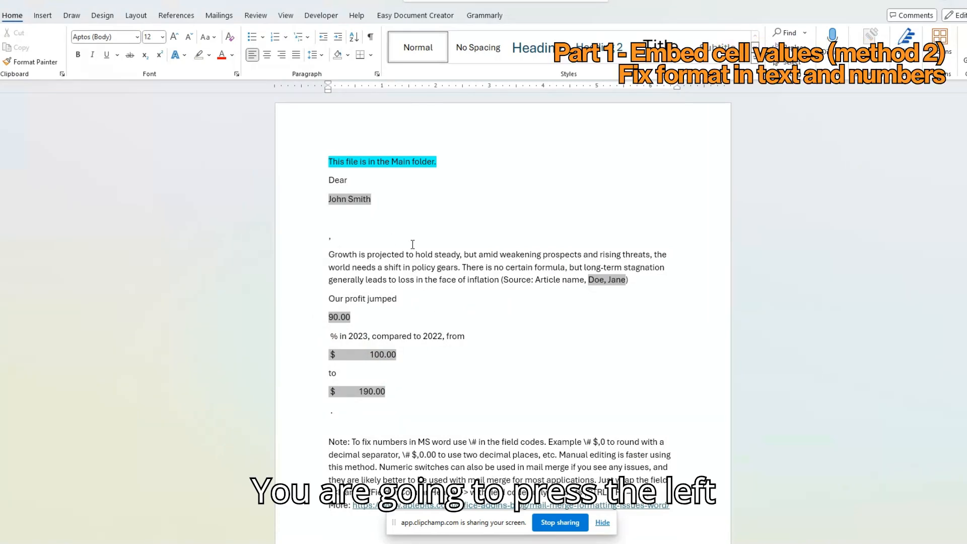
pyautogui.press('alt')
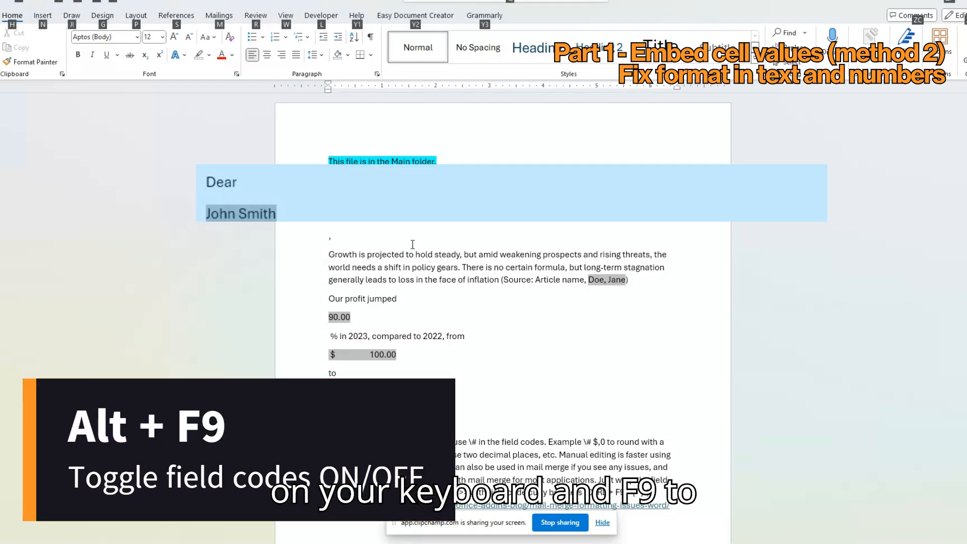
pyautogui.hotkey('alt', 'F9')
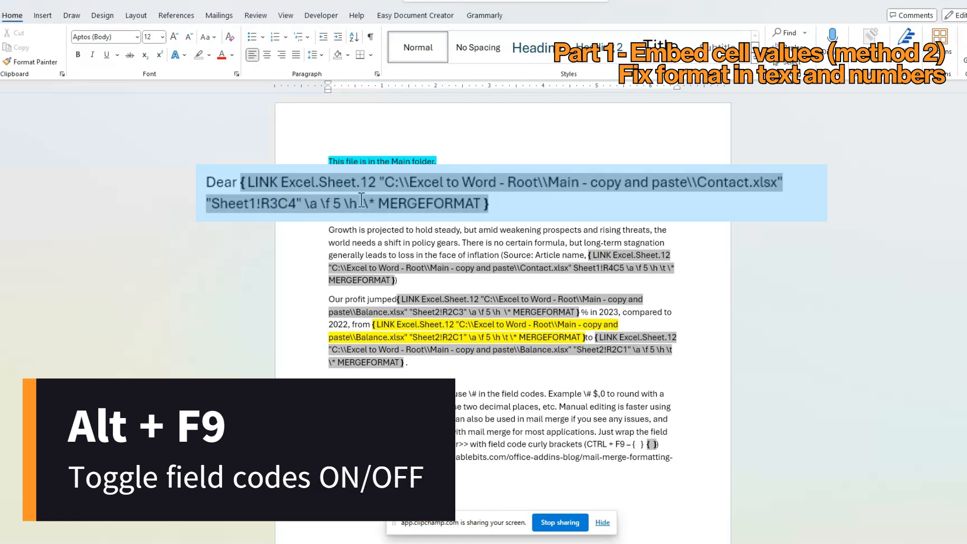
pyautogui.moveTo(304, 202); pyautogui.dragTo(464, 204)
pyautogui.click(456, 193)
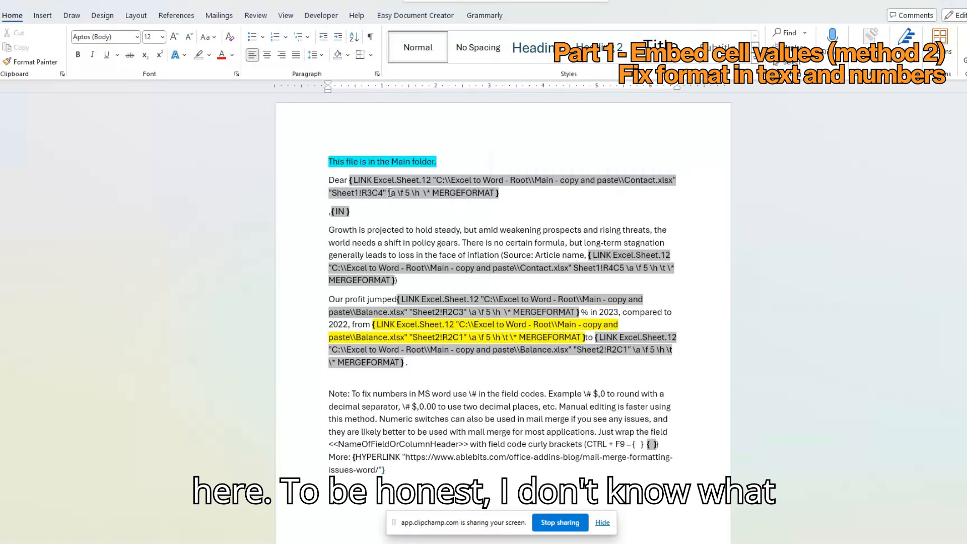
# - Add the text-only switch \t after \h and before \* MERGEFORMAT in the LINK field following "Dear"
pyautogui.moveTo(389, 193); pyautogui.dragTo(425, 197)
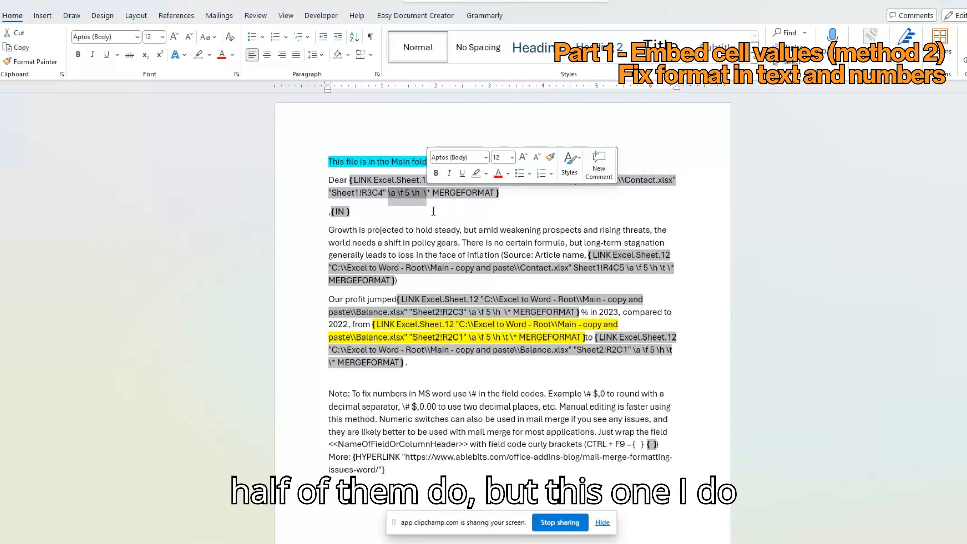
pyautogui.click(433, 212)
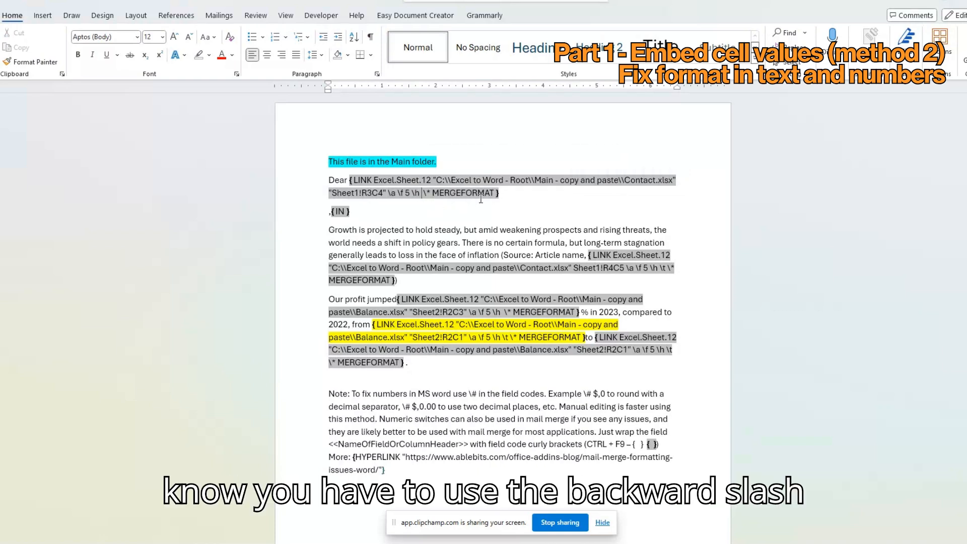
pyautogui.write('\\t \\')
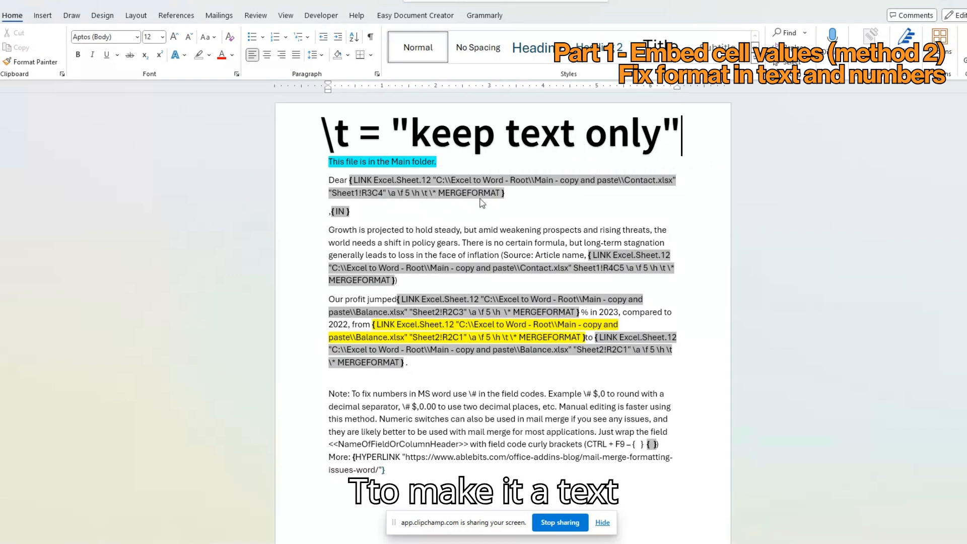
pyautogui.click(441, 199)
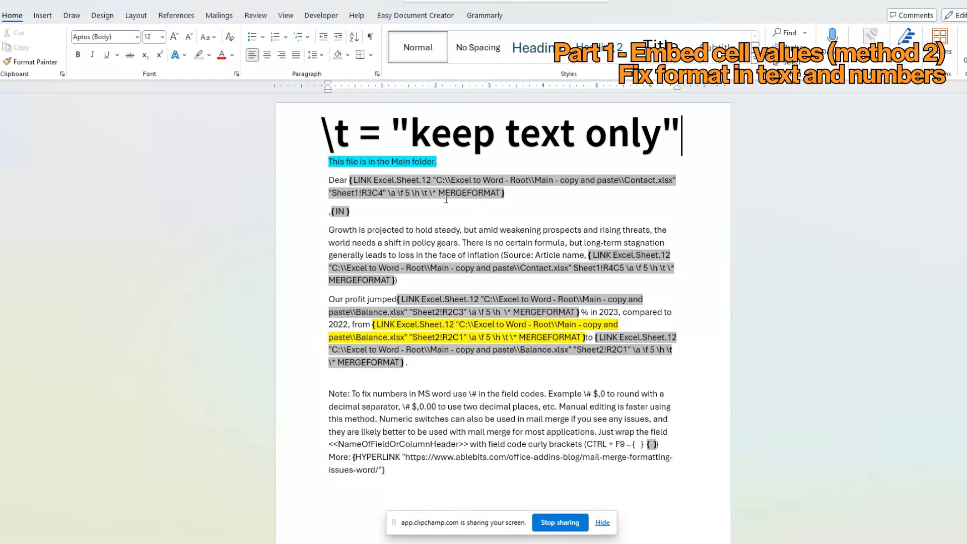
# - Examine the \t switch and the preceding \a \f 5 \h switches in the LINK field following "Dear"
pyautogui.click(422, 194)
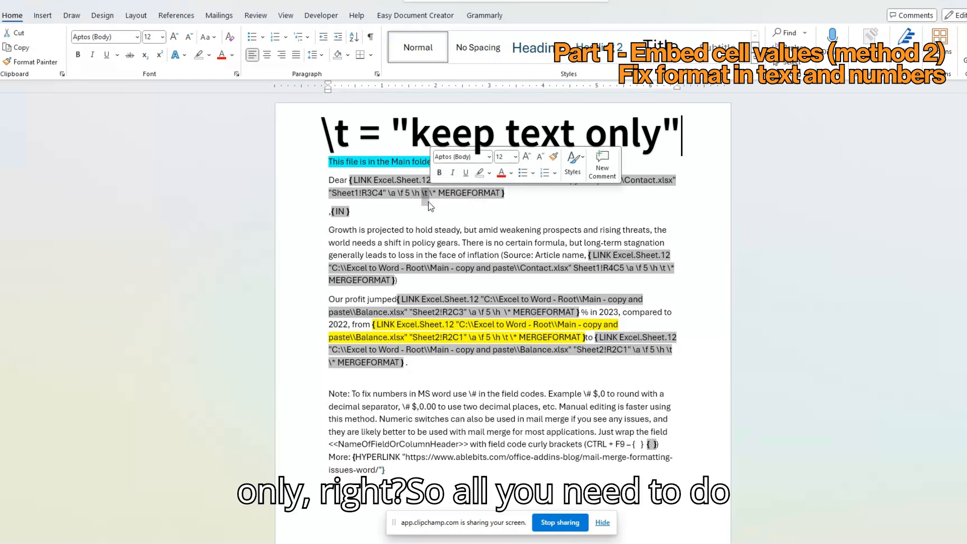
pyautogui.moveTo(411, 194); pyautogui.dragTo(427, 193)
pyautogui.click(431, 204)
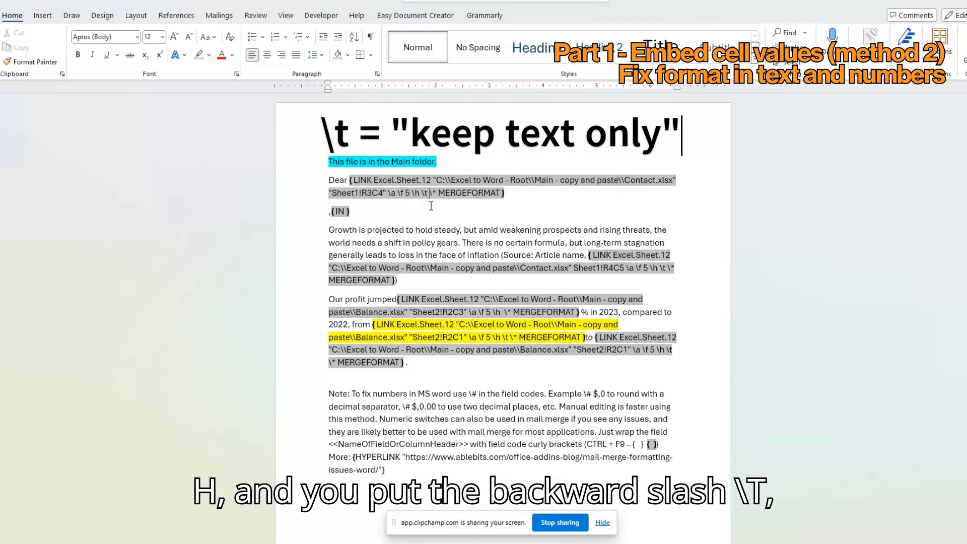
pyautogui.moveTo(428, 193); pyautogui.dragTo(388, 195)
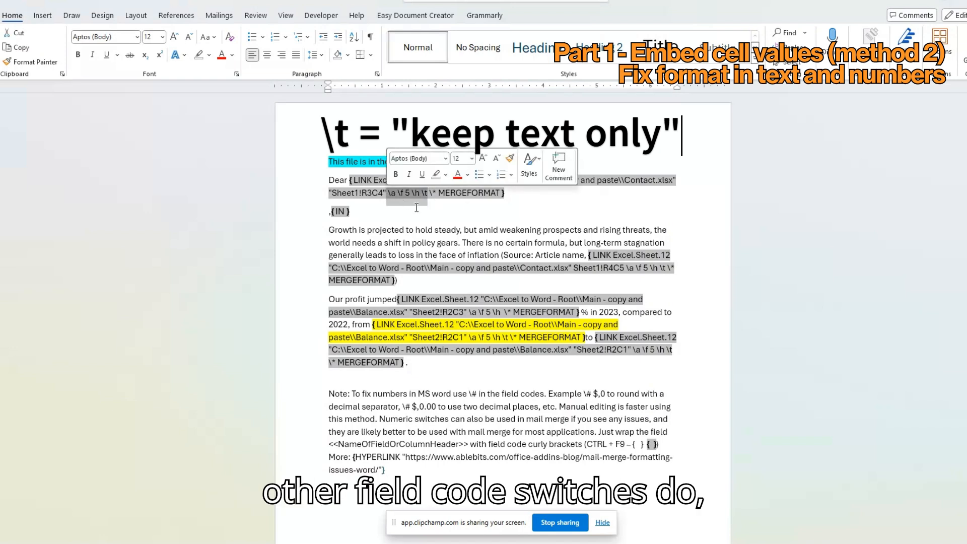
# - Delete the stray IN field after the comma and join the comma to the end of the "Dear" line
pyautogui.click(399, 214)
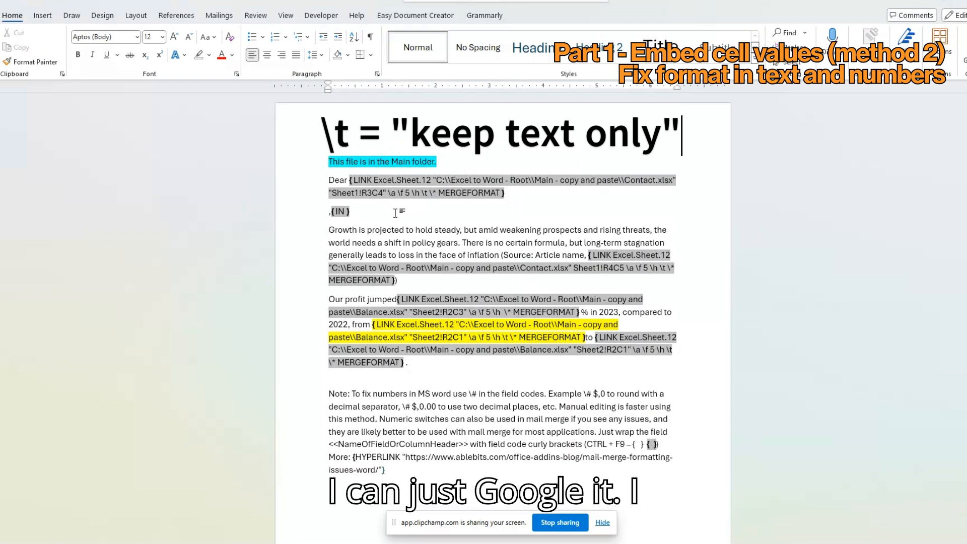
pyautogui.press('BackSpace')
pyautogui.press('BackSpace')
pyautogui.click(528, 199)
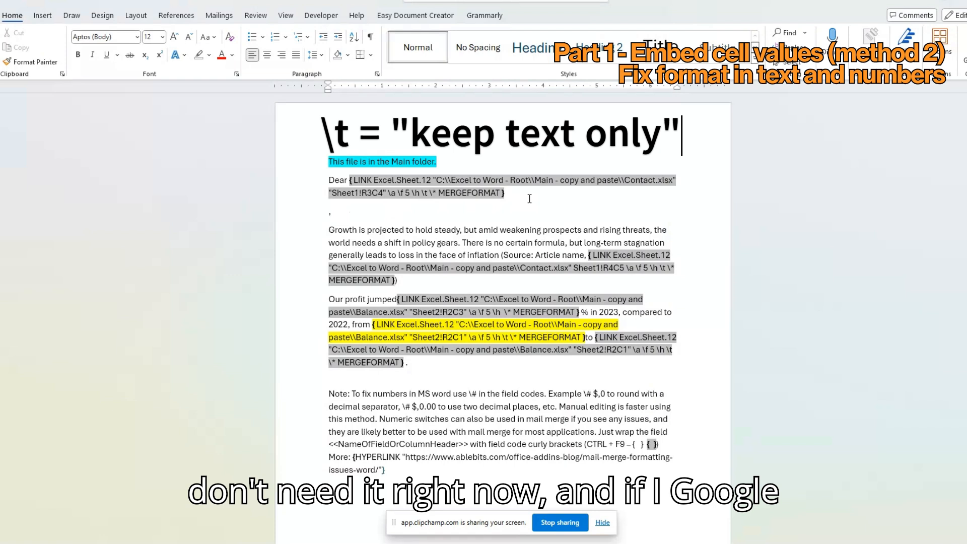
pyautogui.press('Delete')
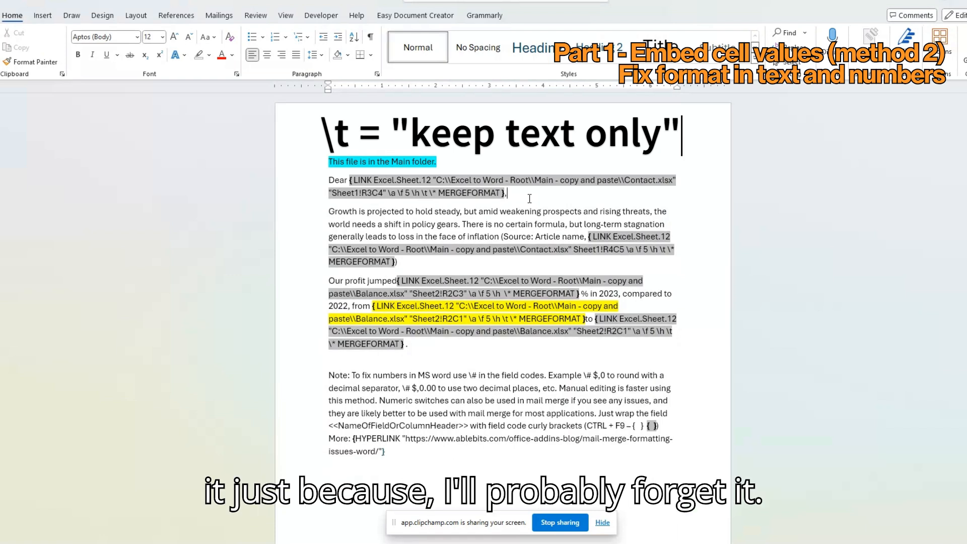
# - Check the \t switch in the Sheet1!R4C5 LINK field, and add \t after \h in the LINK field following "Our profit jumped"
pyautogui.doubleClick(669, 249)
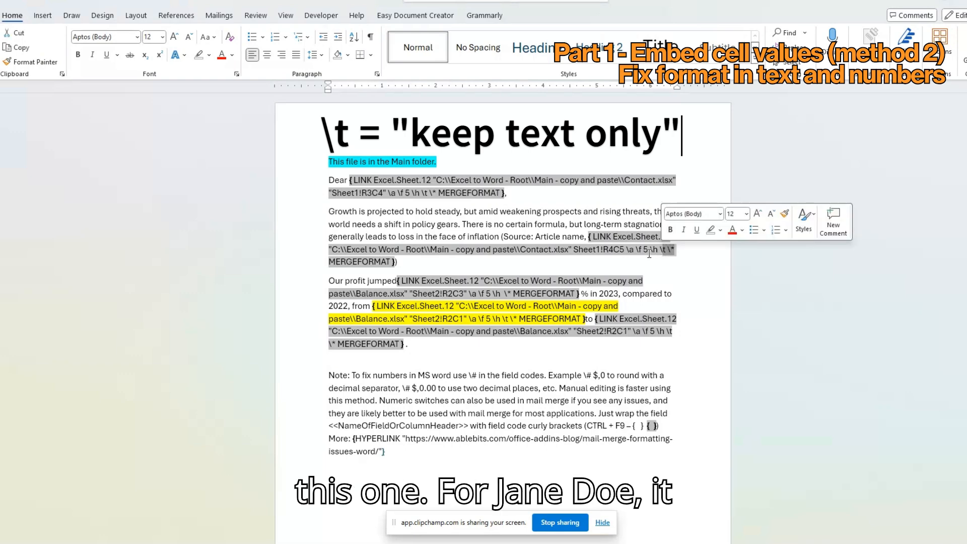
pyautogui.click(650, 252)
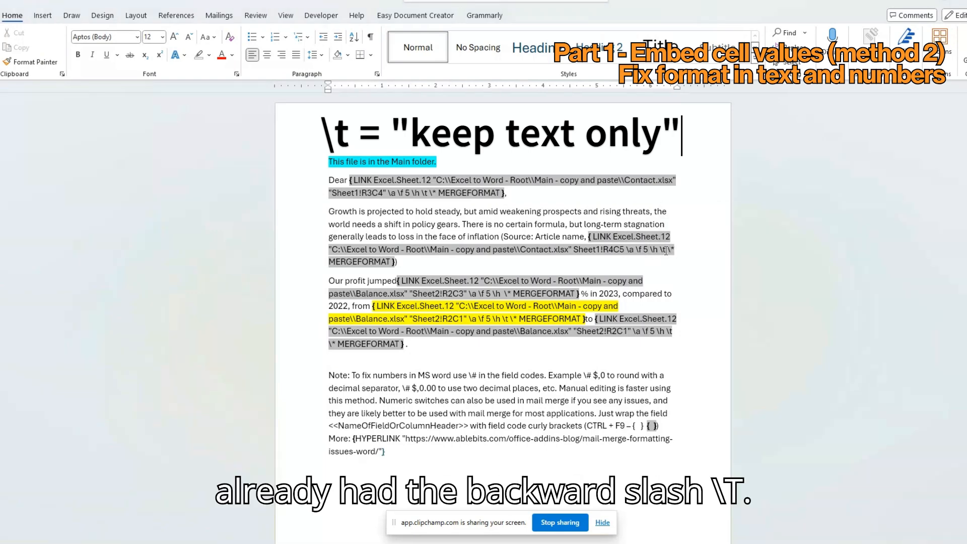
pyautogui.moveTo(666, 250); pyautogui.dragTo(660, 250)
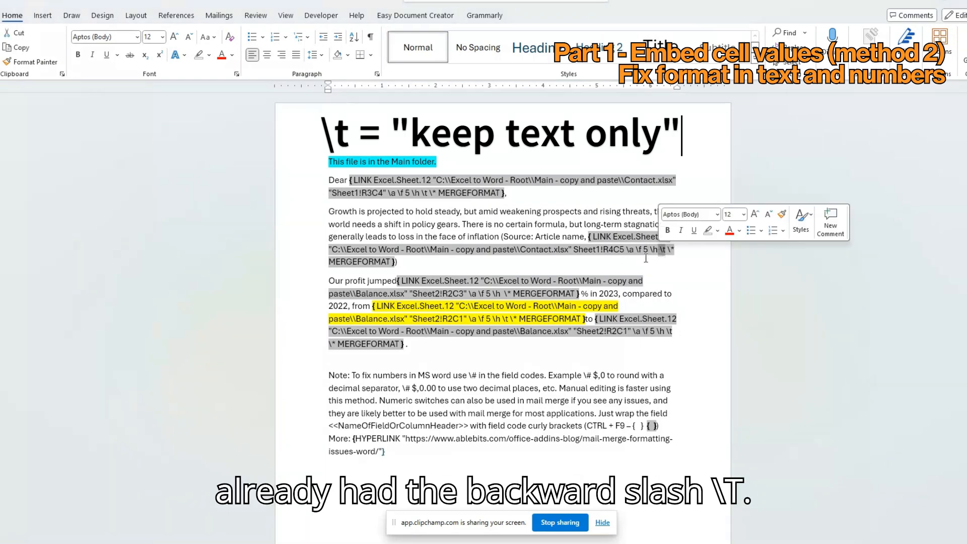
pyautogui.click(501, 294)
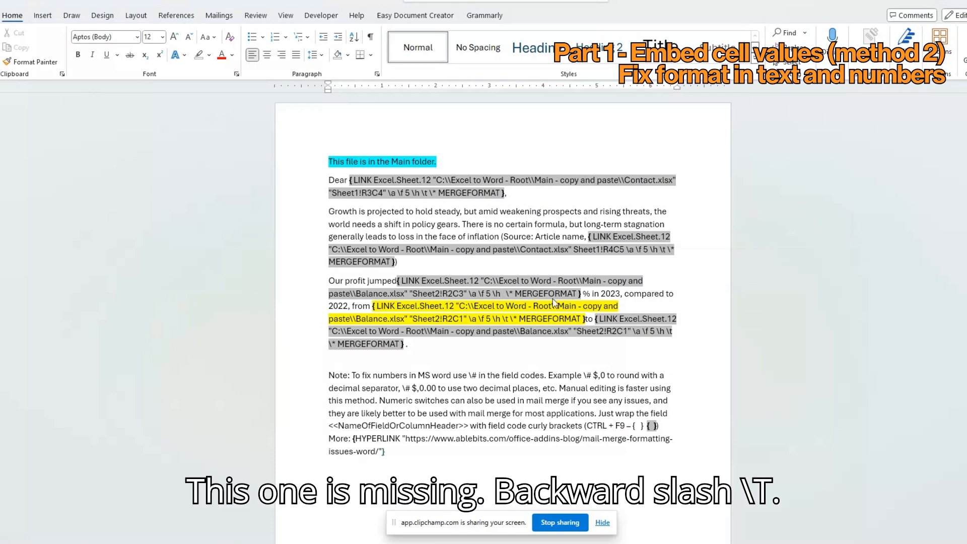
pyautogui.press('Delete')
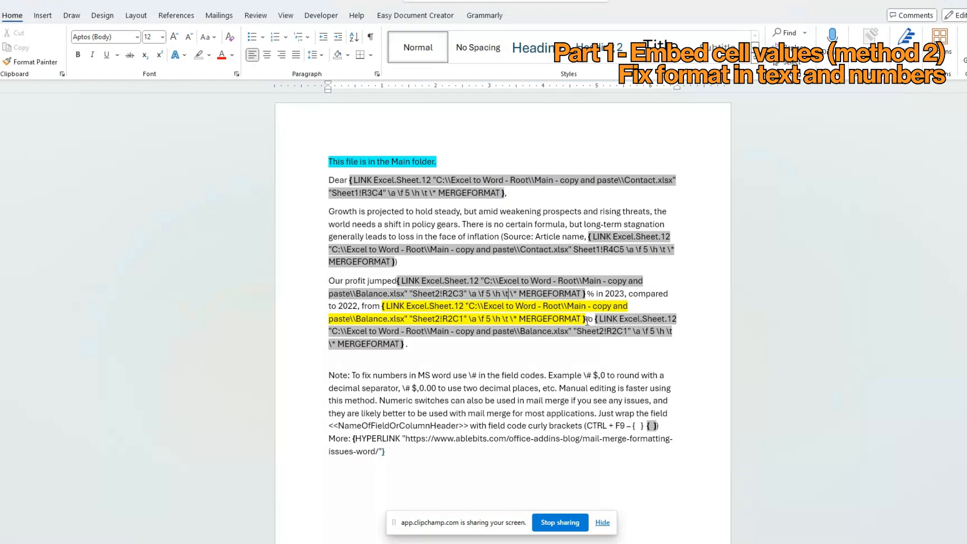
# - Remove the yellow highlight from the LINK field after "compared to 2022, from" and check its \t switch
pyautogui.moveTo(587, 321); pyautogui.dragTo(399, 308)
pyautogui.click(447, 287)
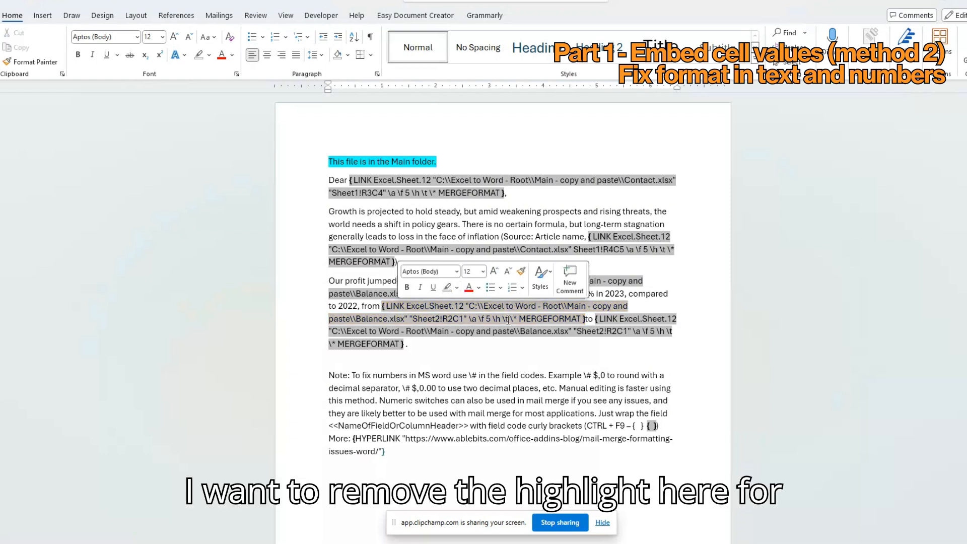
pyautogui.moveTo(494, 318); pyautogui.dragTo(504, 318)
pyautogui.click(508, 318)
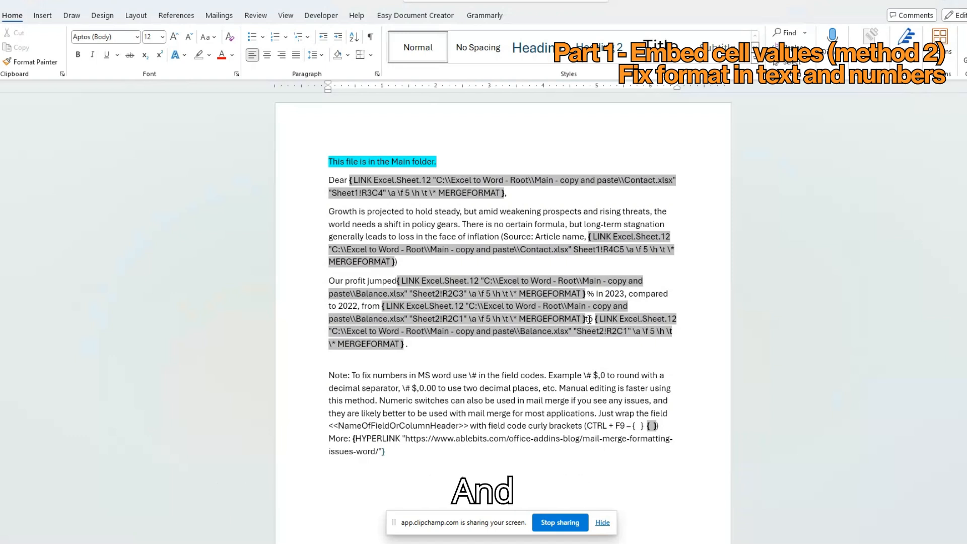
pyautogui.click(447, 346)
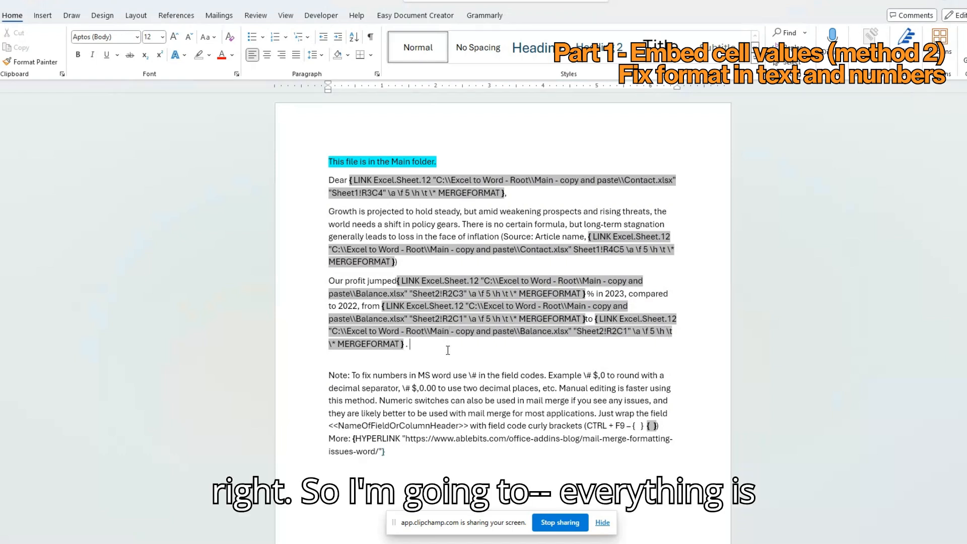
# - Toggle the whole document from field codes back to field results
pyautogui.press('alt')
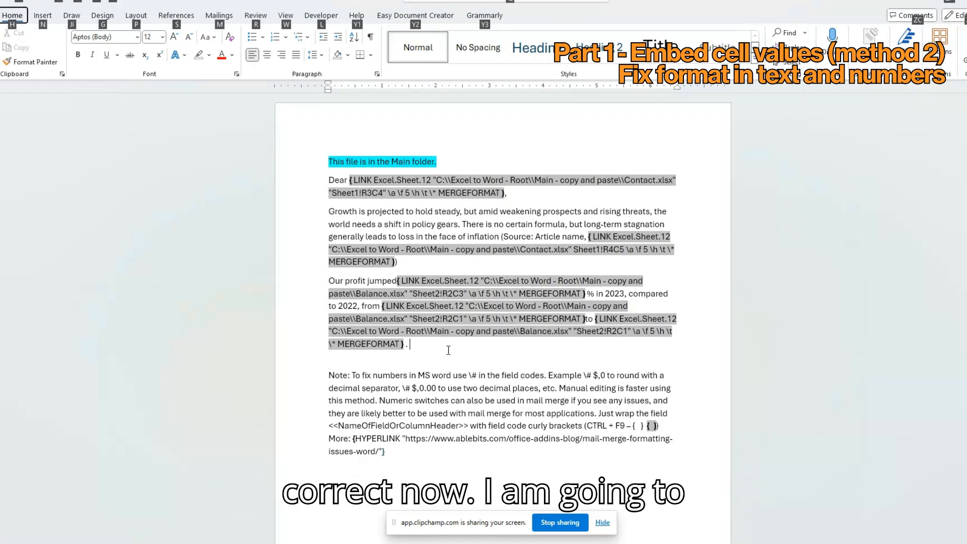
pyautogui.press('alt')
pyautogui.press('alt')
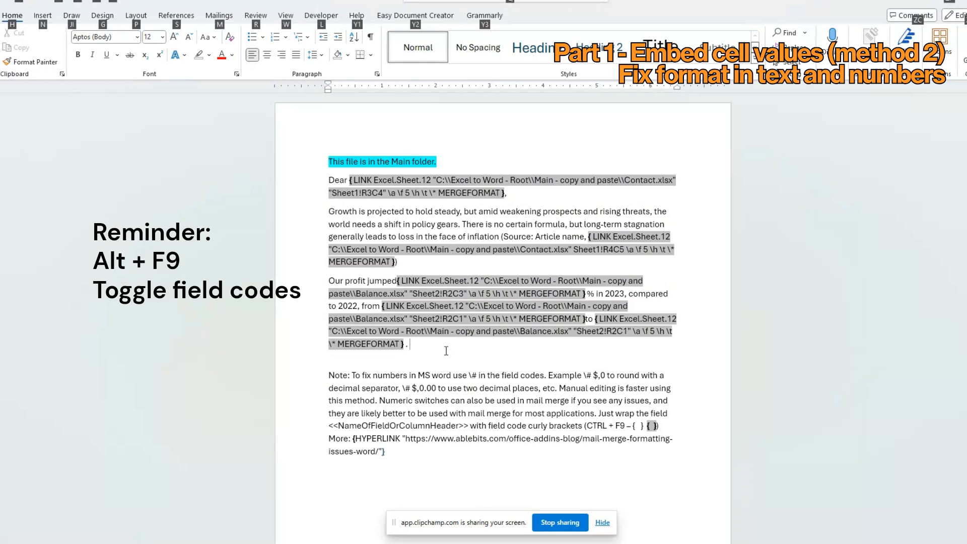
pyautogui.hotkey('alt', 'F9')
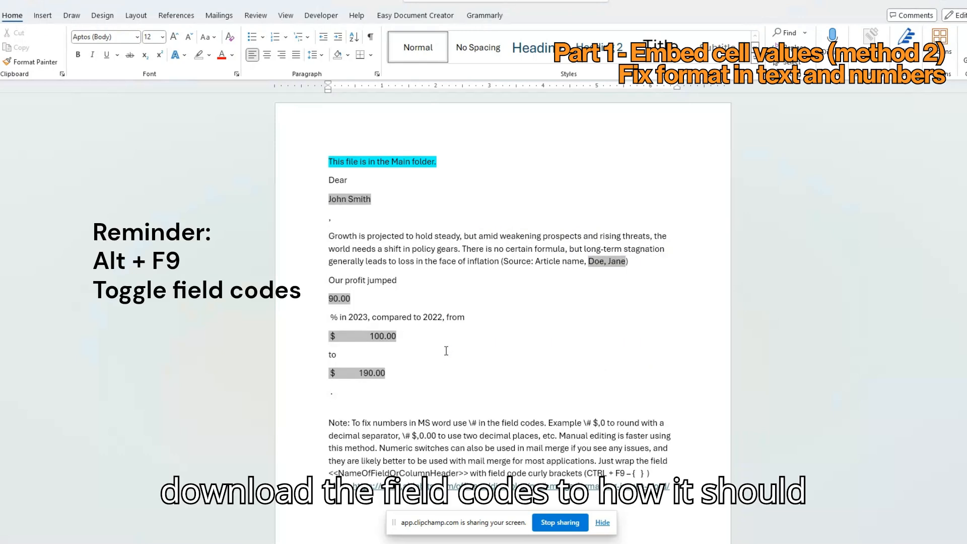
# - Examine which link commands are offered for the linked name below "Dear"
pyautogui.moveTo(366, 398); pyautogui.dragTo(307, 183)
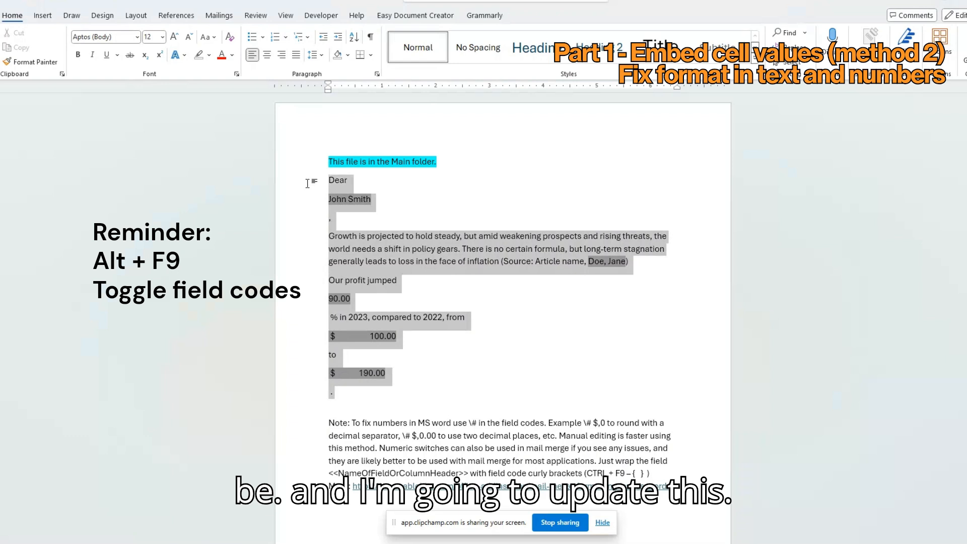
pyautogui.click(387, 209)
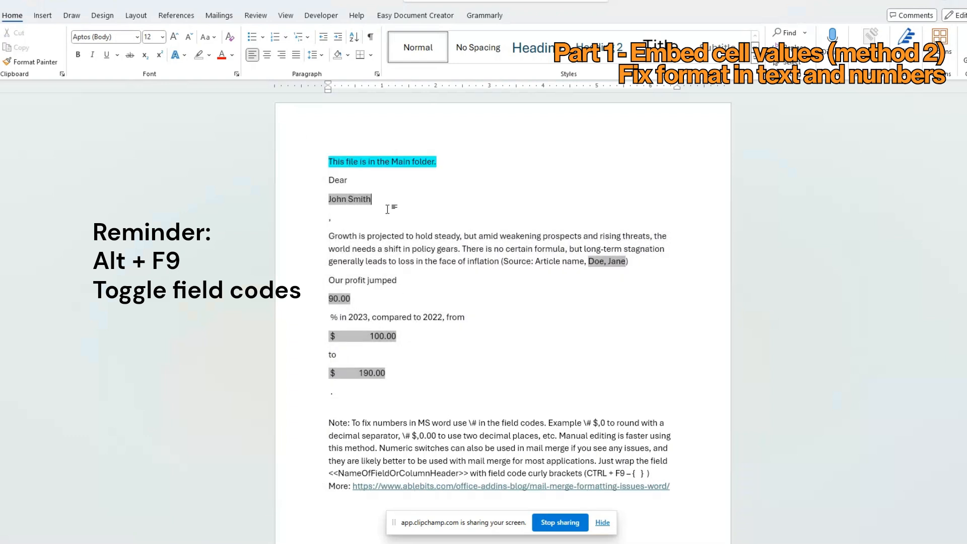
pyautogui.rightClick(353, 202)
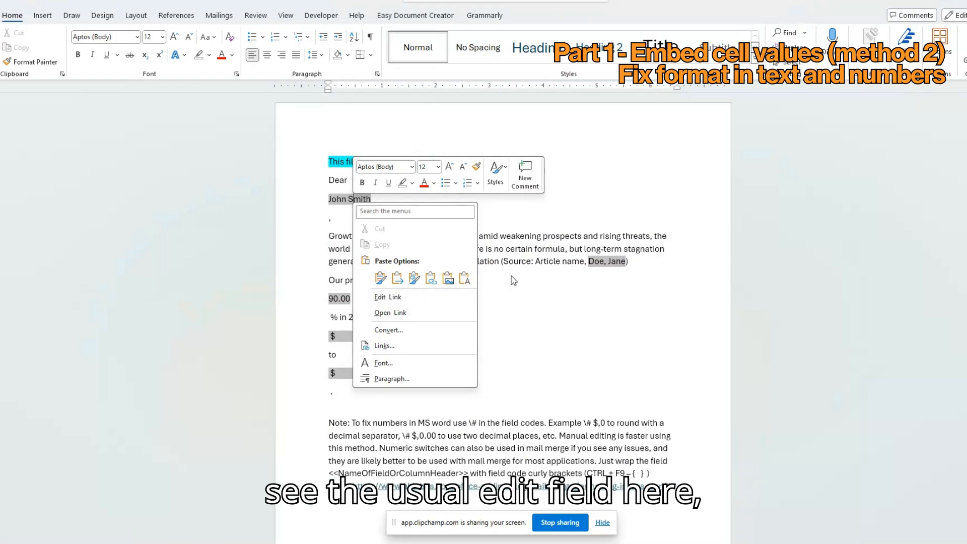
pyautogui.click(544, 235)
pyautogui.moveTo(328, 180); pyautogui.dragTo(413, 392)
# - On a new line below the greeting's comma, insert a field containing INCLUDETEXT "C:/fake/fakedoc.doc" fakeboomark
pyautogui.click(375, 224)
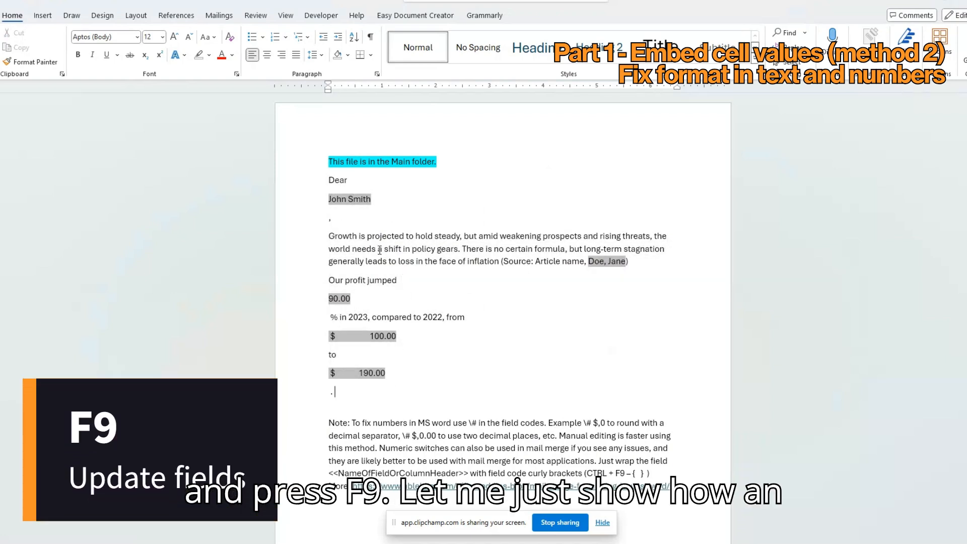
pyautogui.press('Return')
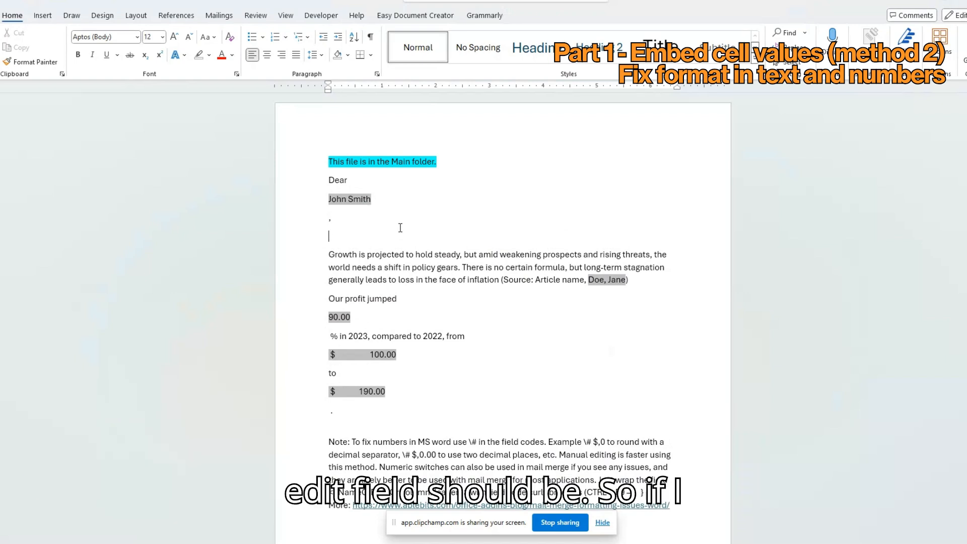
pyautogui.hotkey('ctrl', 'F9')
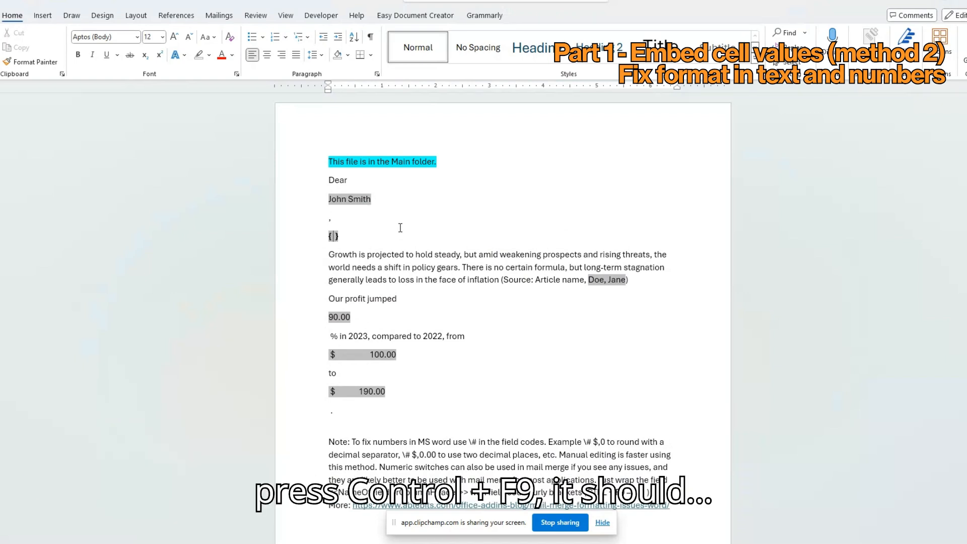
pyautogui.write('INCLUDETEXT "C:/fake/fakedoc.doc" fakeboomar')
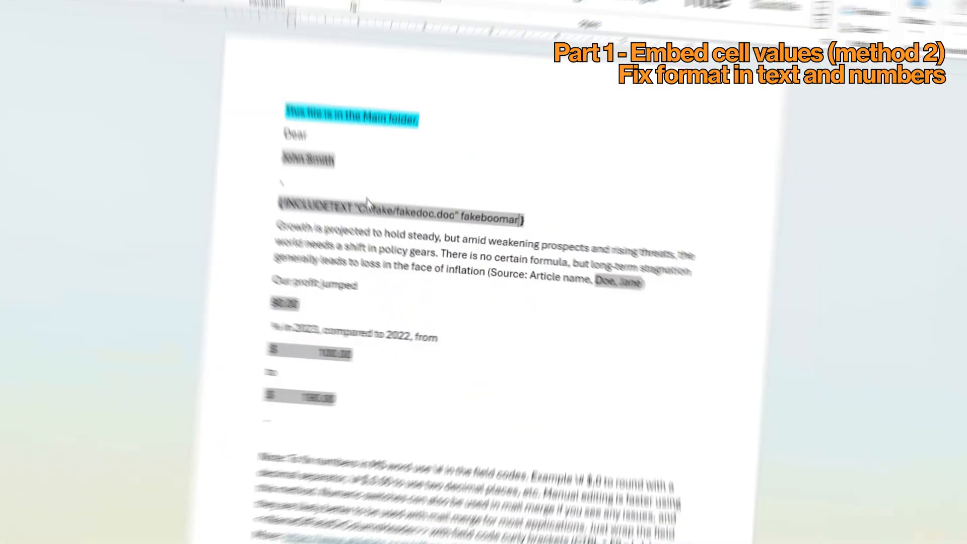
pyautogui.write('ke/fakedoc.doc" fakeboomark')
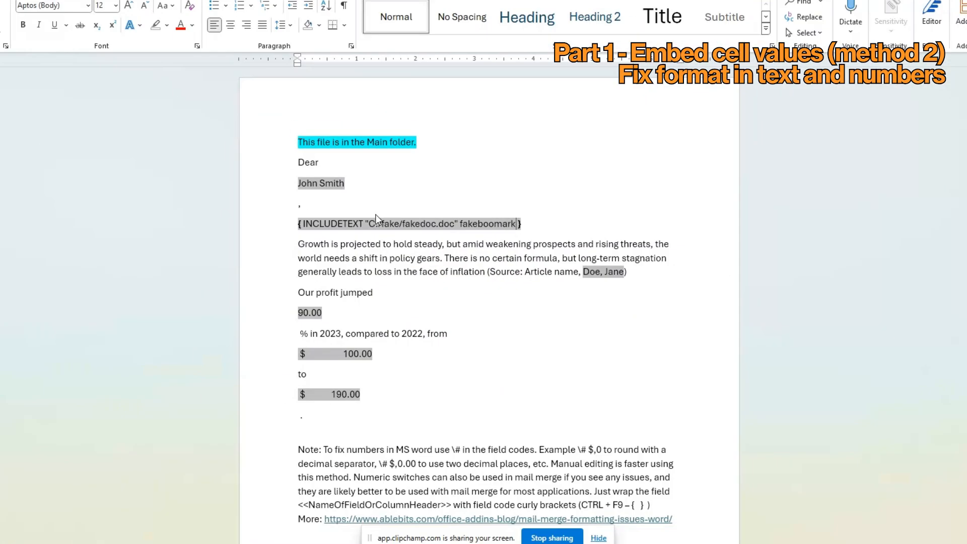
pyautogui.click(542, 222)
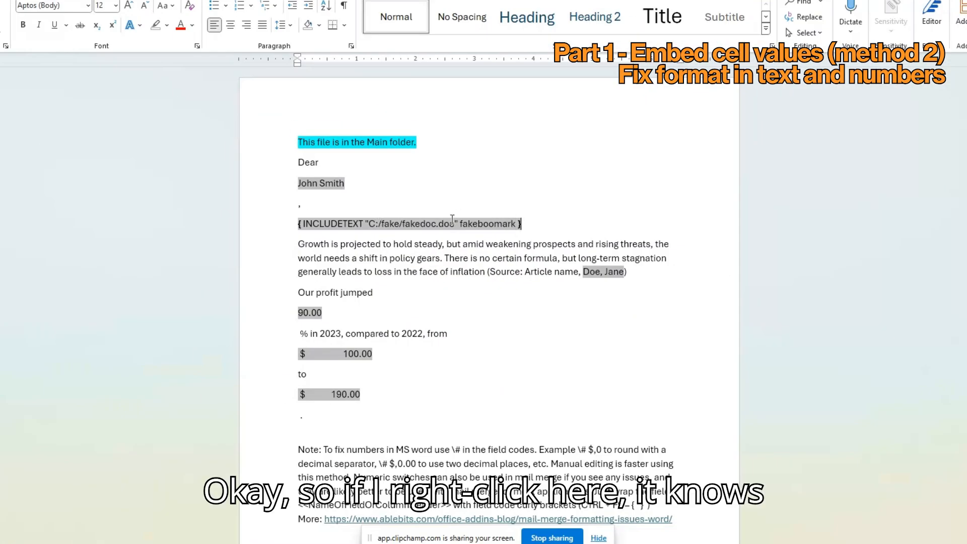
# - Compare the commands offered for the INCLUDETEXT field with those for the linked source name and Gain/Loss value
pyautogui.rightClick(337, 221)
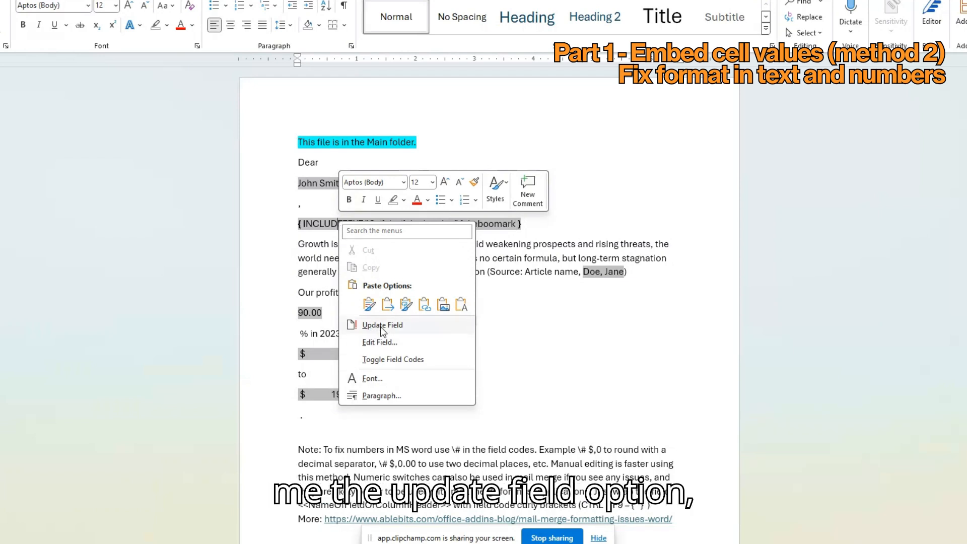
pyautogui.rightClick(588, 271)
pyautogui.rightClick(312, 313)
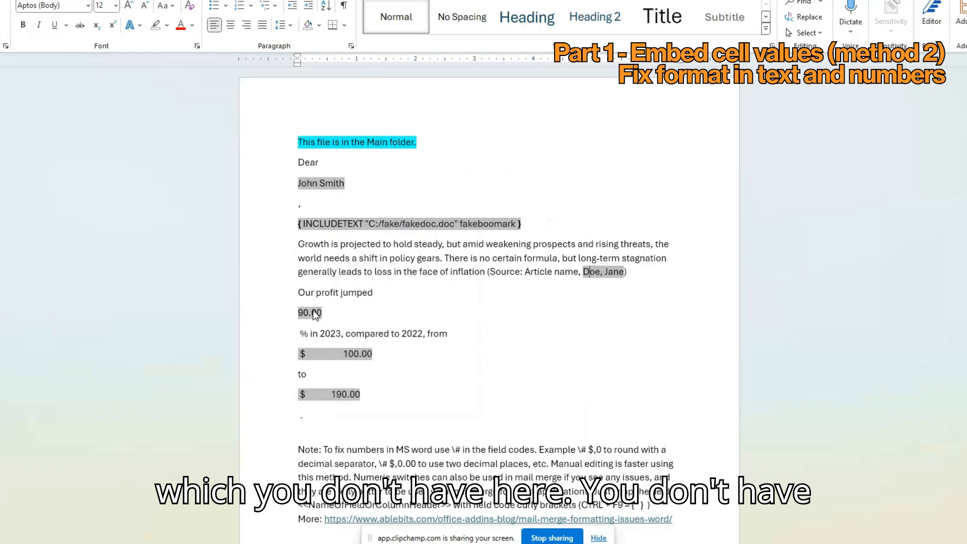
pyautogui.press('Escape')
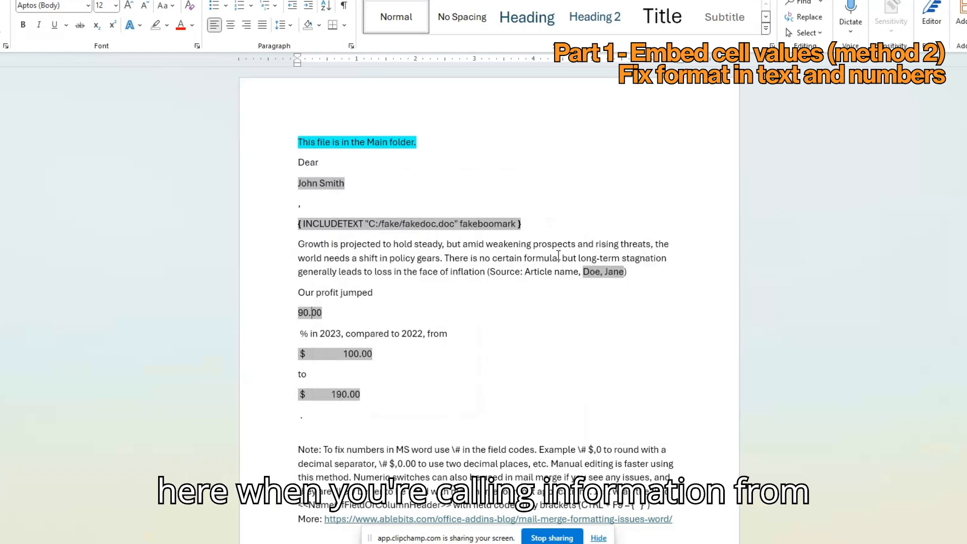
# - Update the INCLUDETEXT field, and update all fields from the "Dear" line through the end of the profit sentence
pyautogui.rightClick(419, 227)
pyautogui.click(453, 330)
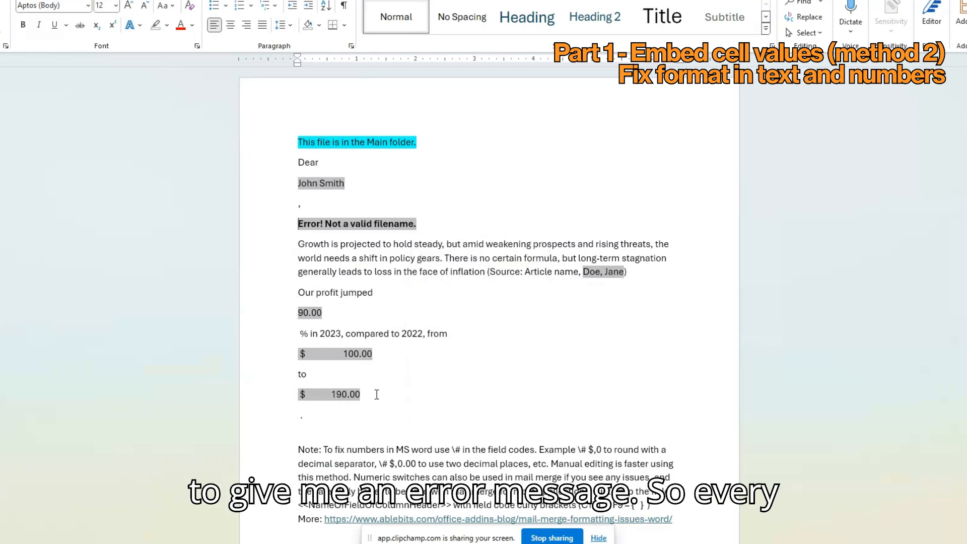
pyautogui.moveTo(348, 419); pyautogui.dragTo(290, 180)
pyautogui.press('F9')
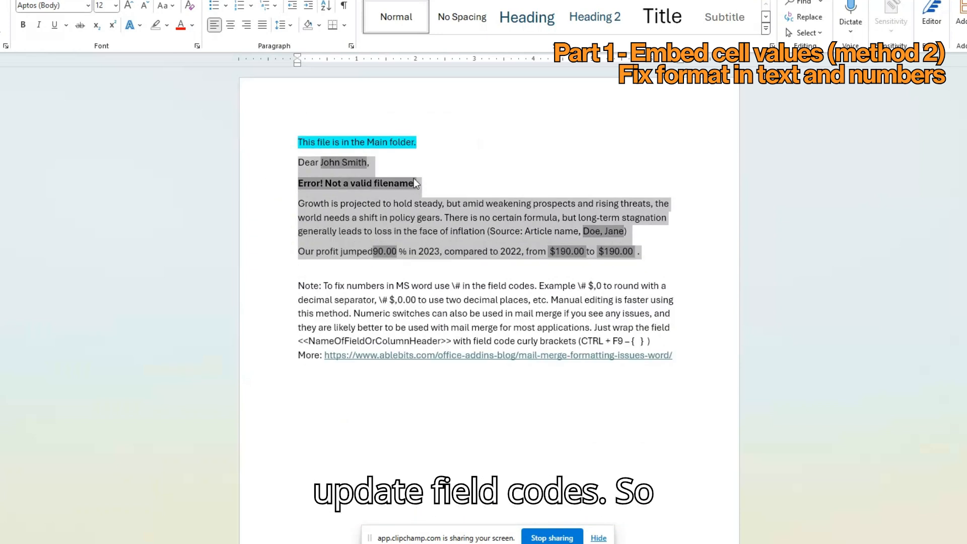
# - Undo the stray "zz" text and the last update of the letter's fields, and update the same selection again
pyautogui.click(449, 171)
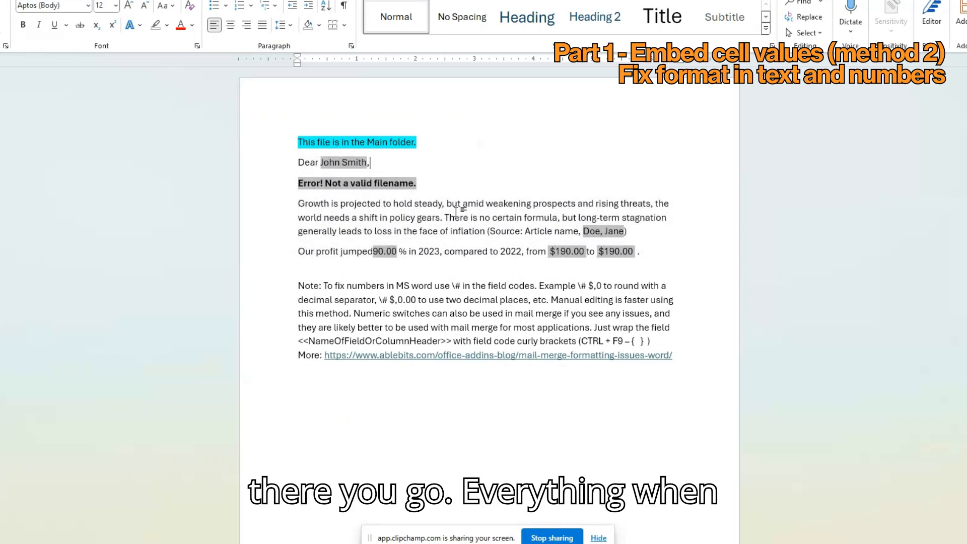
pyautogui.write('zz')
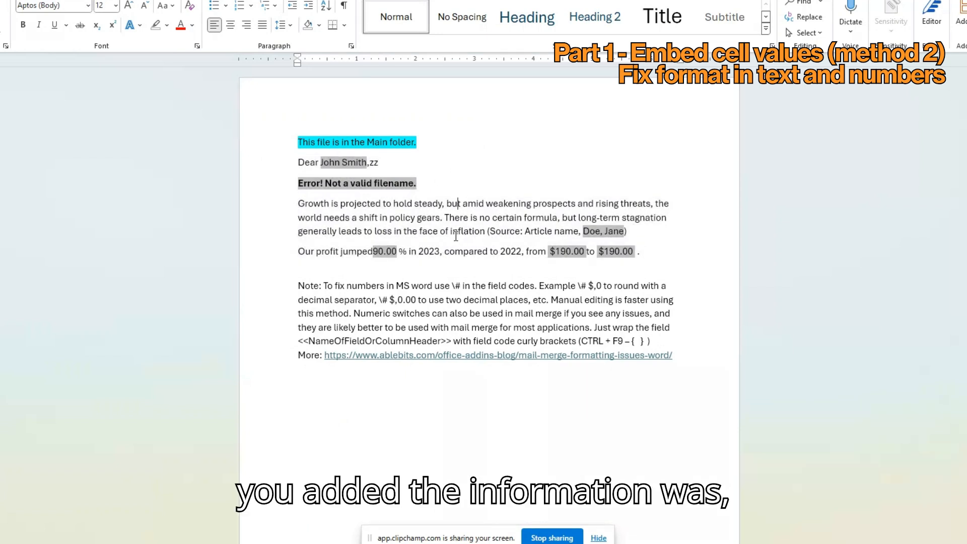
pyautogui.hotkey('ctrl', 'z')
pyautogui.hotkey('ctrl', 'z')
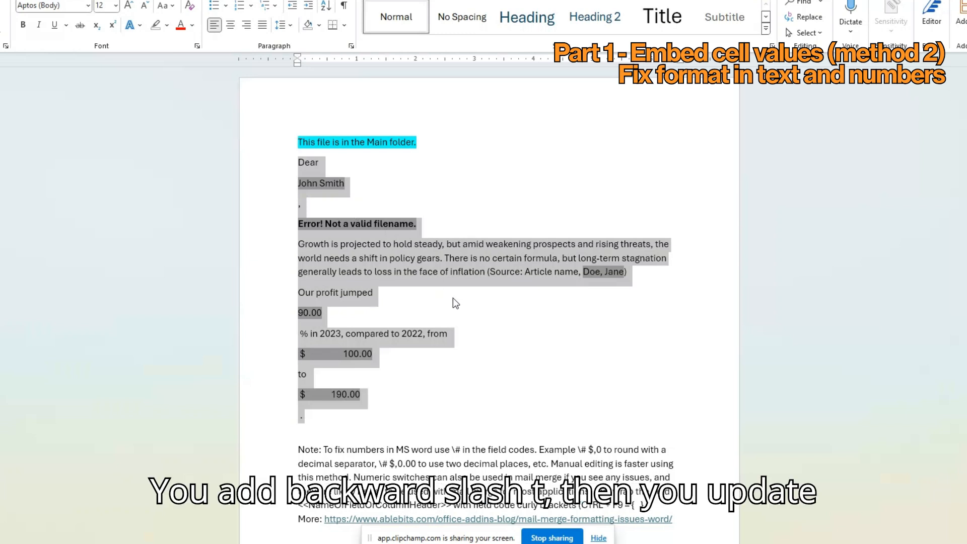
pyautogui.press('F9')
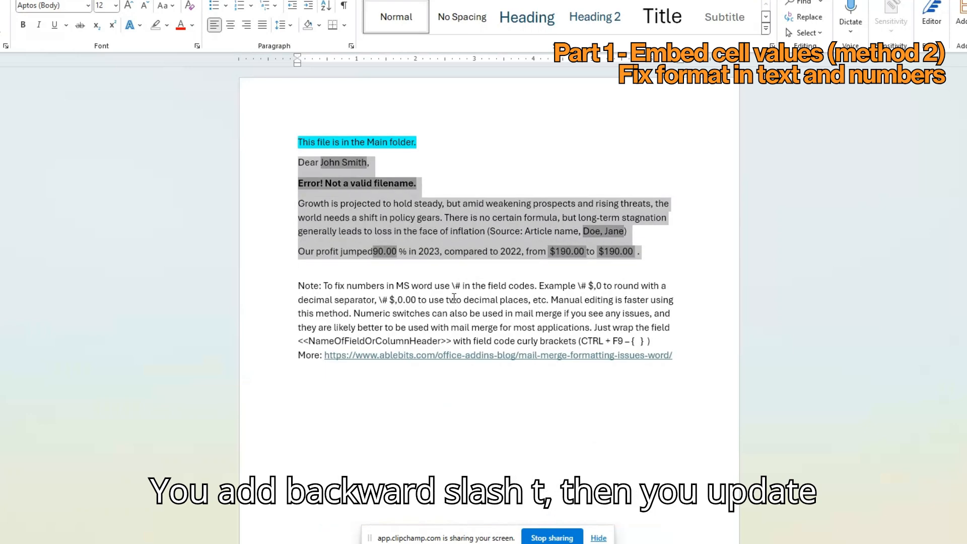
# - Manually remove the decimals from the linked Gain/Loss value after "Our profit jumped"
pyautogui.click(515, 230)
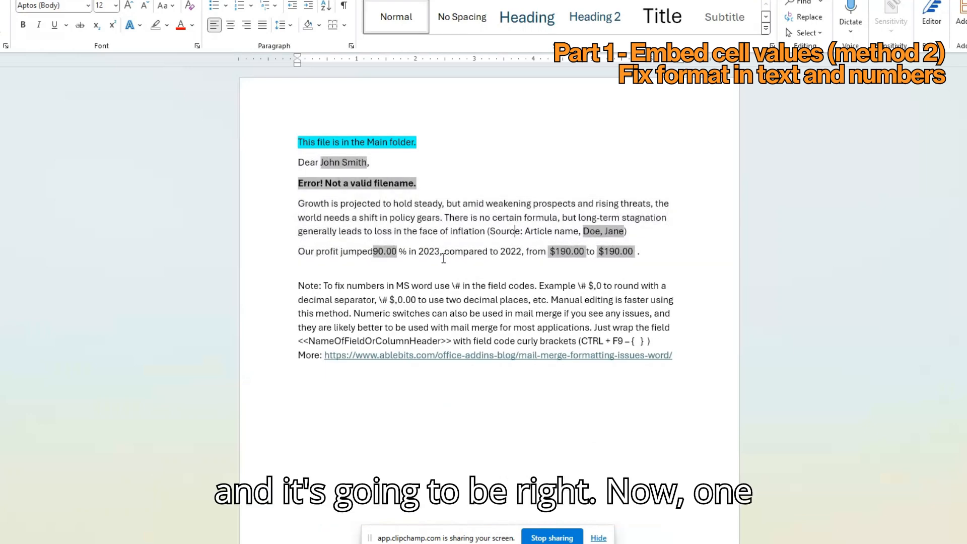
pyautogui.click(395, 252)
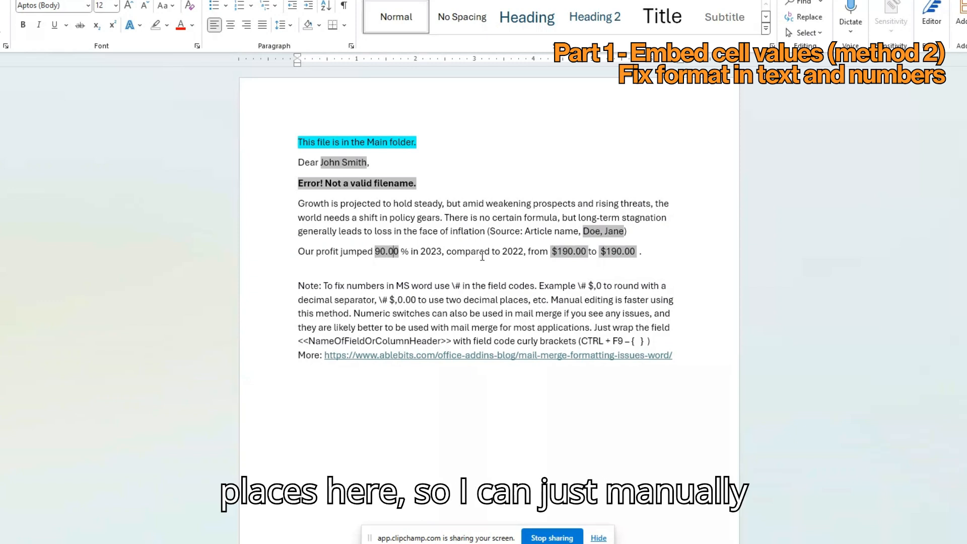
pyautogui.press('Delete')
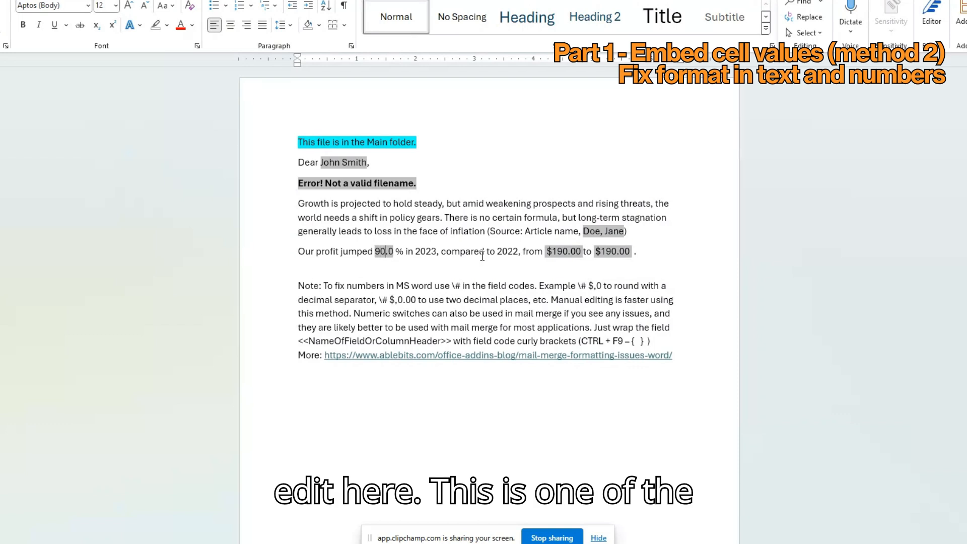
pyautogui.press('BackSpace')
pyautogui.press('BackSpace')
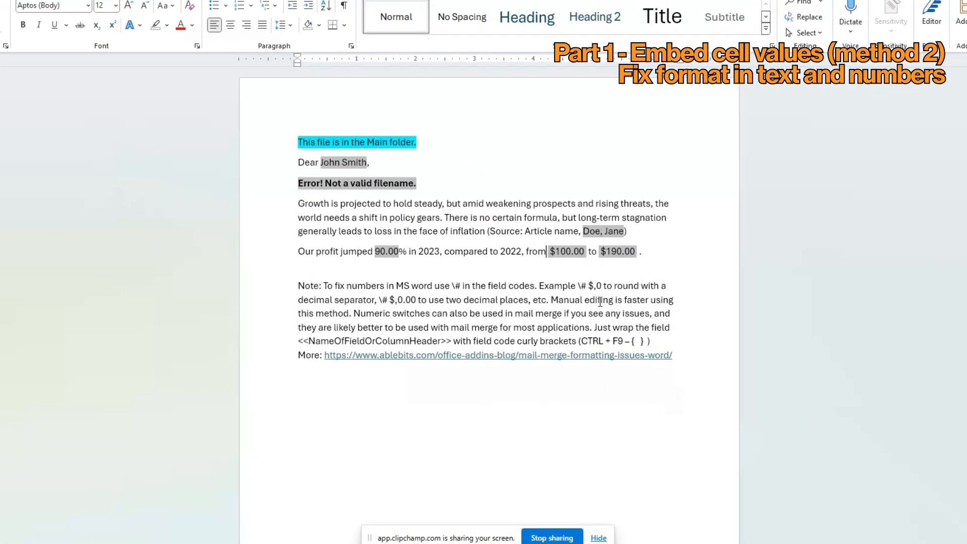
pyautogui.moveTo(301, 286); pyautogui.dragTo(524, 300)
pyautogui.click(524, 299)
pyautogui.click(393, 252)
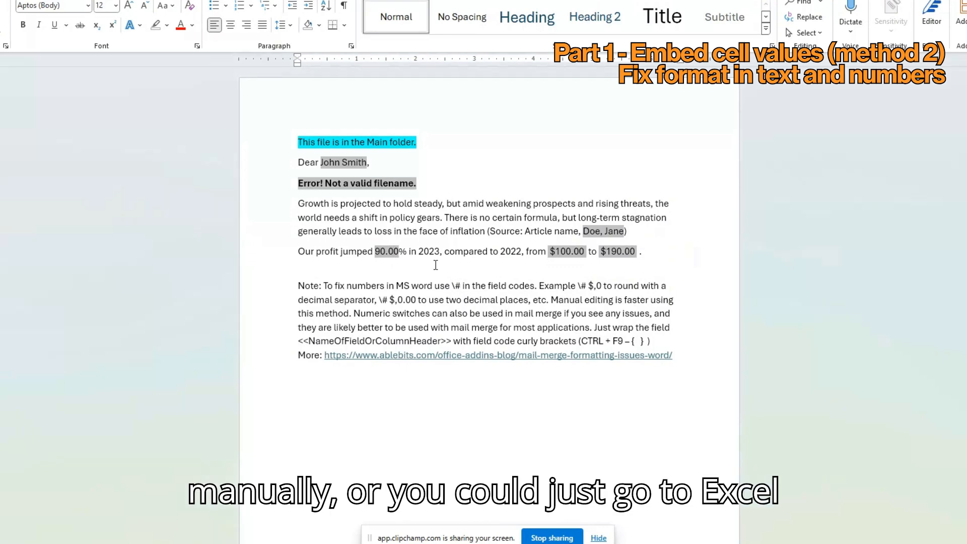
# - In Excel's Balance.xlsx, re-enter 90 as the Sheet2 Gain/Loss value, format it without decimals, and save the workbook
pyautogui.hotkey('alt', 'Tab')
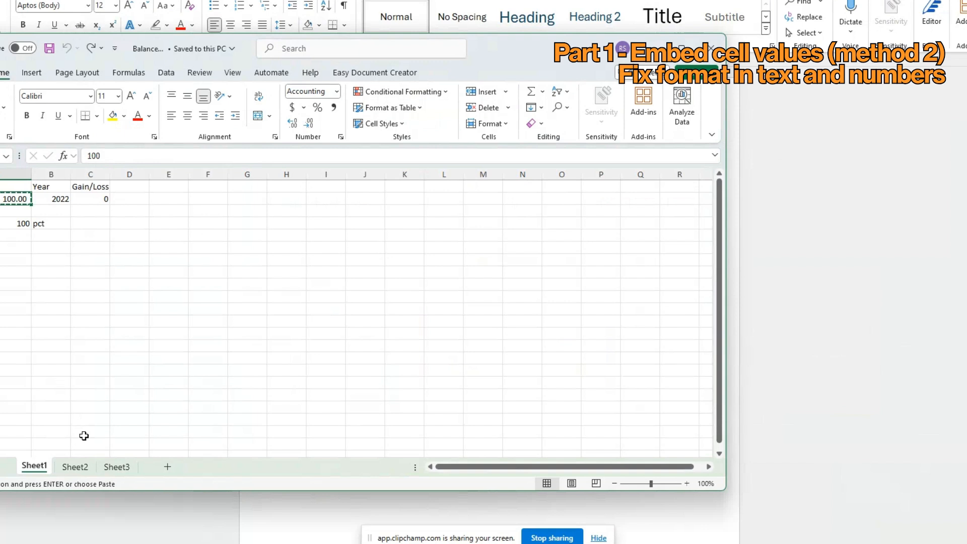
pyautogui.click(76, 466)
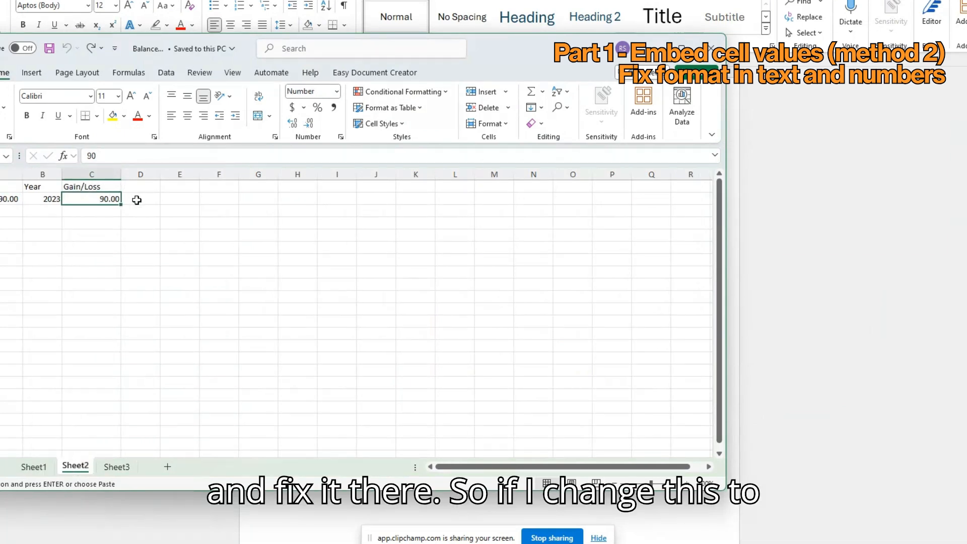
pyautogui.write('90')
pyautogui.press('Return')
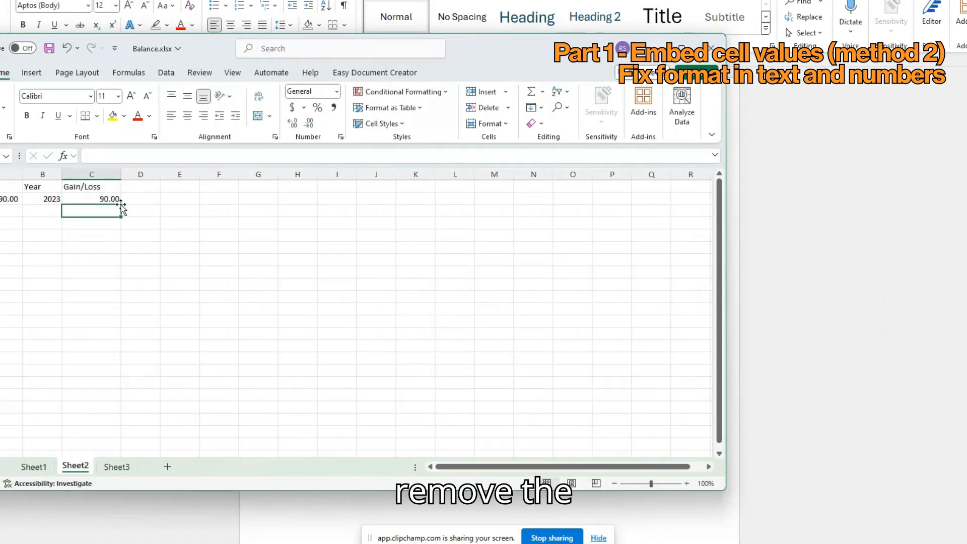
pyautogui.click(105, 199)
pyautogui.click(292, 124)
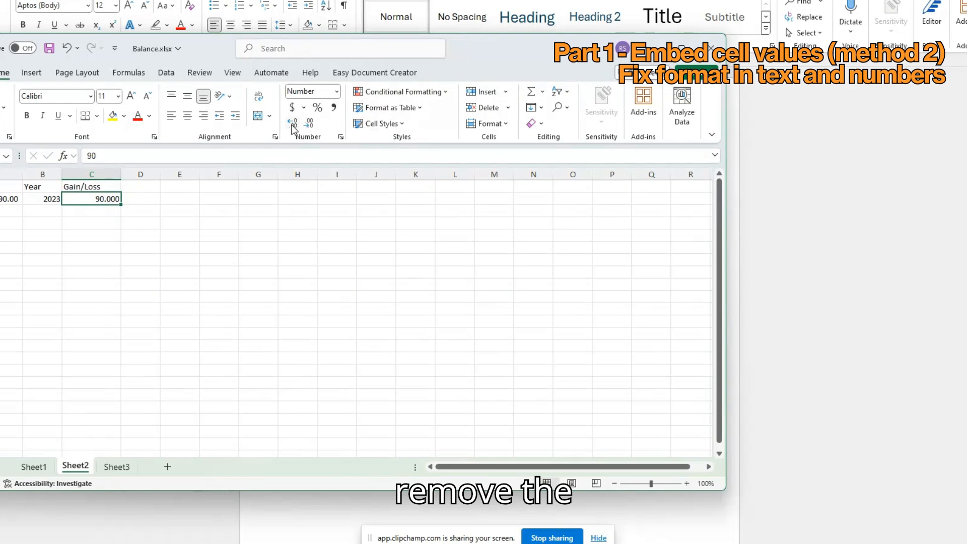
pyautogui.click(308, 123)
pyautogui.click(309, 123)
pyautogui.click(309, 123)
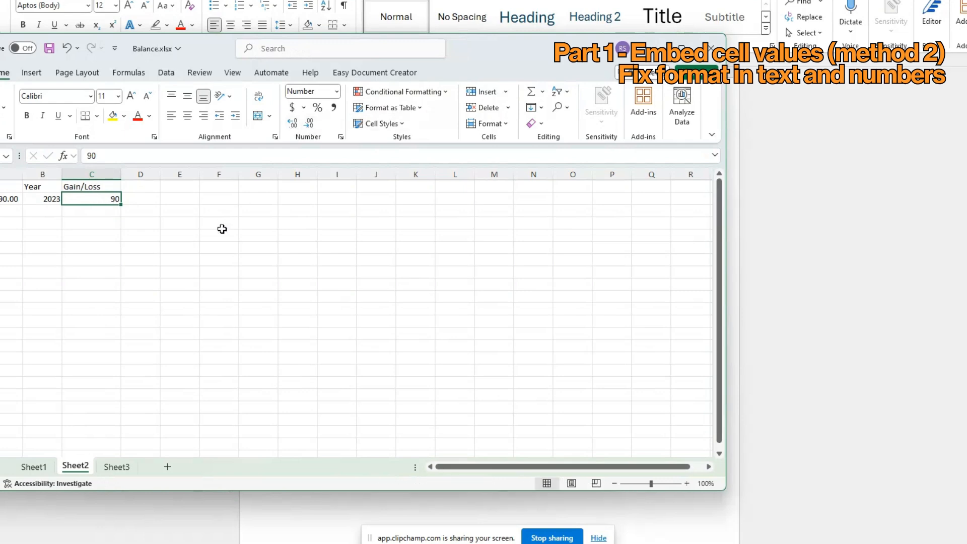
pyautogui.hotkey('ctrl', 's')
pyautogui.hotkey('alt', 'Tab')
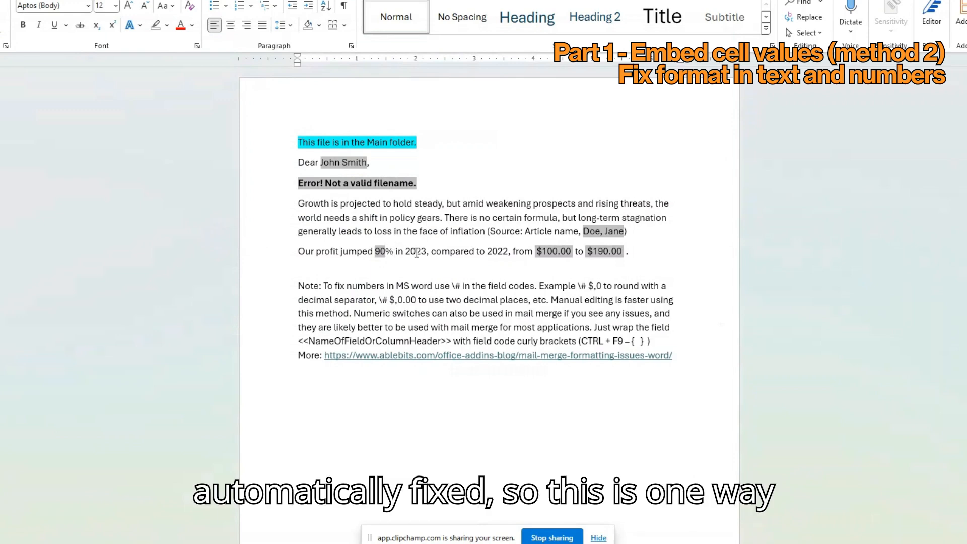
# - In Excel, format the Sheet2 Gain/Loss value of Balance.xlsx with two decimal places and save the workbook
pyautogui.hotkey('alt', 'Tab')
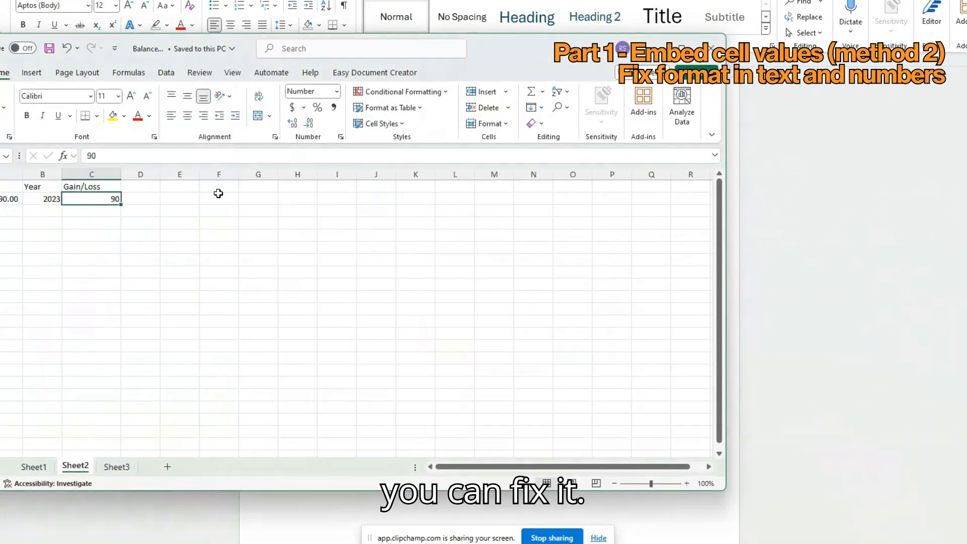
pyautogui.click(292, 125)
pyautogui.click(290, 129)
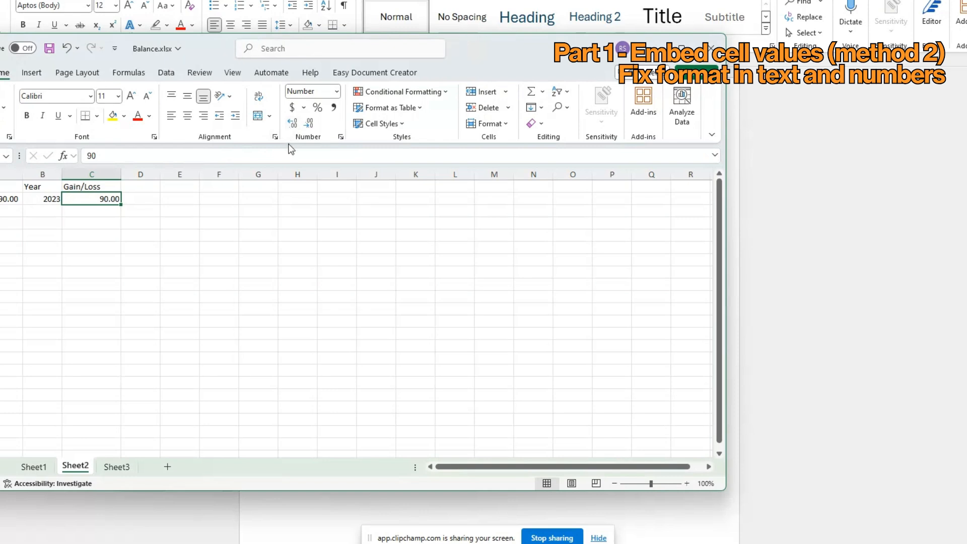
pyautogui.hotkey('ctrl', 's')
pyautogui.hotkey('alt', 'Tab')
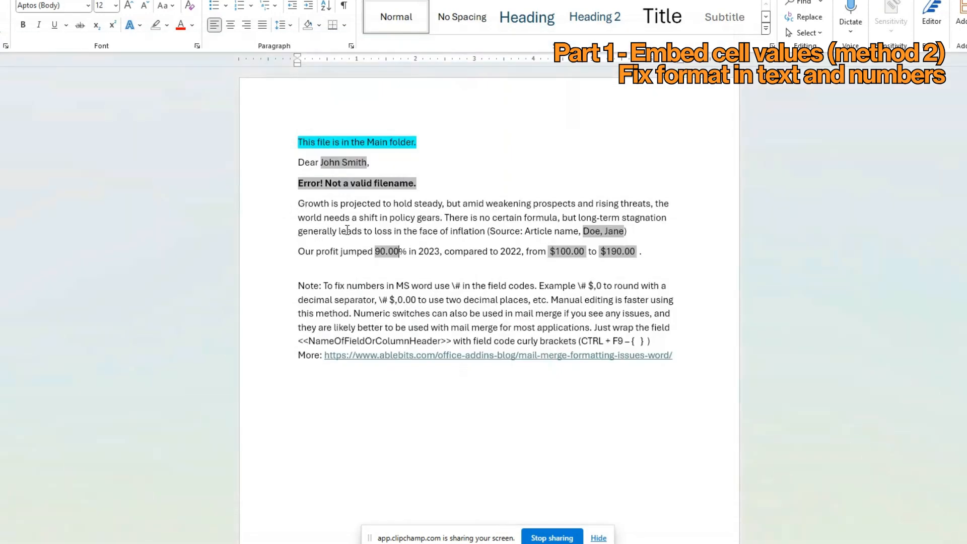
# - Delete the decimal point from the displayed percentage after "Our profit jumped", and undo the deletion
pyautogui.click(386, 252)
pyautogui.press('Delete')
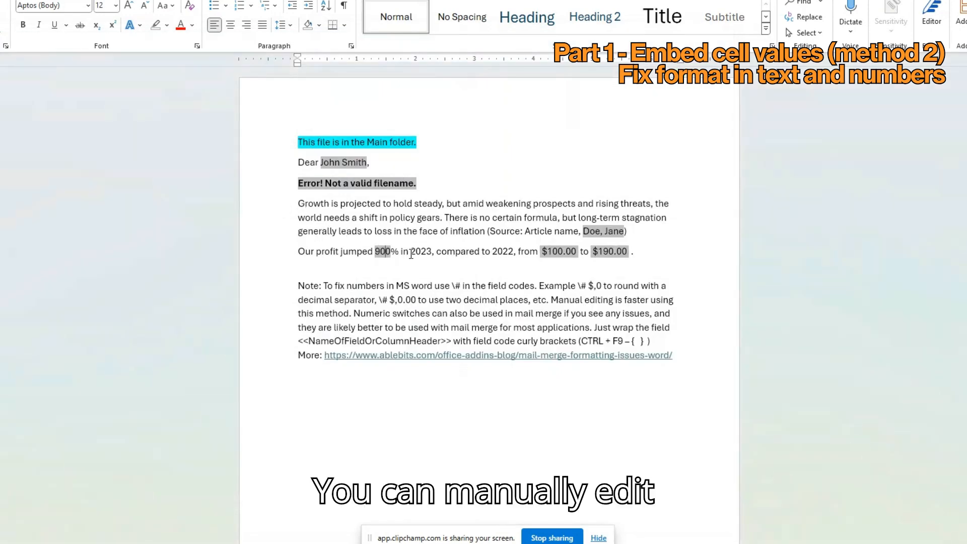
pyautogui.hotkey('ctrl', 'z')
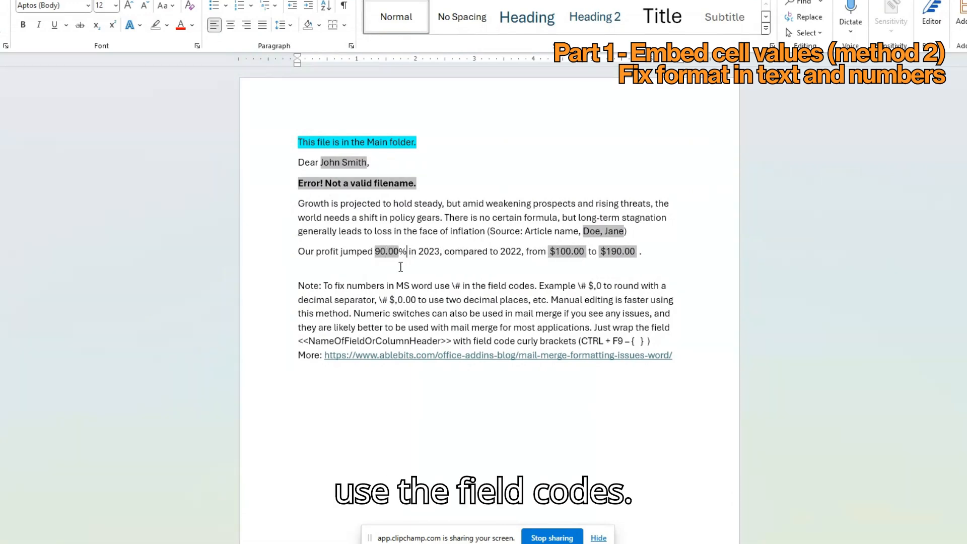
# - Add the numeric switch \# $0 before \* MERGEFORMAT in the Sheet2!R2C3 link's field code, and update that field
pyautogui.hotkey('alt', 'F9')
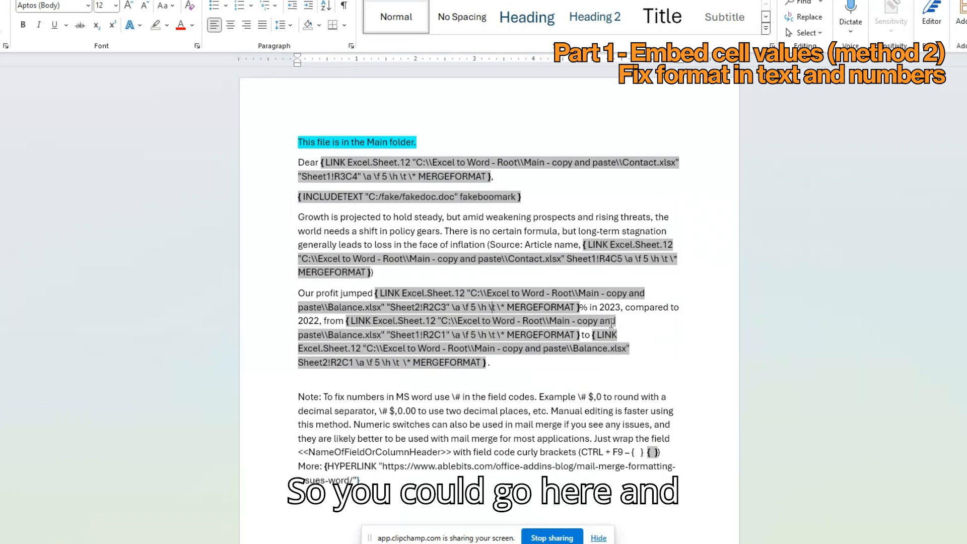
pyautogui.write('\\')
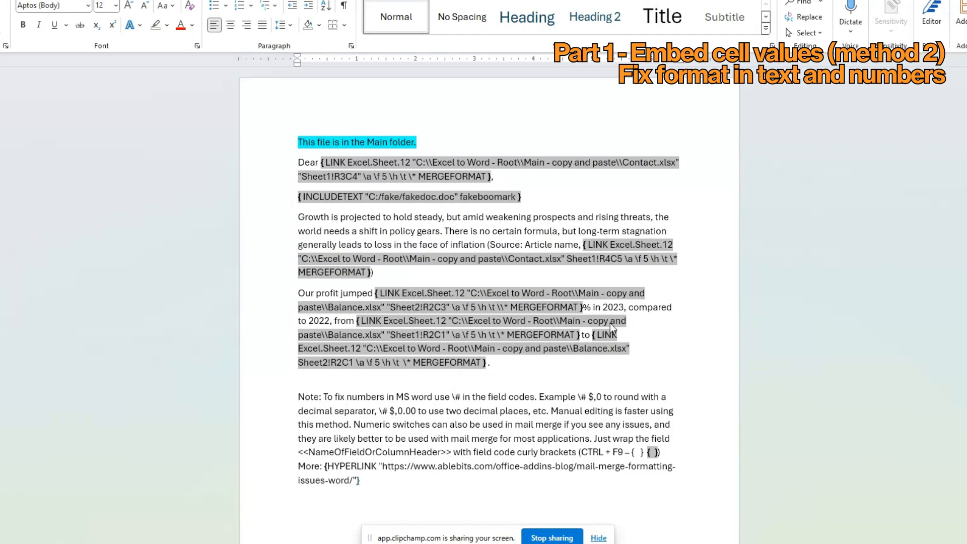
pyautogui.write('#')
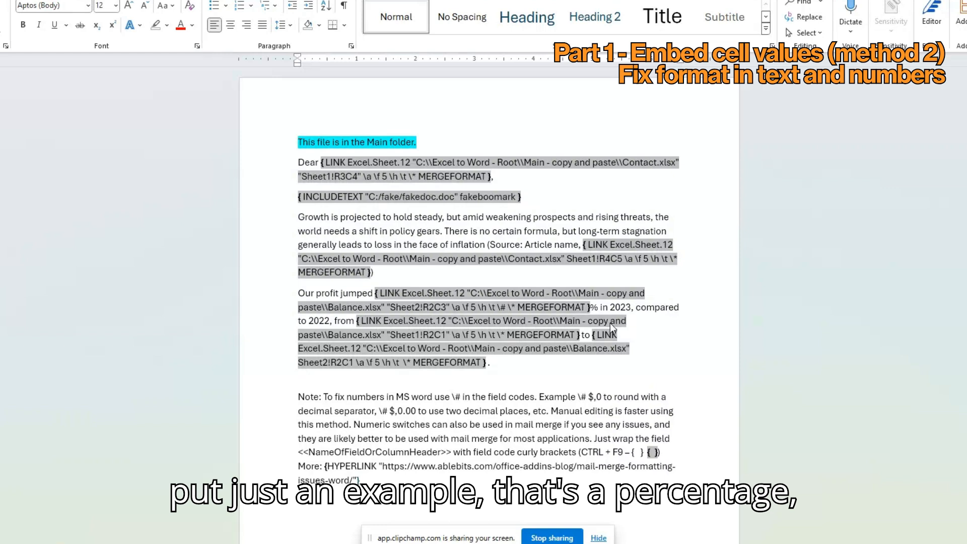
pyautogui.write(' $')
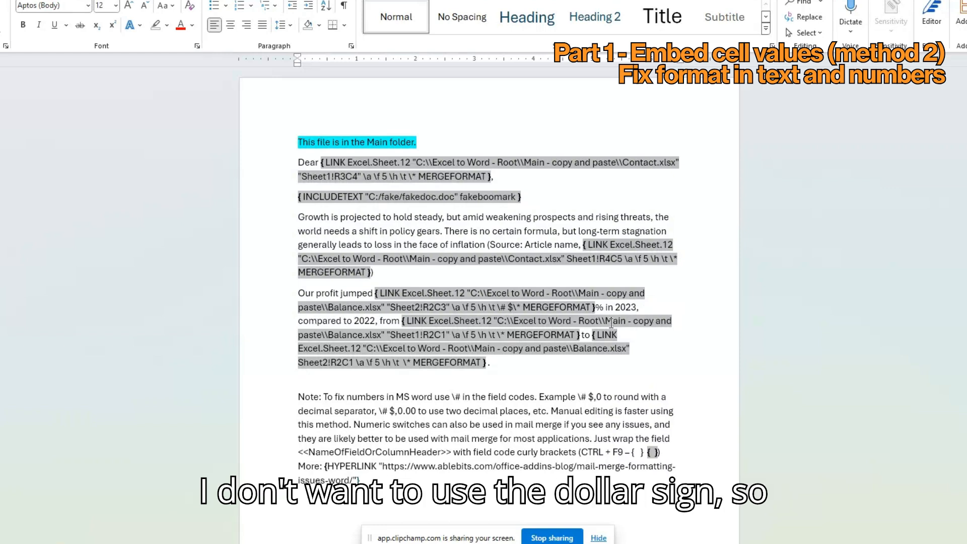
pyautogui.write('0')
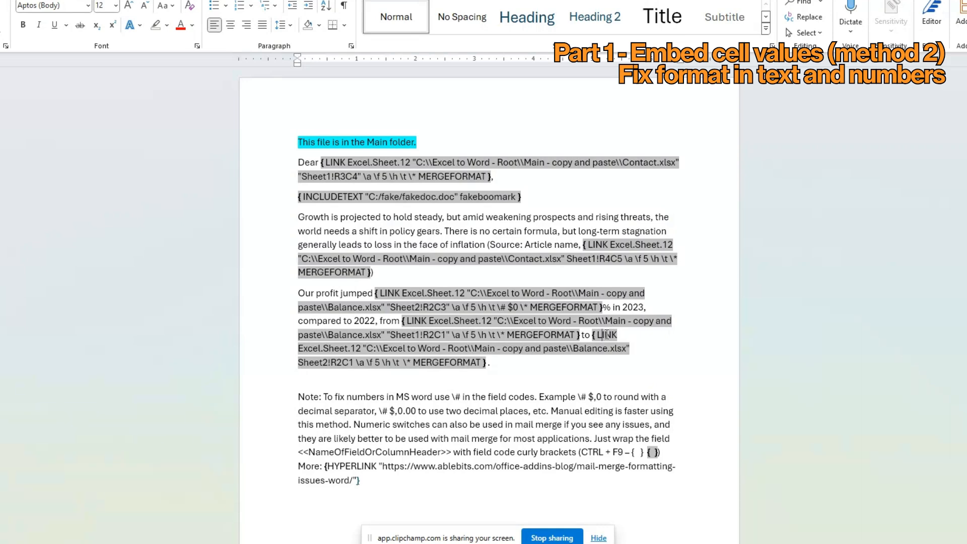
pyautogui.hotkey('alt', 'F9')
pyautogui.moveTo(366, 236)
pyautogui.mouseDown()
pyautogui.moveTo(407, 250)
pyautogui.moveTo(368, 249)
pyautogui.mouseUp()
pyautogui.click(409, 251)
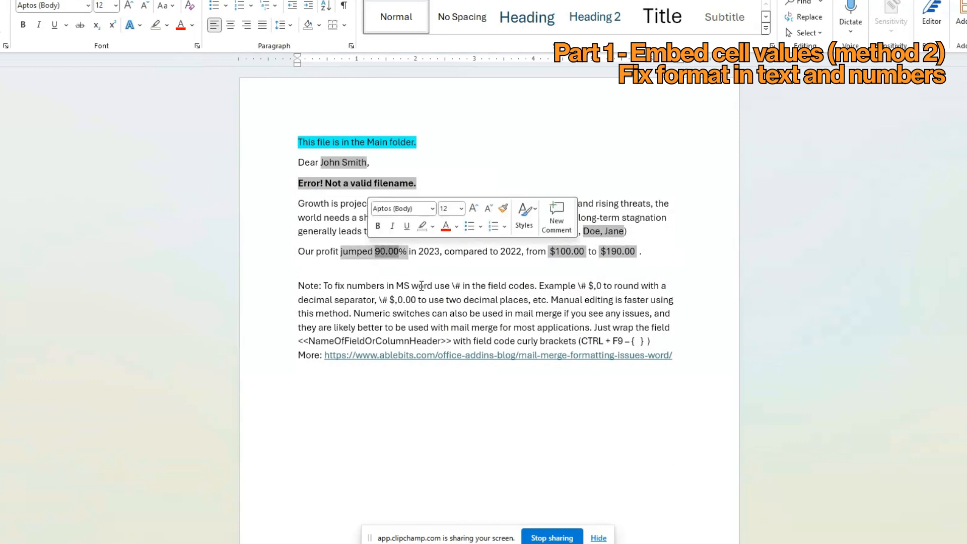
pyautogui.press('F9')
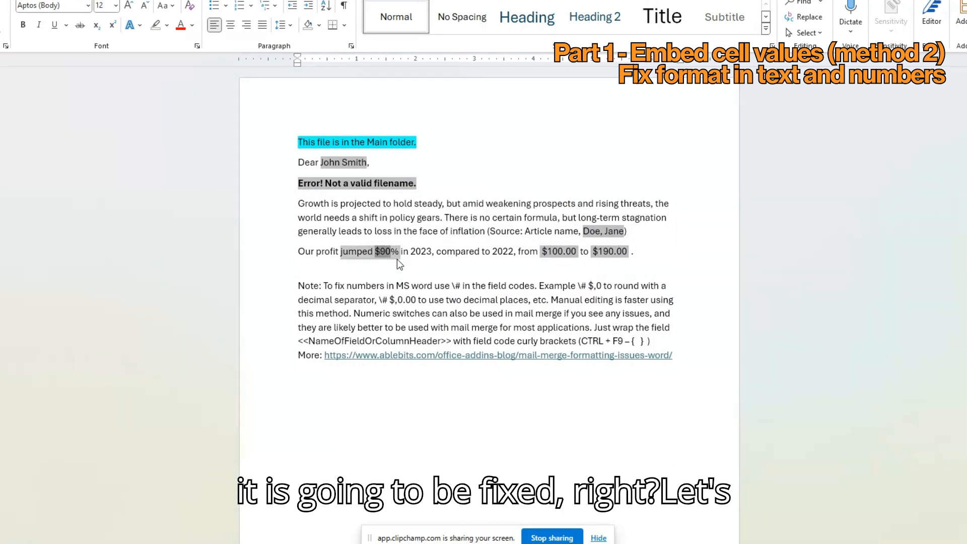
# - Change the numeric switch in the Sheet2!R2C3 field code to \# 0.000 without the dollar sign, and update that field
pyautogui.hotkey('alt', 'F9')
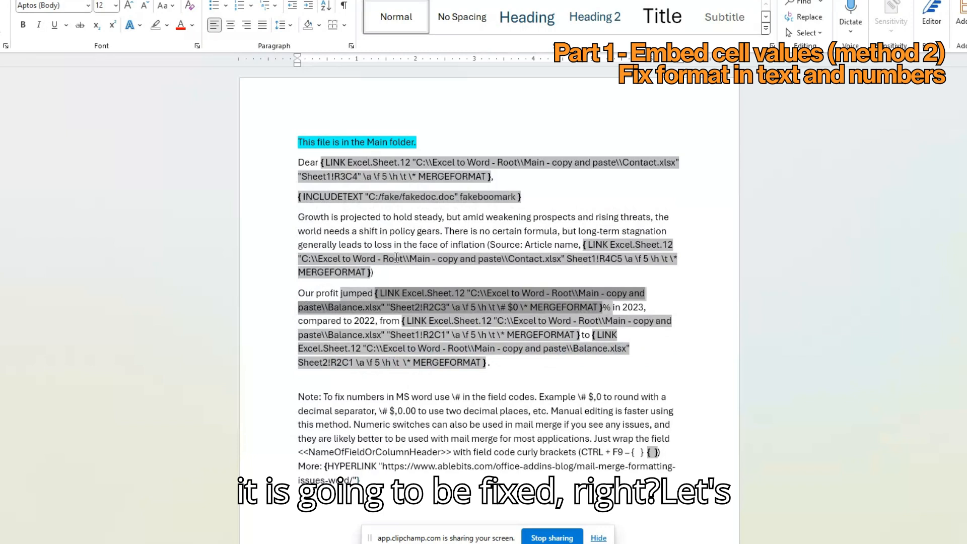
pyautogui.click(503, 307)
pyautogui.write('#')
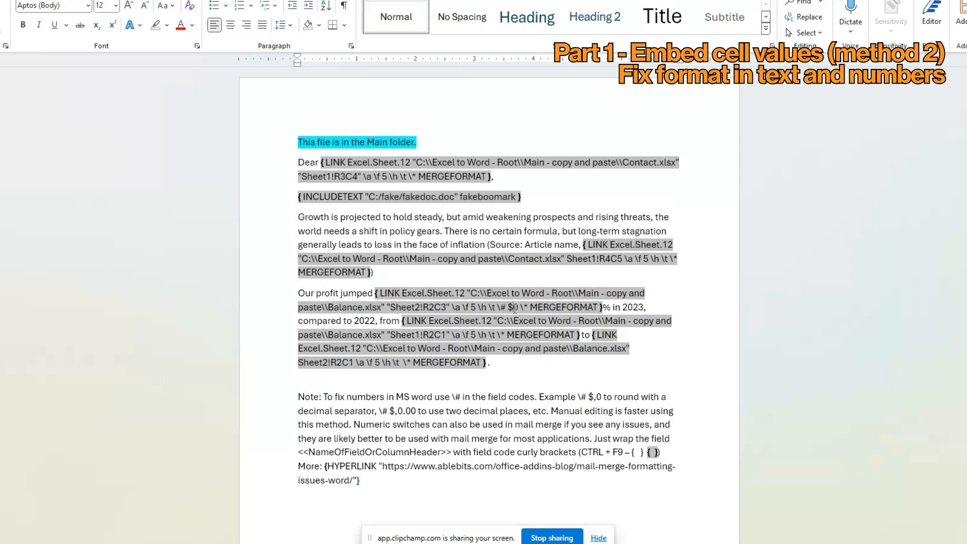
pyautogui.press('BackSpace')
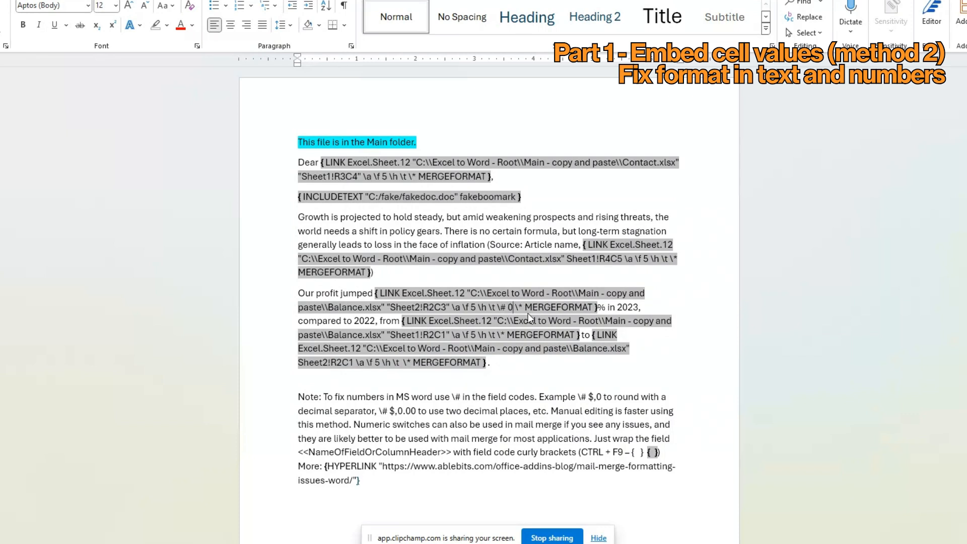
pyautogui.write('.')
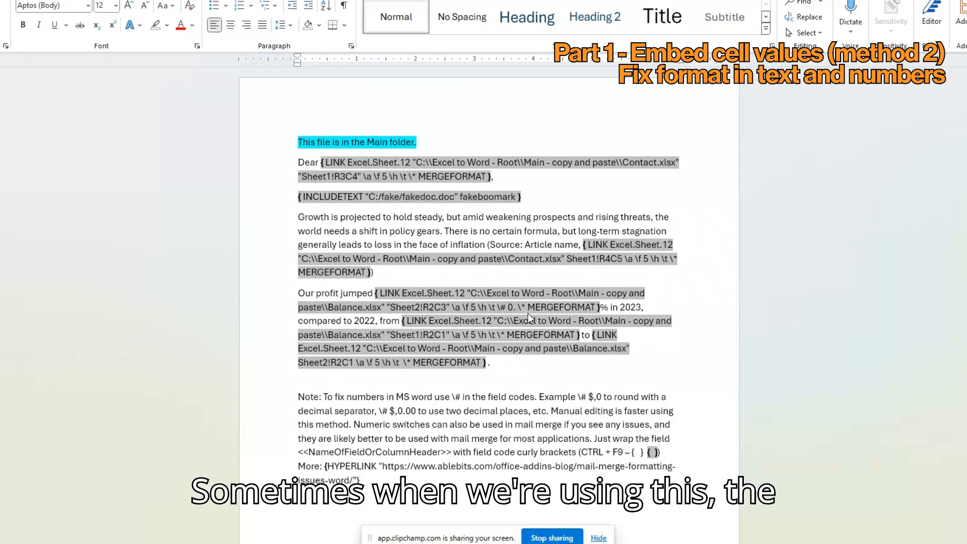
pyautogui.write('000')
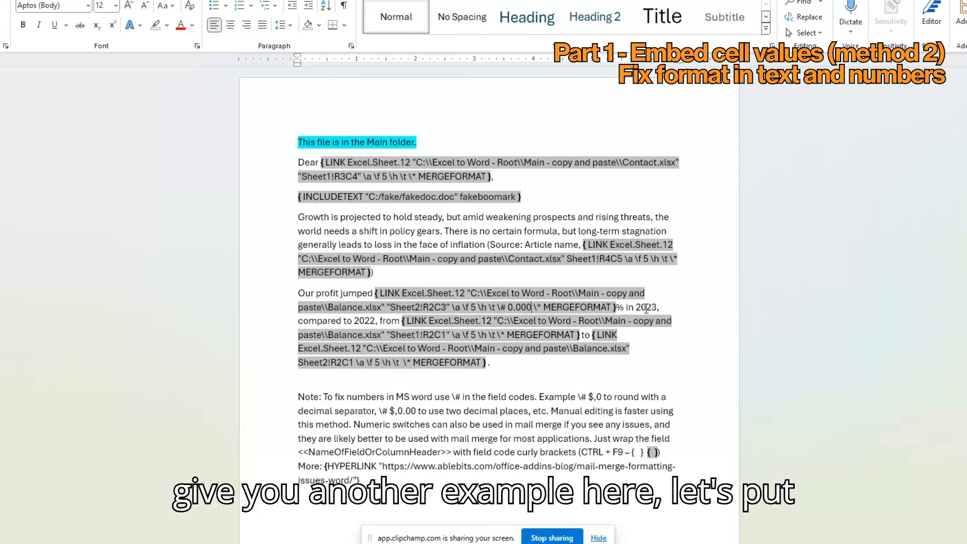
pyautogui.hotkey('alt', 'F9')
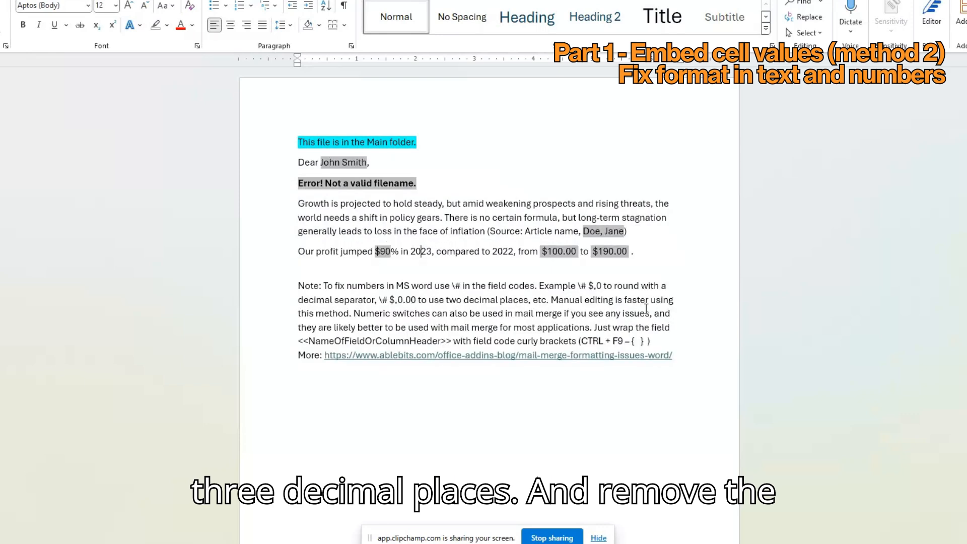
pyautogui.moveTo(372, 252); pyautogui.dragTo(399, 257)
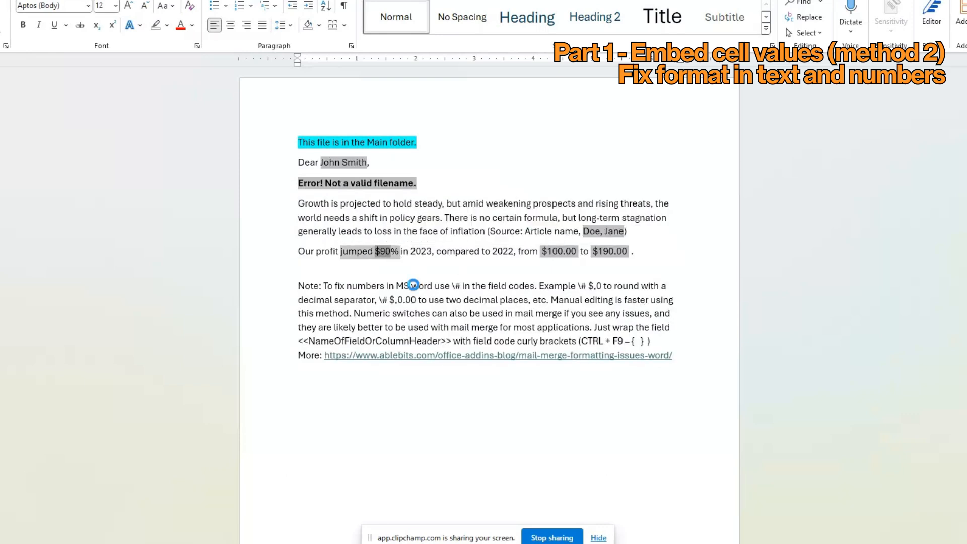
pyautogui.press('F9')
pyautogui.click(422, 268)
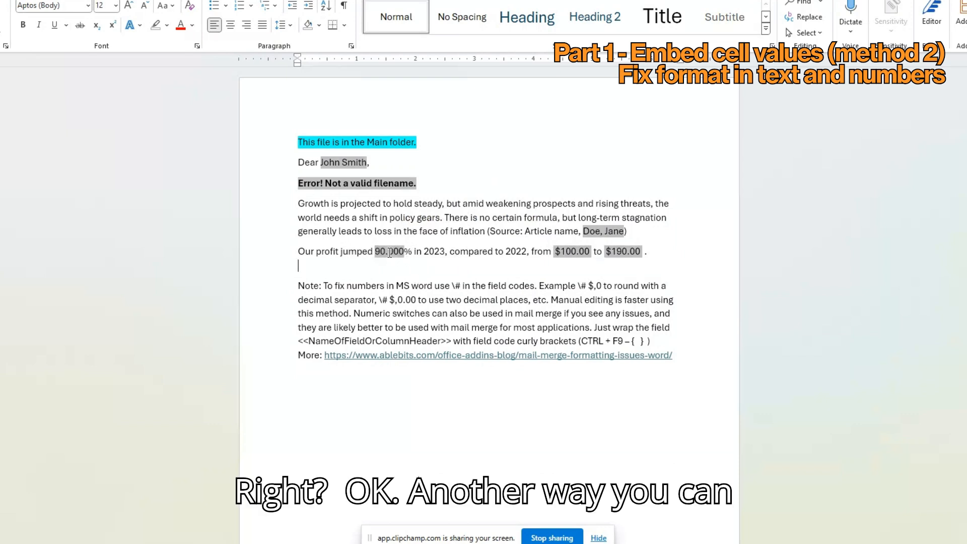
# - Shorten the numeric switch in the Sheet2!R2C3 field code to \# 0, and display the field results again
pyautogui.hotkey('alt', 'F9')
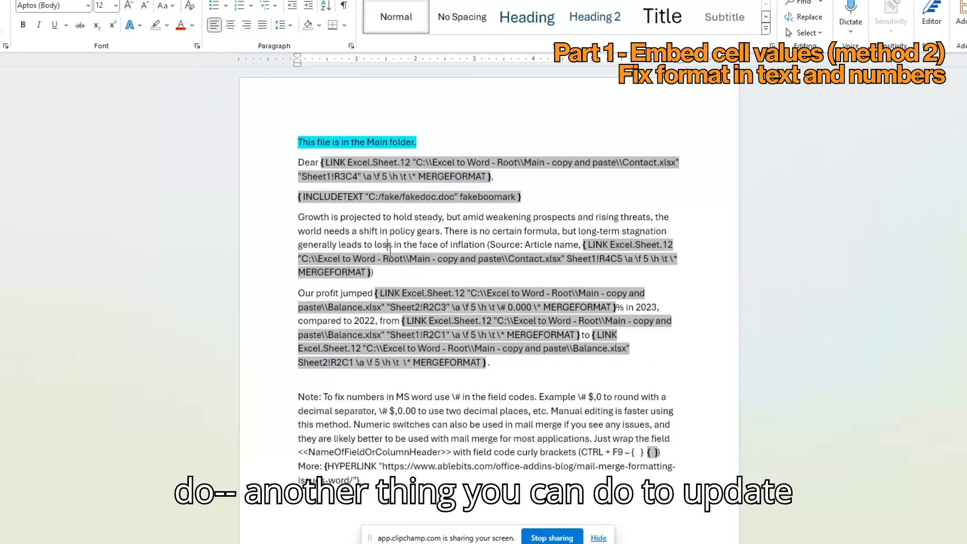
pyautogui.click(515, 307)
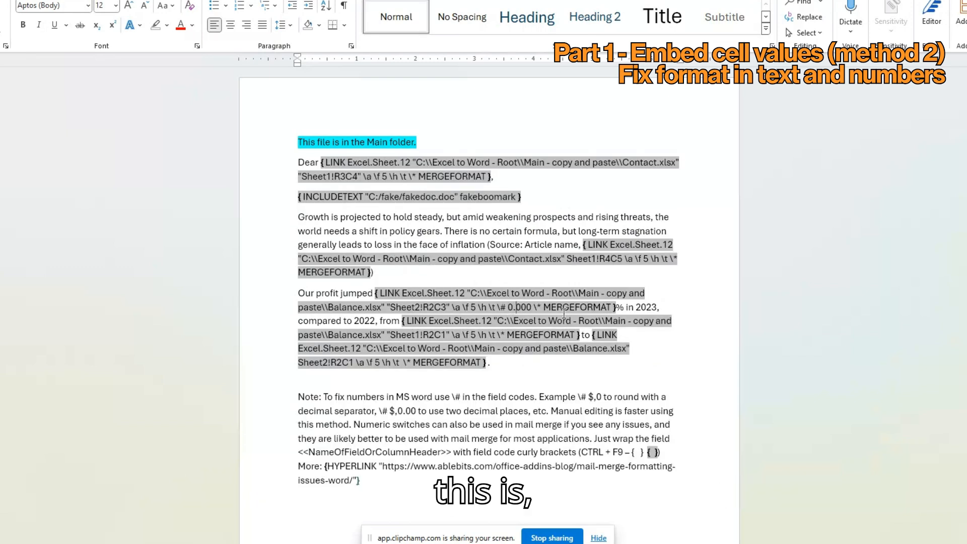
pyautogui.press('BackSpace')
pyautogui.press('BackSpace')
pyautogui.press('BackSpace')
pyautogui.press('BackSpace')
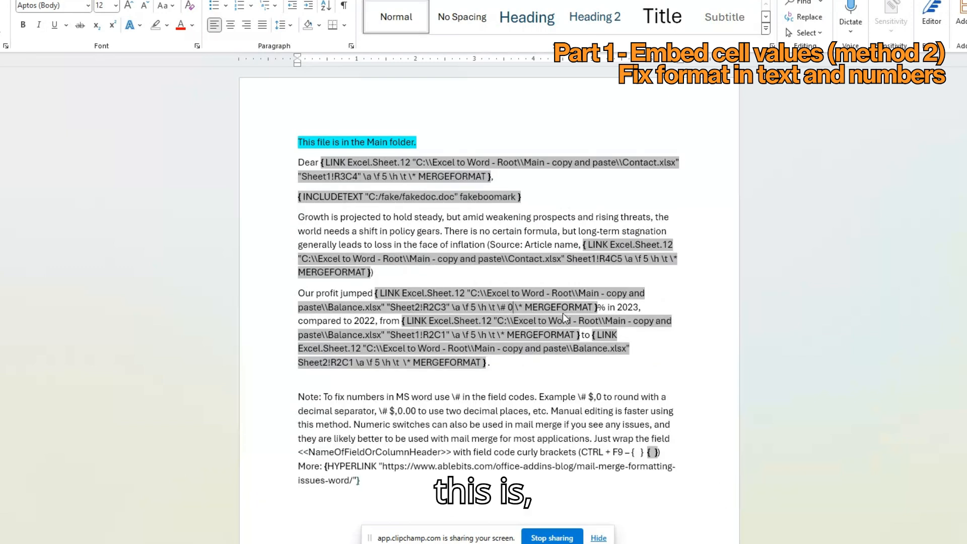
pyautogui.click(527, 364)
pyautogui.hotkey('alt', 'F9')
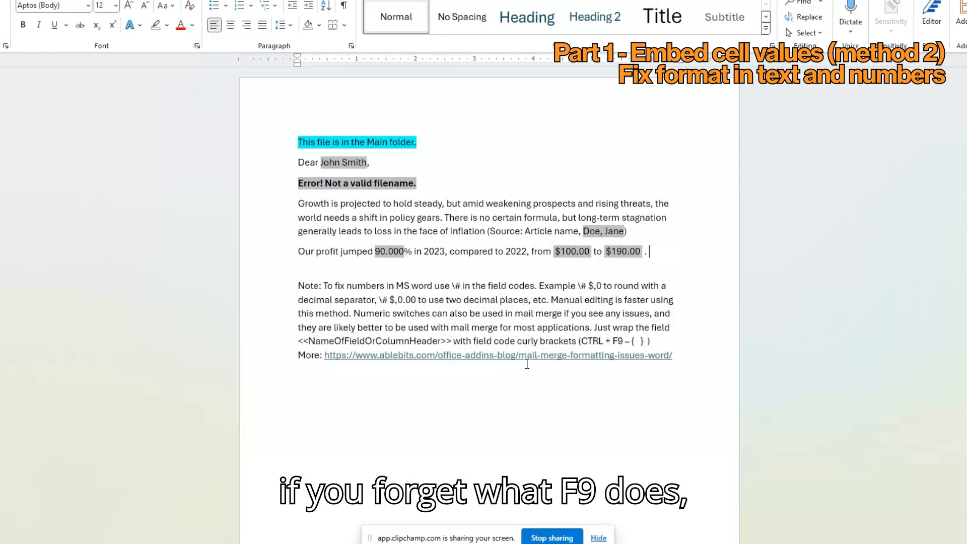
# - Show the document's field codes to examine the INCLUDETEXT code behind the error line, and display the field results again
pyautogui.moveTo(669, 261); pyautogui.dragTo(298, 252)
pyautogui.click(354, 184)
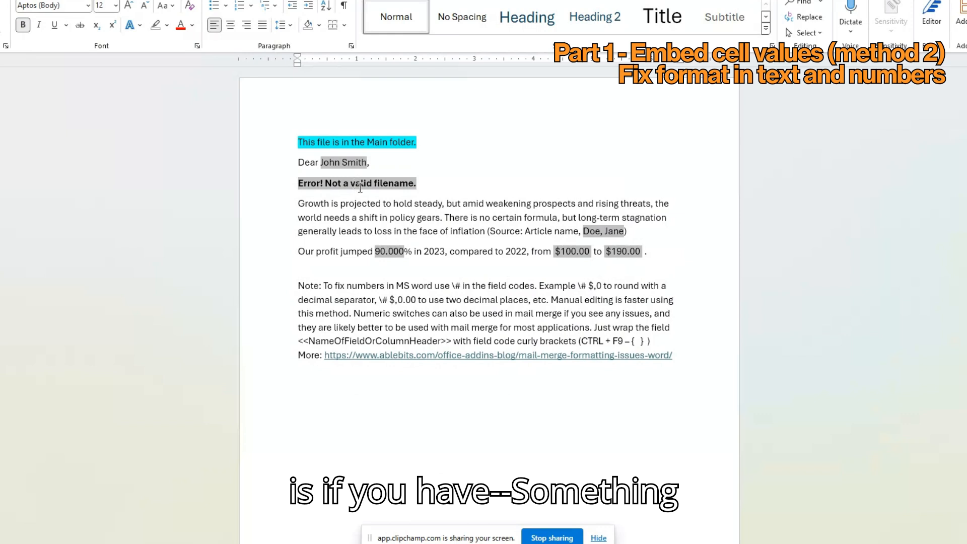
pyautogui.hotkey('alt', 'F9')
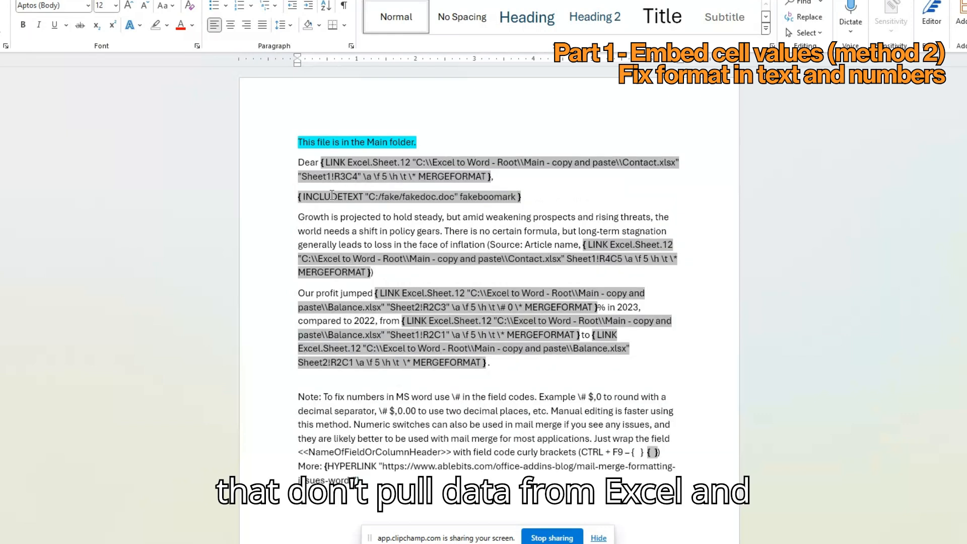
pyautogui.click(551, 197)
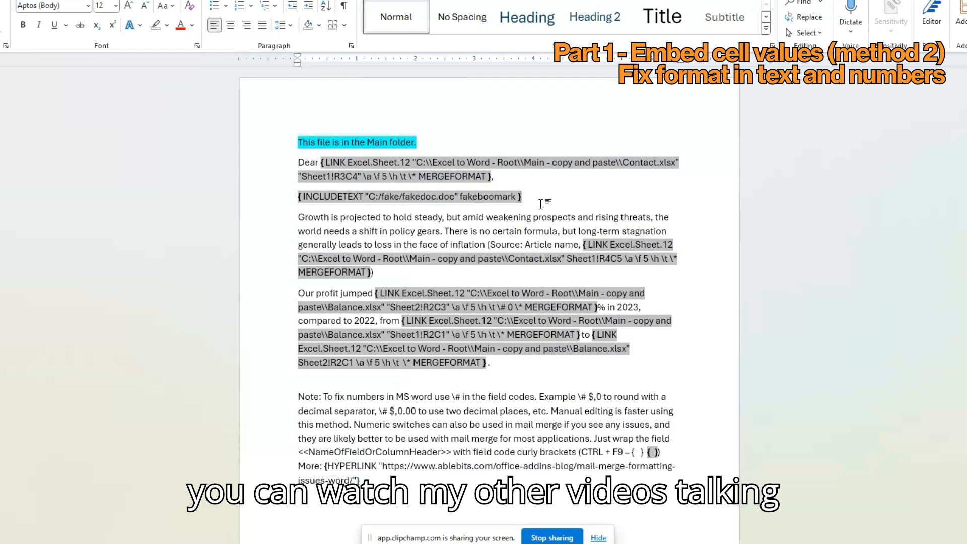
pyautogui.hotkey('alt', 'F9')
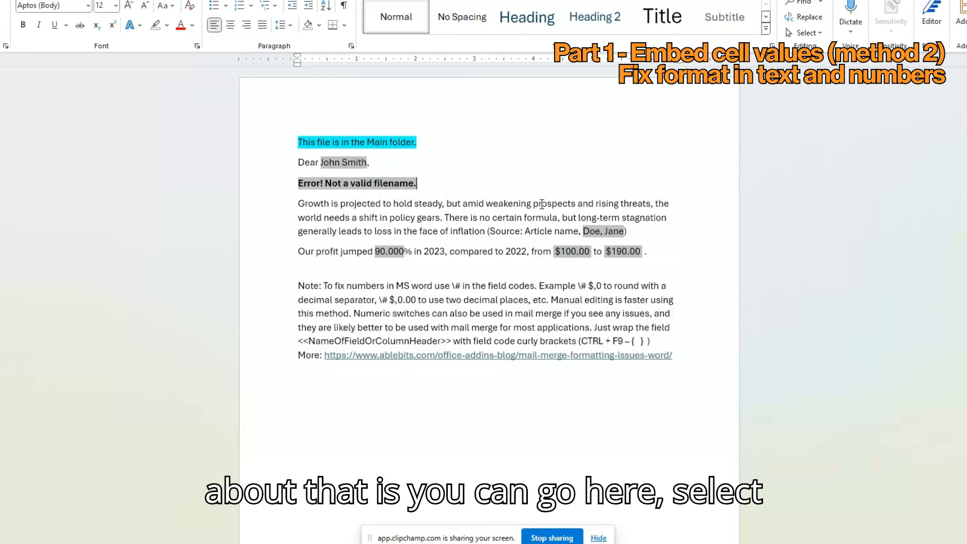
# - Update all fields from the greeting line through the profit sentence so the pending \# 0 switch is applied
pyautogui.moveTo(678, 262); pyautogui.dragTo(299, 142)
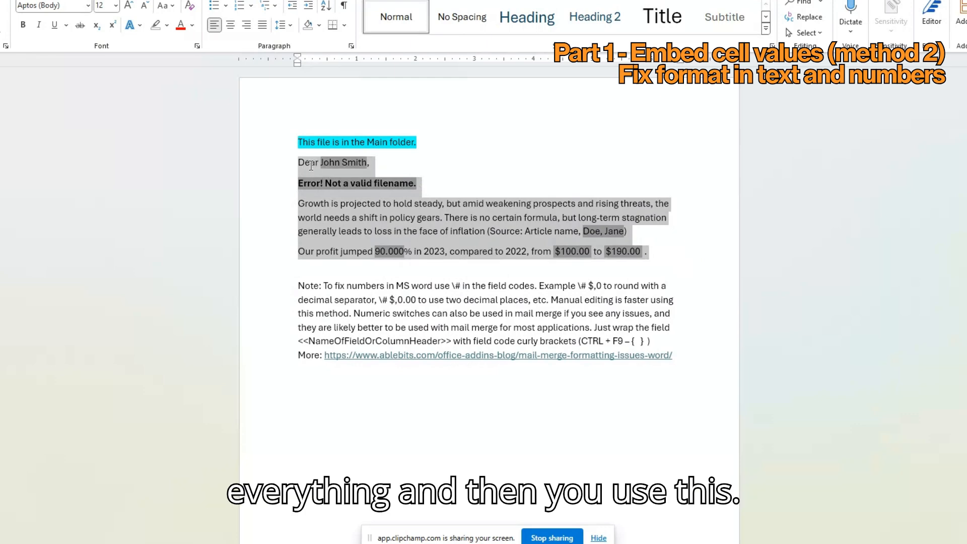
pyautogui.rightClick(334, 184)
pyautogui.click(502, 196)
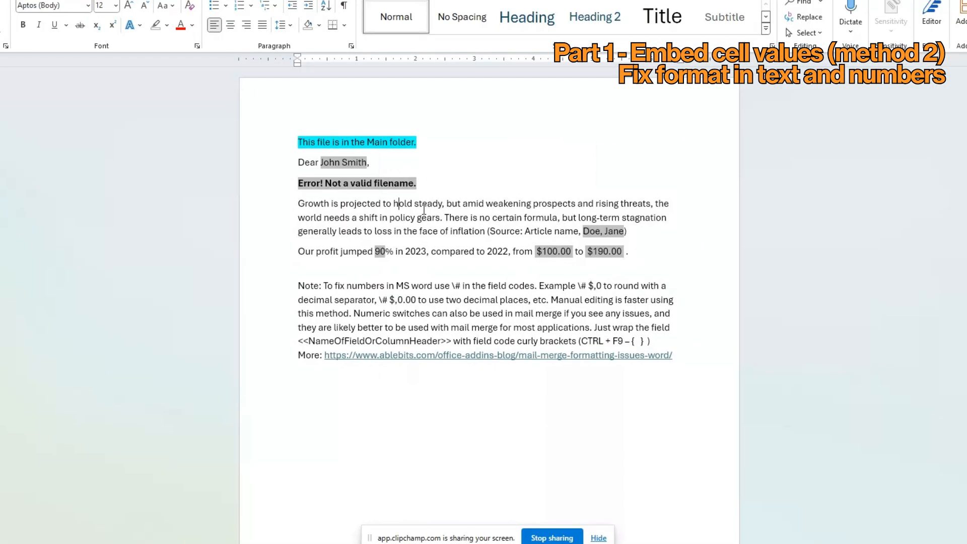
pyautogui.click(458, 197)
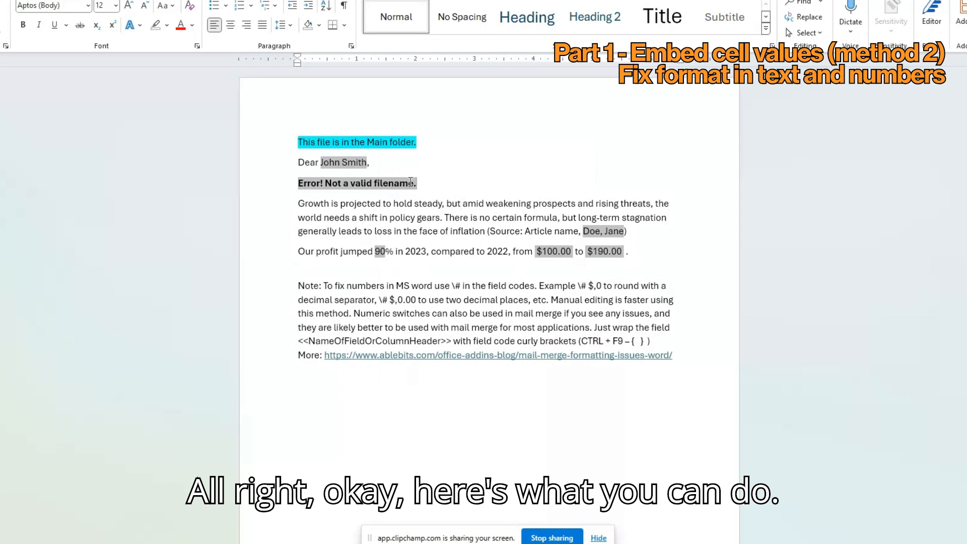
# - Move the bold INCLUDETEXT error field above the "Dear" line, leaving no blank line between them
pyautogui.moveTo(411, 183); pyautogui.dragTo(299, 185)
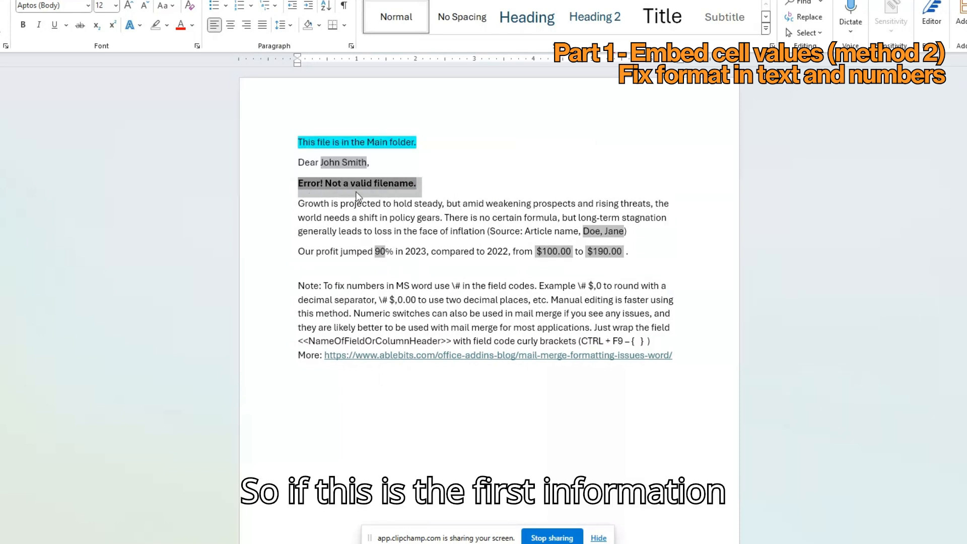
pyautogui.press('Delete')
pyautogui.click(436, 147)
pyautogui.hotkey('ctrl', 'z')
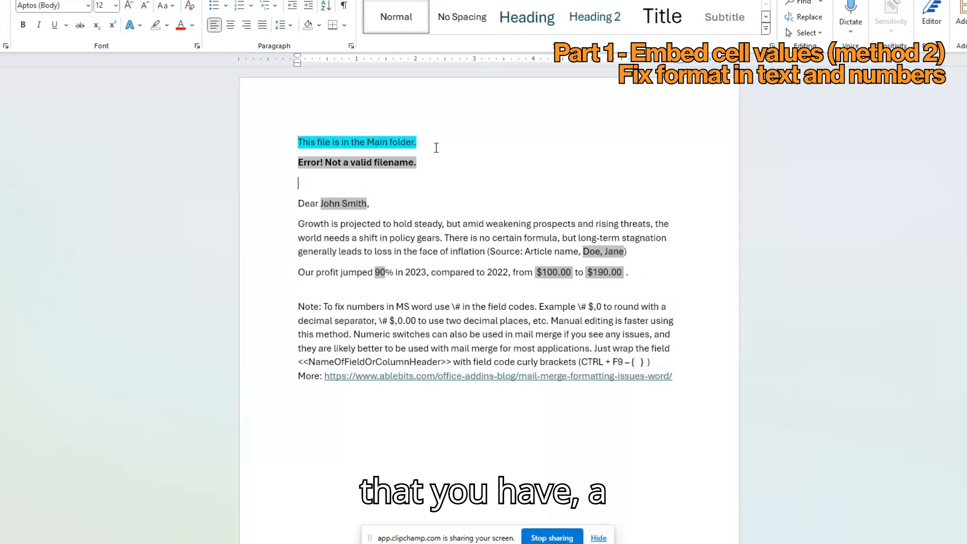
pyautogui.click(388, 162)
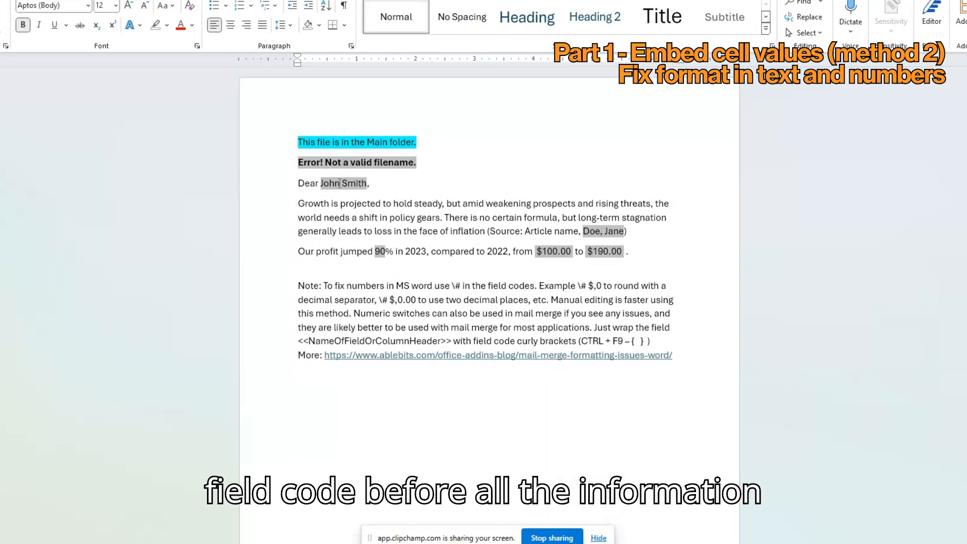
# - Update all fields at once from the INCLUDETEXT error line through the profit sentence
pyautogui.moveTo(630, 253); pyautogui.dragTo(281, 166)
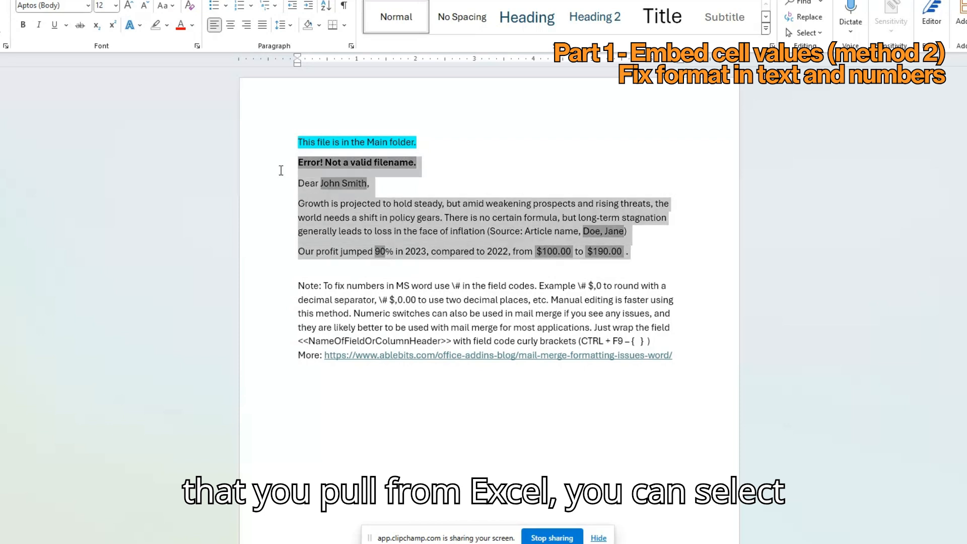
pyautogui.rightClick(328, 165)
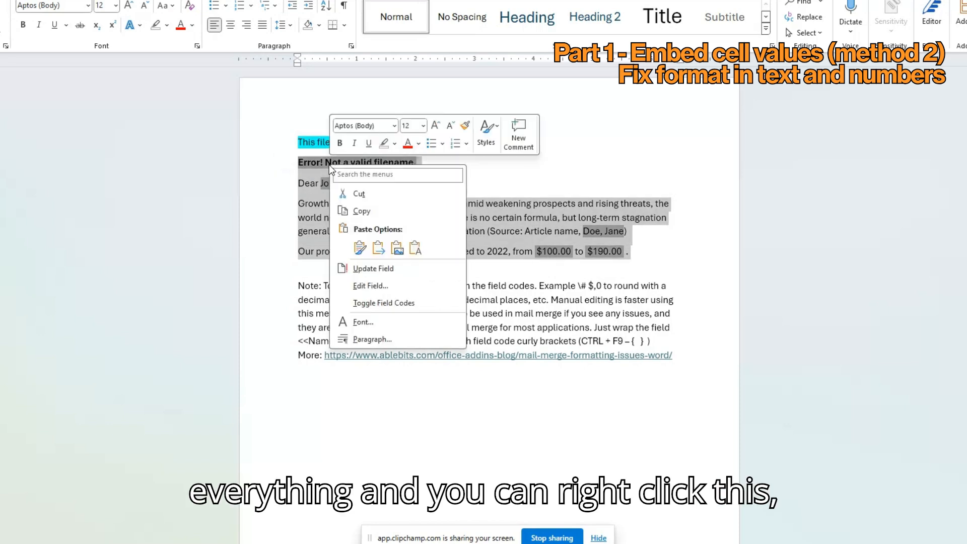
pyautogui.click(373, 269)
# - Insert the stray letters "sssssss" into the profit percentage, and update all fields from the error line through that sentence
pyautogui.click(380, 251)
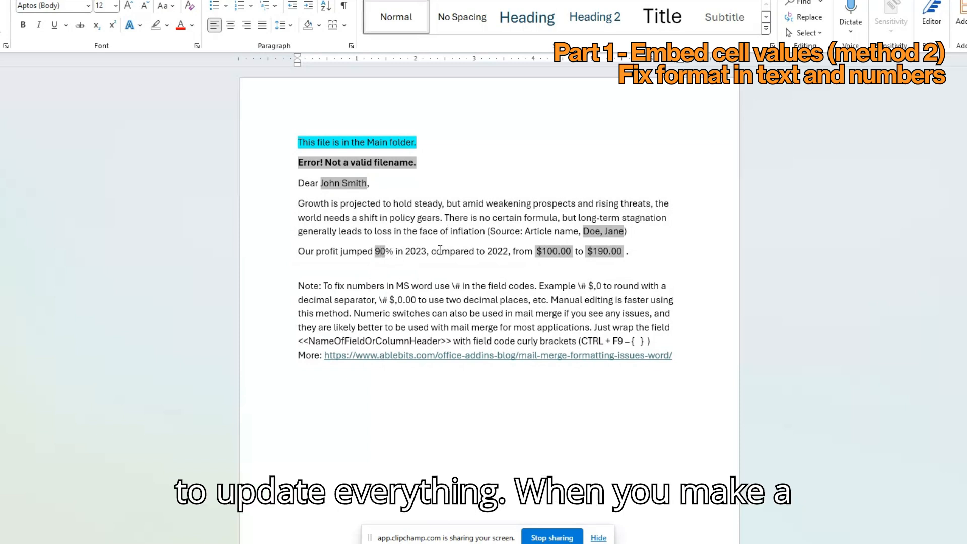
pyautogui.write('sssssss')
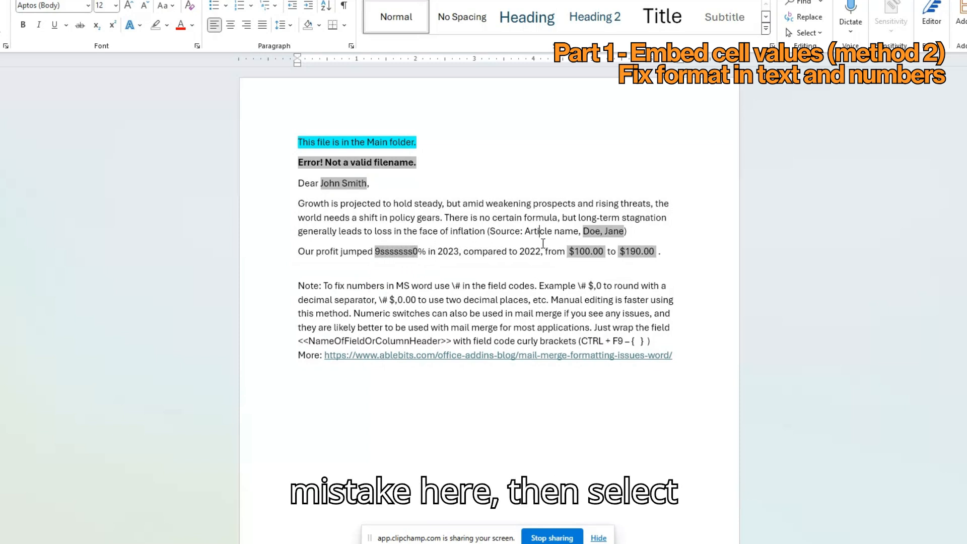
pyautogui.moveTo(680, 254); pyautogui.dragTo(308, 173)
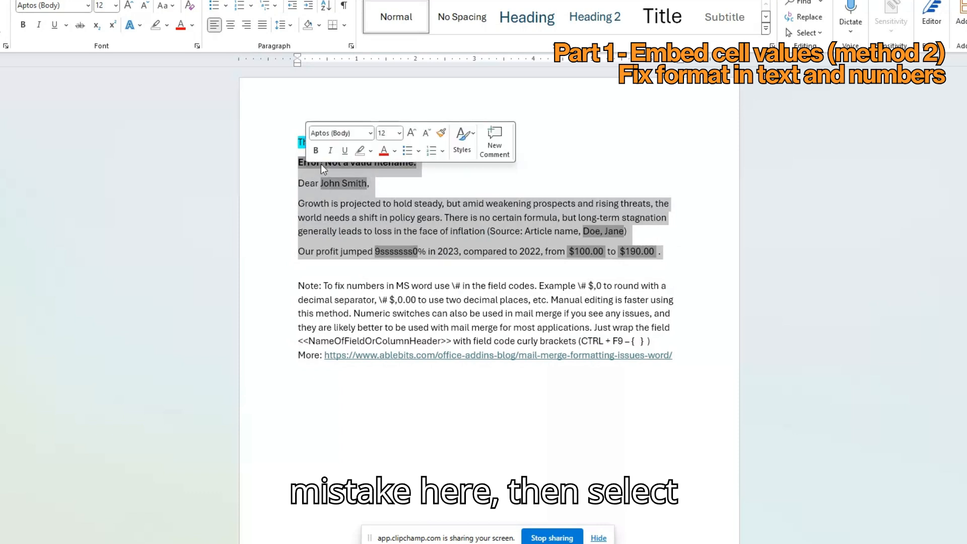
pyautogui.rightClick(323, 165)
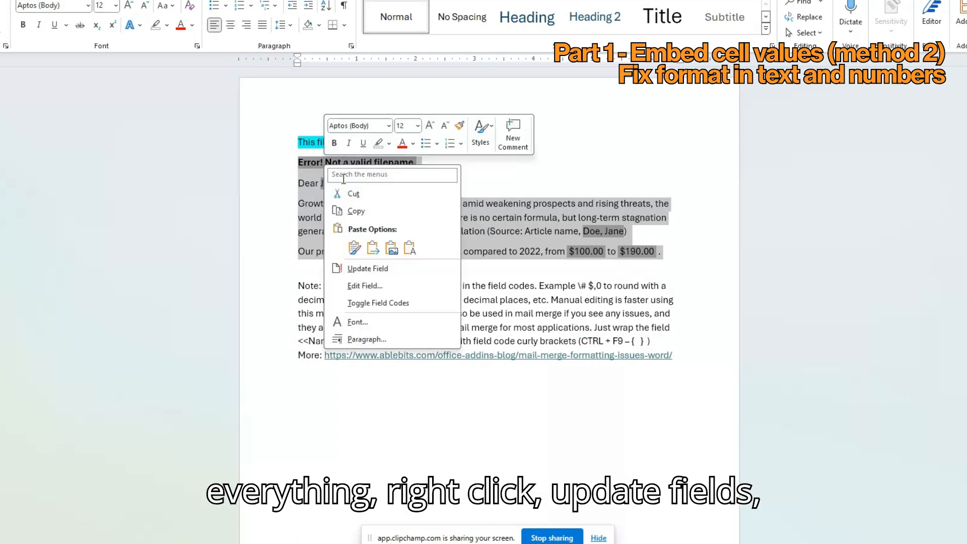
pyautogui.click(368, 269)
pyautogui.click(464, 233)
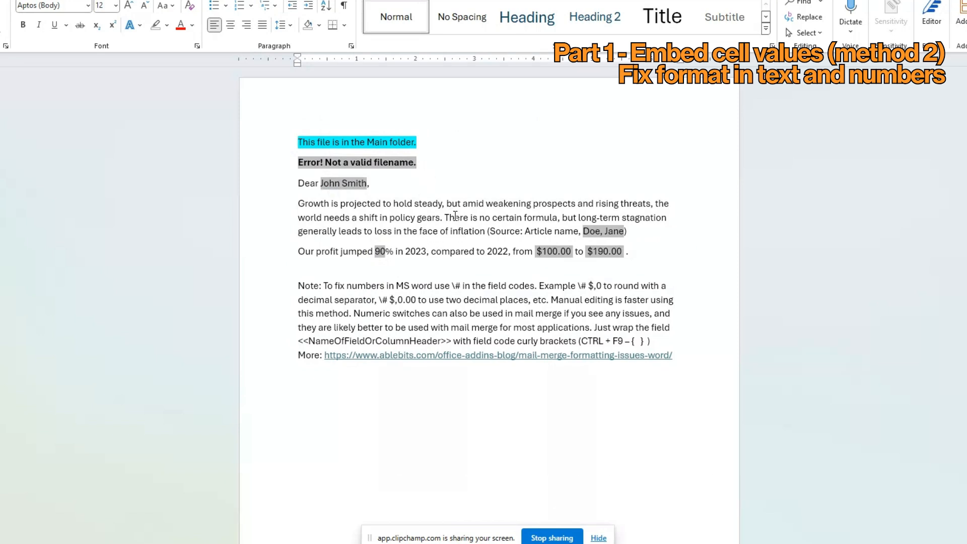
# - Delete the bold INCLUDETEXT error field and its line above the "Dear" greeting
pyautogui.click(296, 160)
pyautogui.press('Delete')
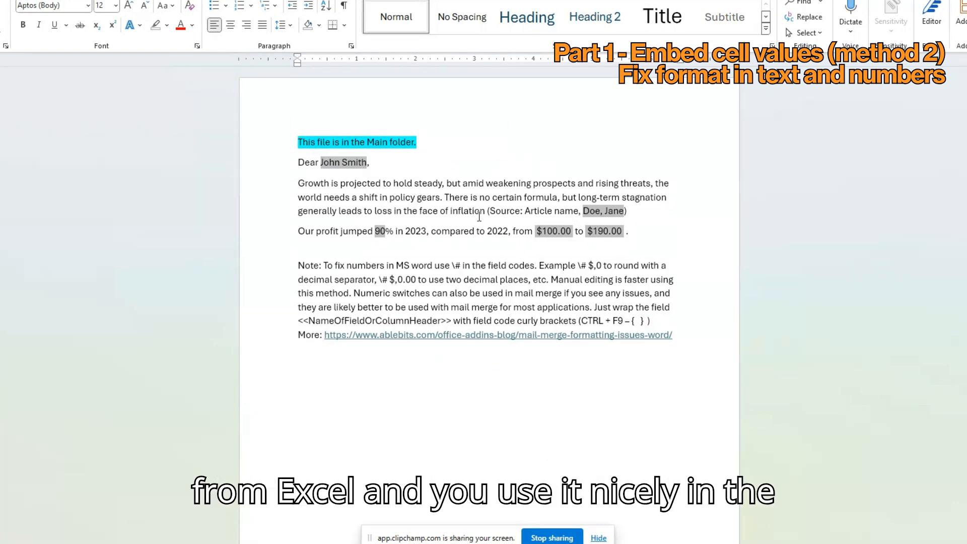
pyautogui.click(466, 266)
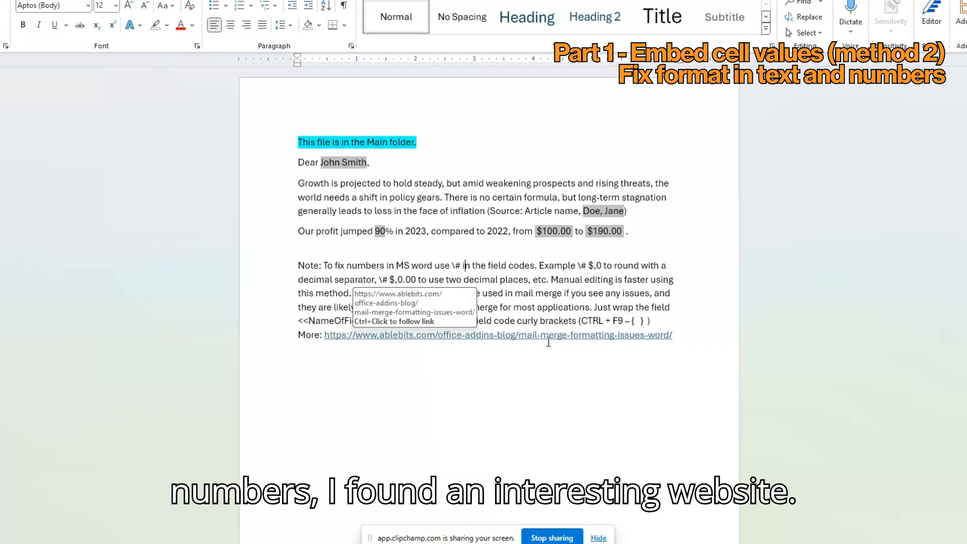
pyautogui.click(514, 307)
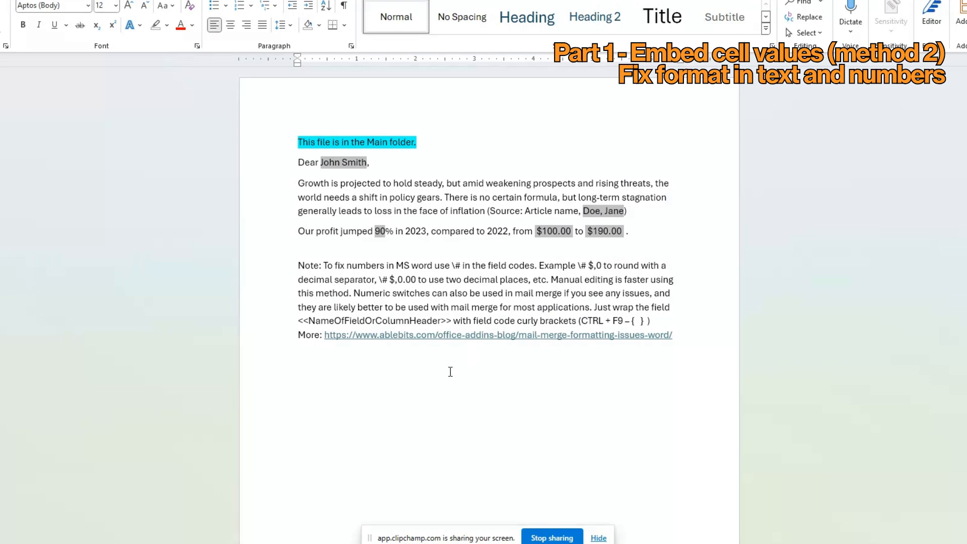
# - Switch to the Chrome window with the Ablebits article on mail merge formatting issues, and view its title and introduction
pyautogui.hotkey('alt', 'Tab')
pyautogui.hotkey('alt', 'Tab')
pyautogui.hotkey('alt', 'shift', 'Tab')
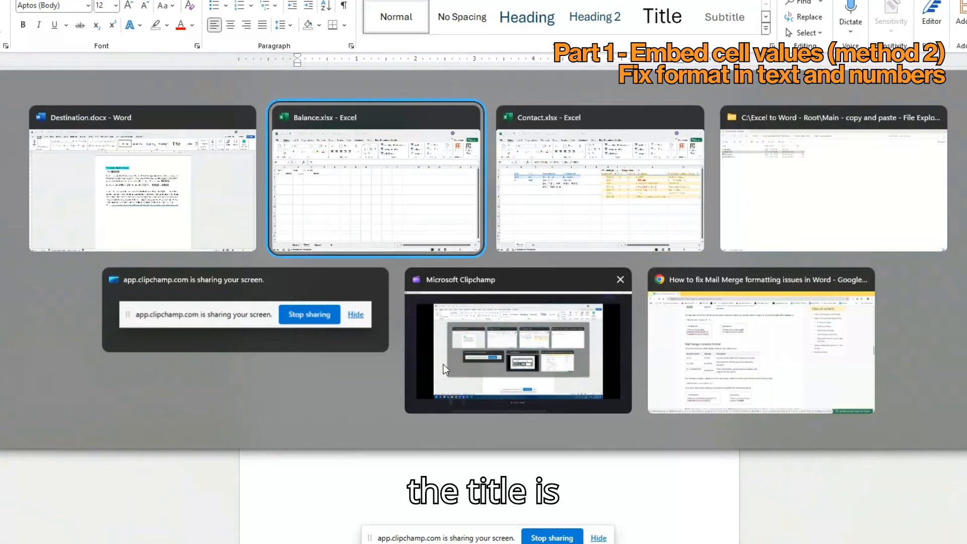
pyautogui.press('Down')
pyautogui.press('Right')
pyautogui.press('Right')
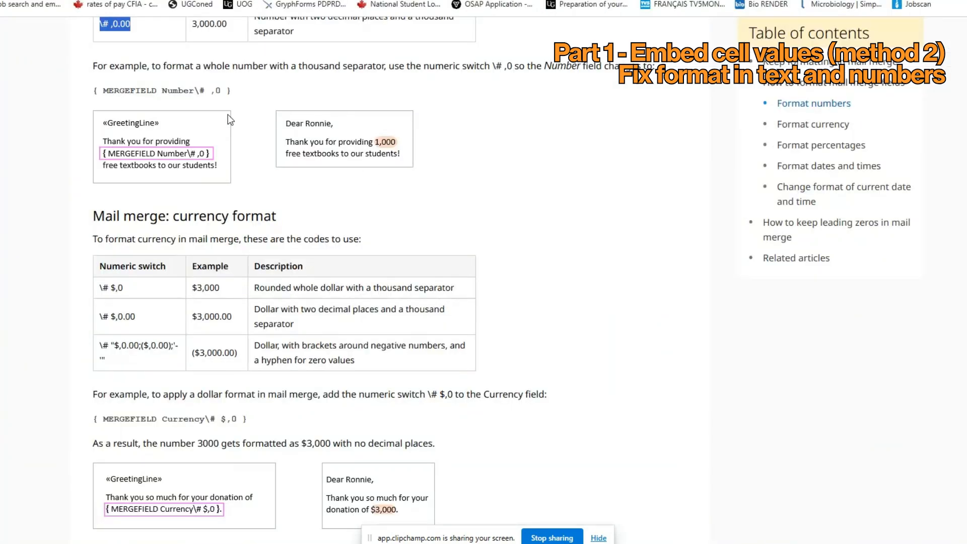
pyautogui.scroll(20, 227, 114)
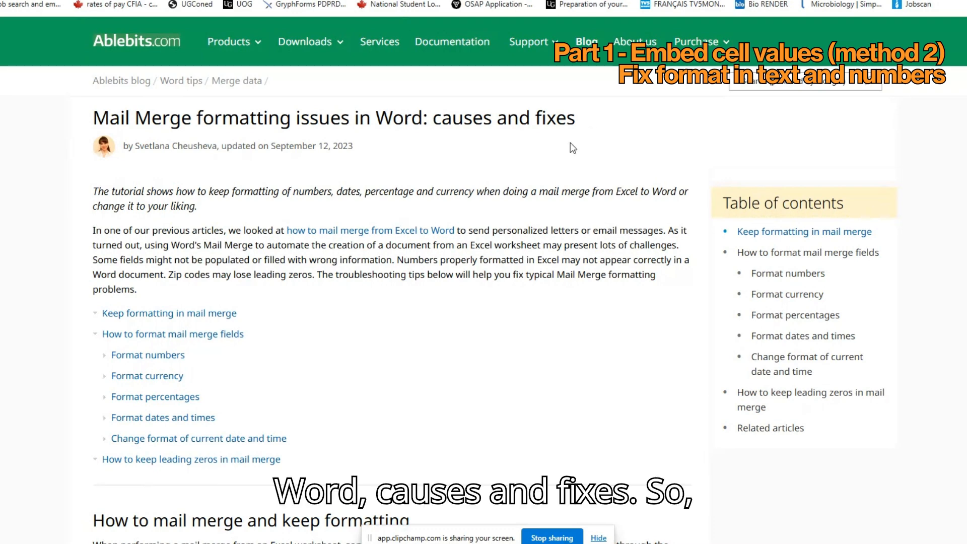
pyautogui.scroll(-5, 572, 148)
pyautogui.scroll(5, 570, 148)
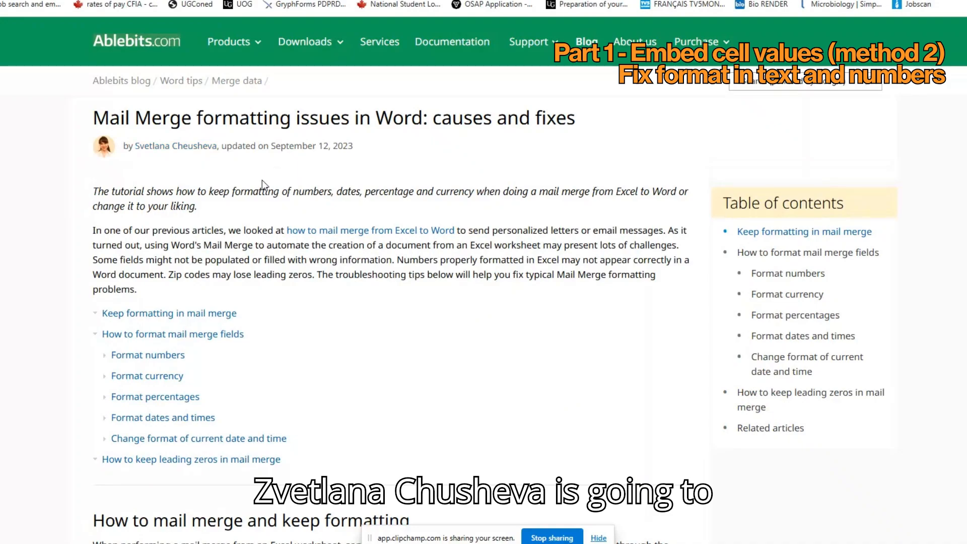
# - Examine the article's Dynamic Data Exchange instructions and its table of numeric switches for number formats
pyautogui.scroll(-10, 262, 179)
pyautogui.scroll(-19, 337, 194)
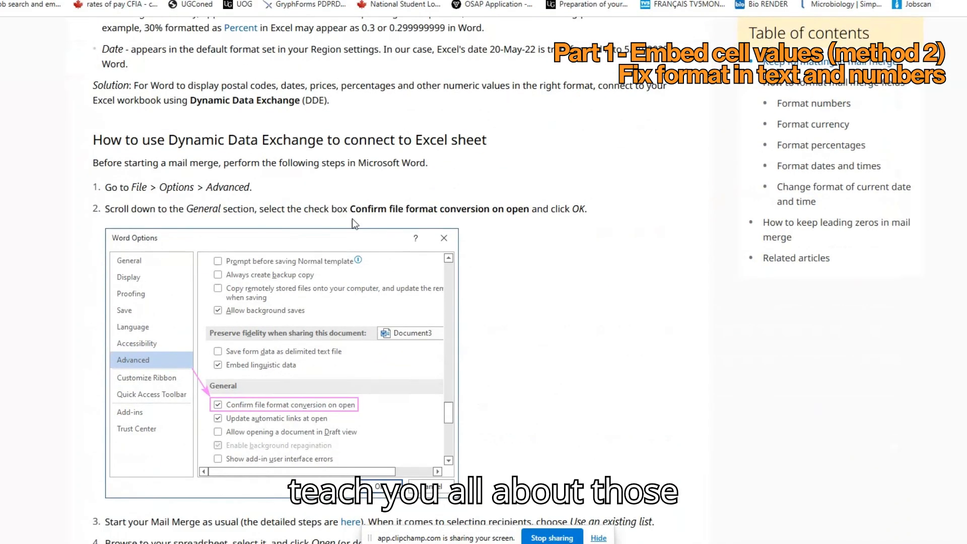
pyautogui.scroll(-12, 226, 238)
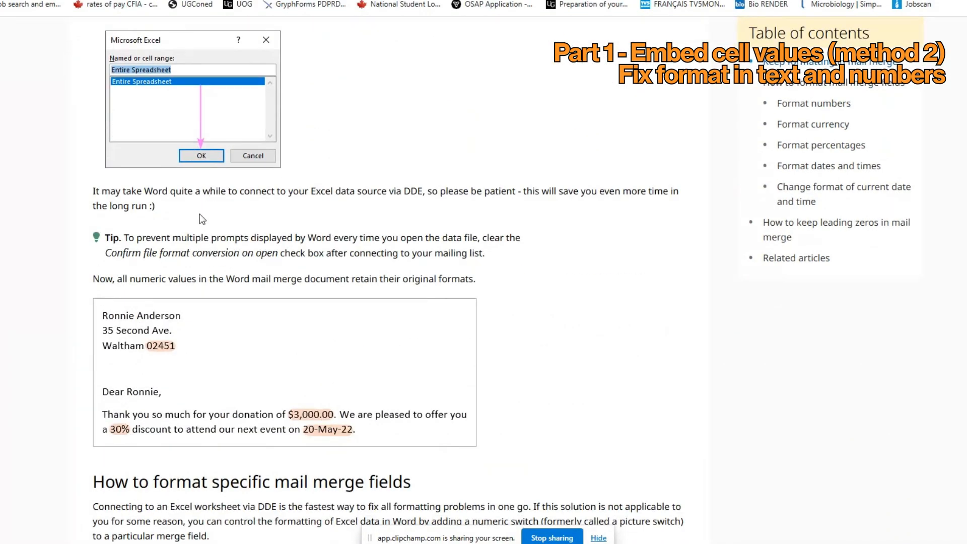
pyautogui.scroll(-10, 187, 170)
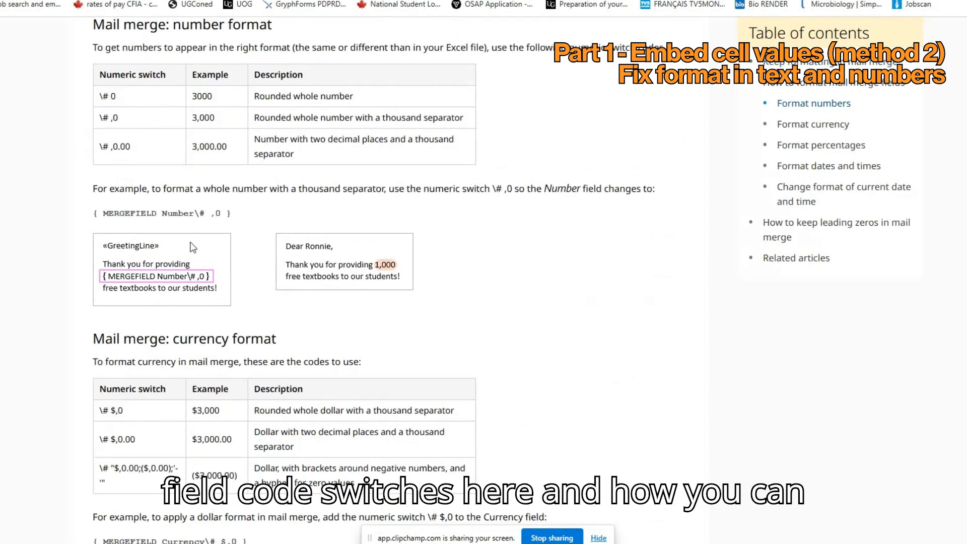
pyautogui.scroll(3, 232, 228)
pyautogui.moveTo(234, 277); pyautogui.dragTo(104, 217)
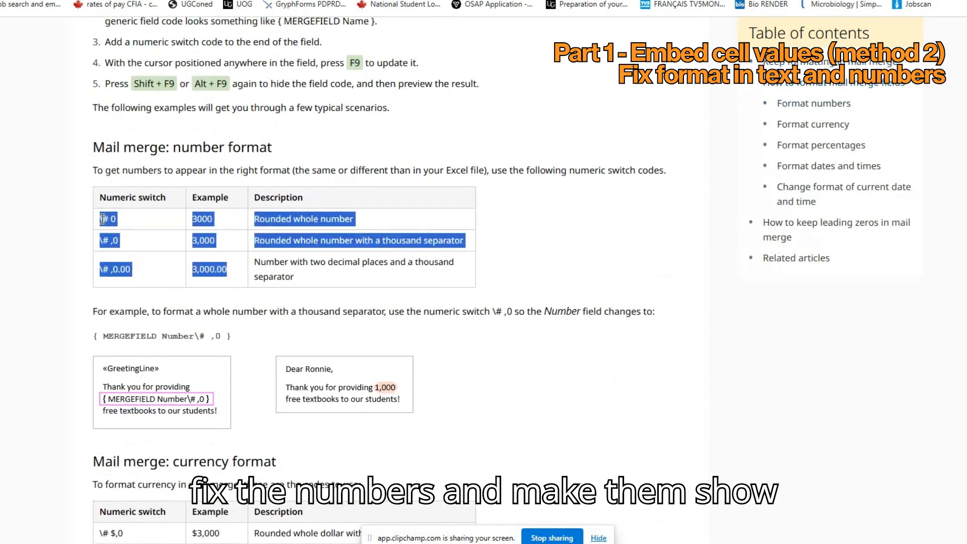
pyautogui.click(139, 229)
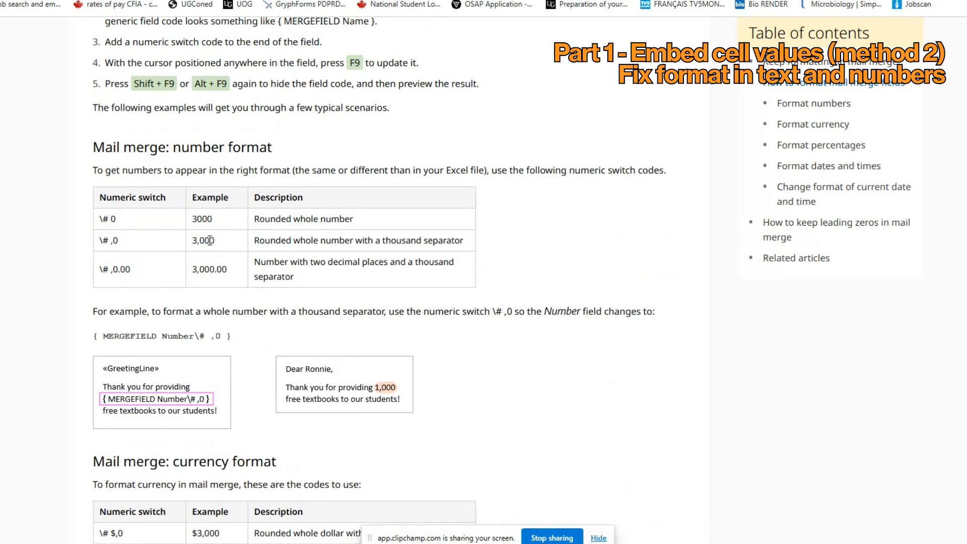
pyautogui.scroll(15, 217, 240)
pyautogui.scroll(10, 217, 241)
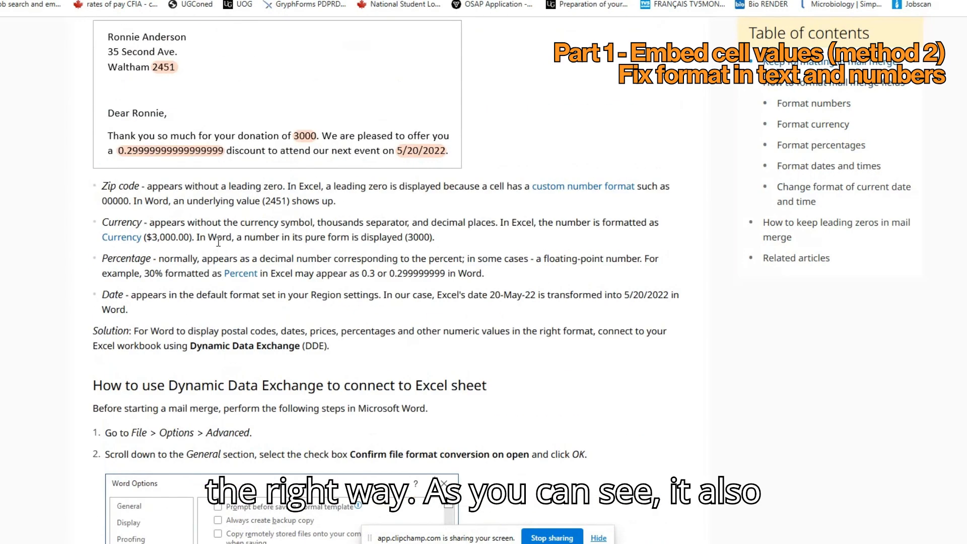
# - Switch back to Destination.docx in Word and view the "Using relative paths" section on page 2
pyautogui.hotkey('alt', 'Tab')
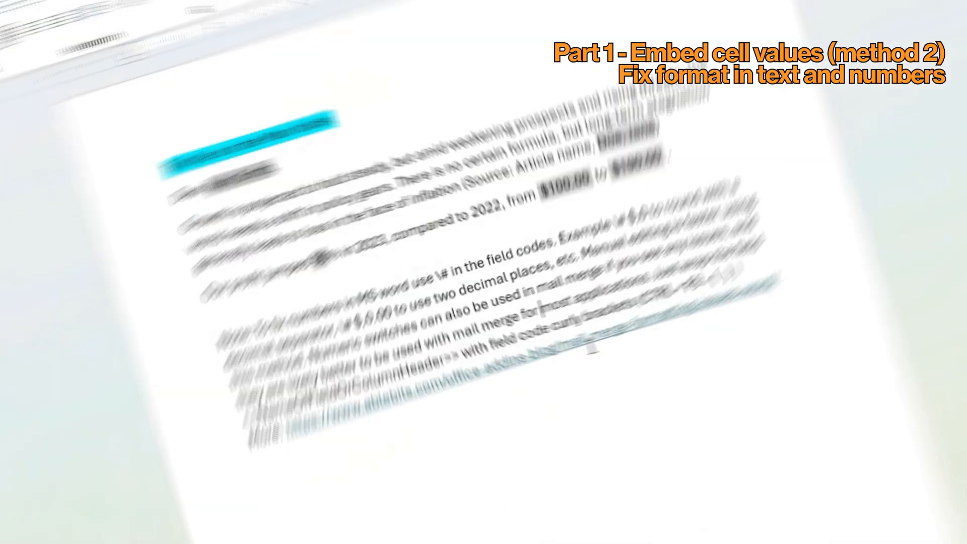
pyautogui.press('Delete')
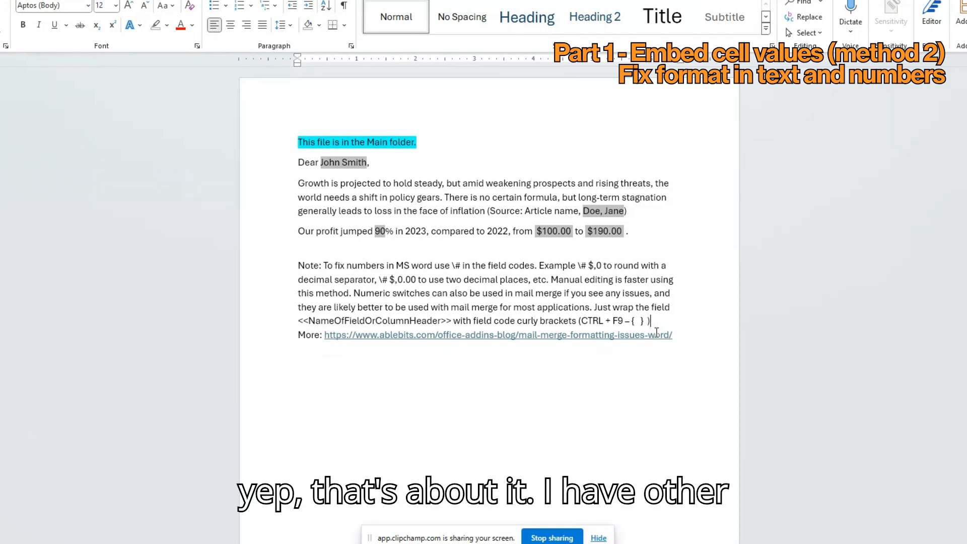
pyautogui.click(532, 396)
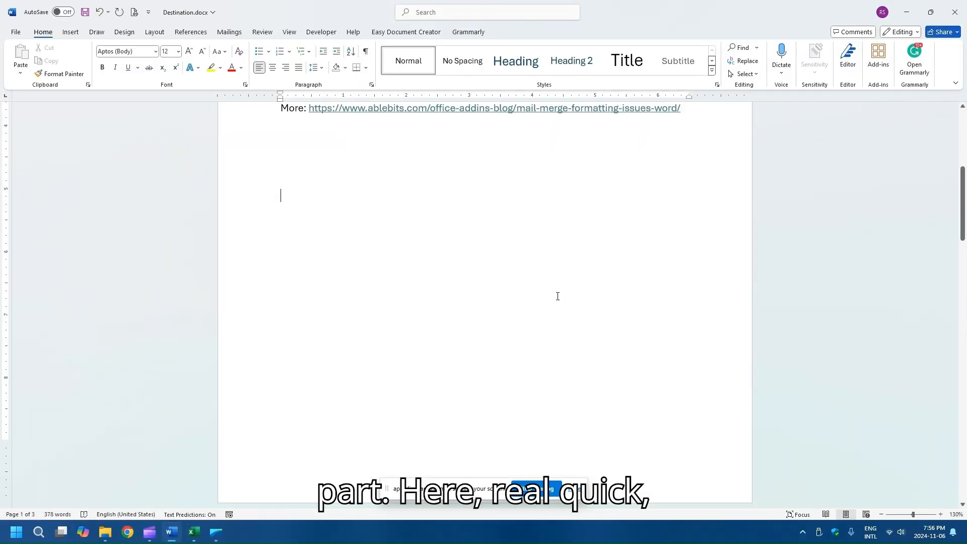
pyautogui.scroll(-10, 477, 309)
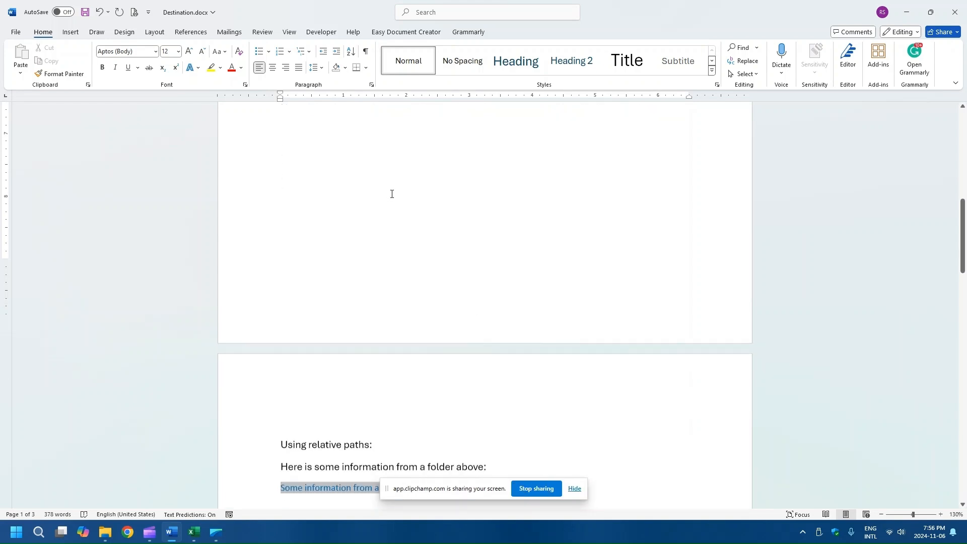
pyautogui.scroll(-1, 423, 226)
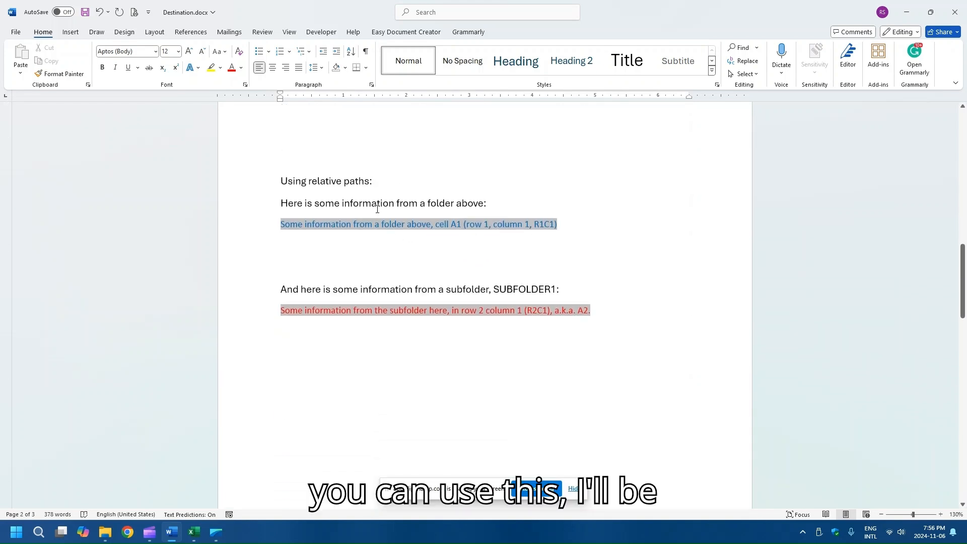
# - Read the "Using relative paths" heading and the line introducing information from a folder above
pyautogui.moveTo(370, 180); pyautogui.dragTo(281, 181)
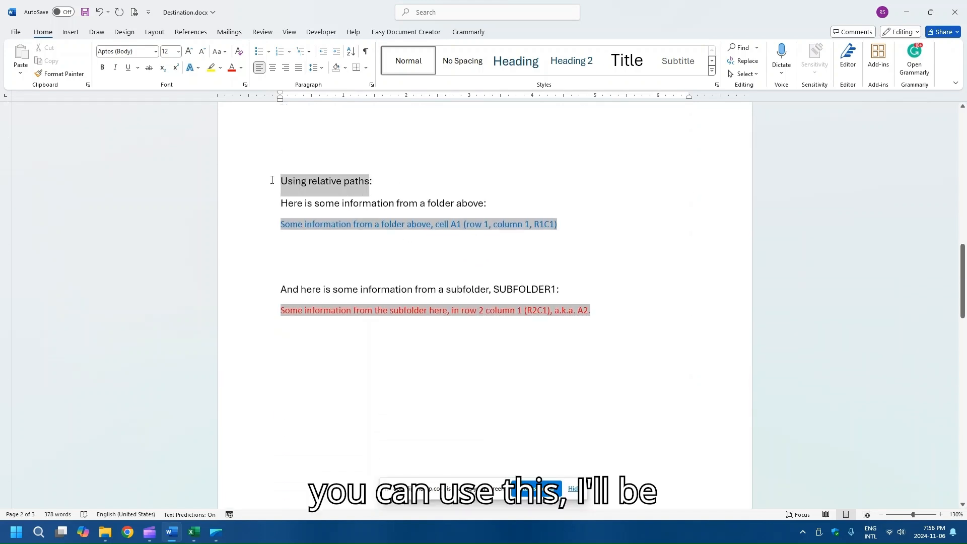
pyautogui.click(337, 182)
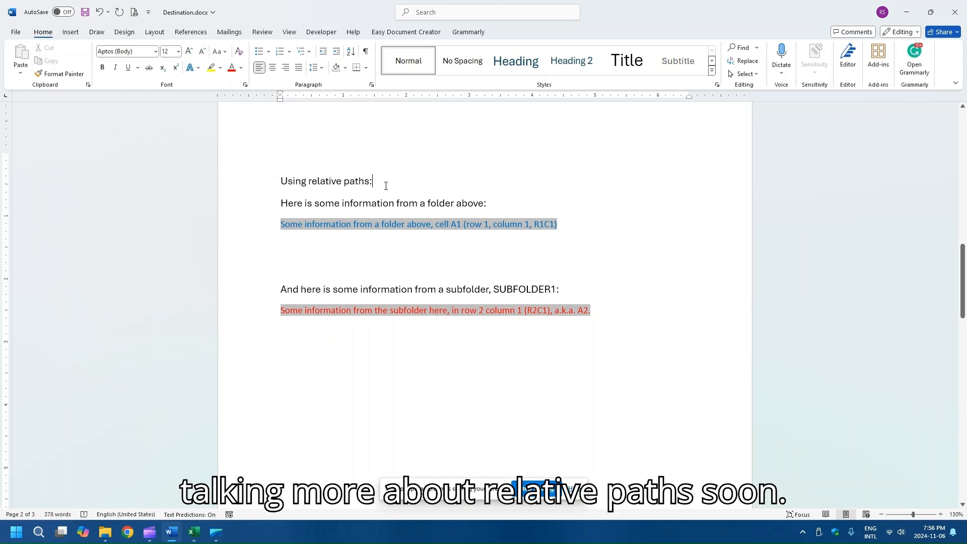
pyautogui.moveTo(491, 203); pyautogui.dragTo(281, 203)
pyautogui.click(476, 199)
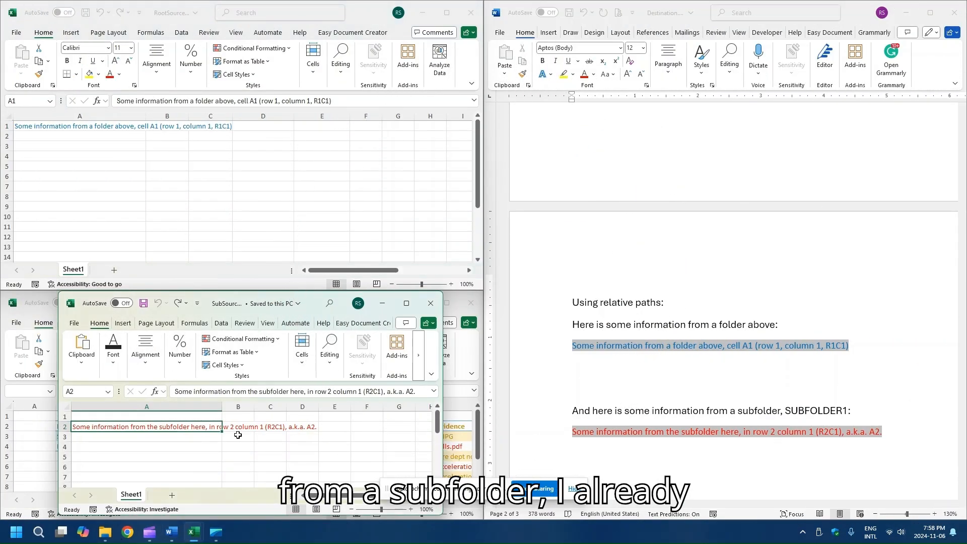
# - Replace the content of cell A2 in the subfolder's source workbook with "New info too"
pyautogui.write('New infor')
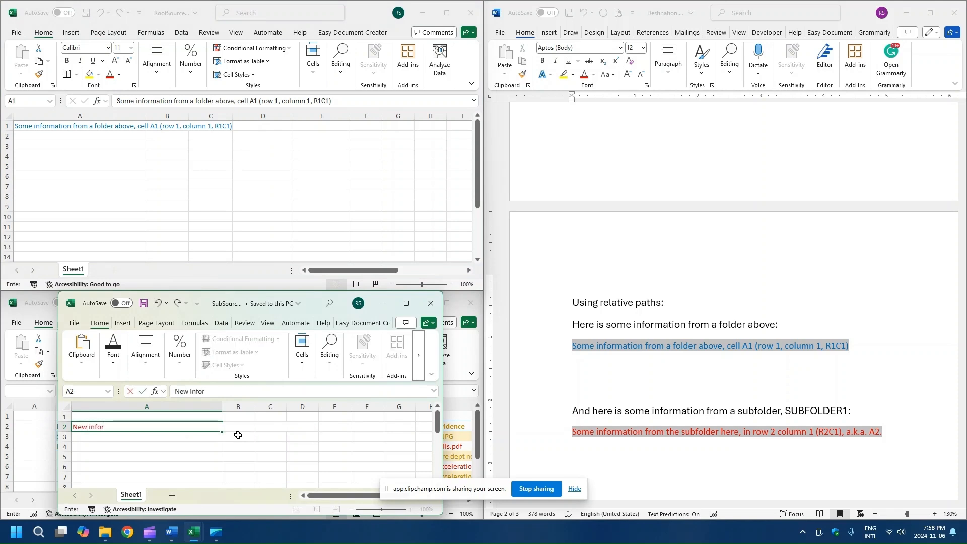
pyautogui.press('BackSpace')
pyautogui.write(' too')
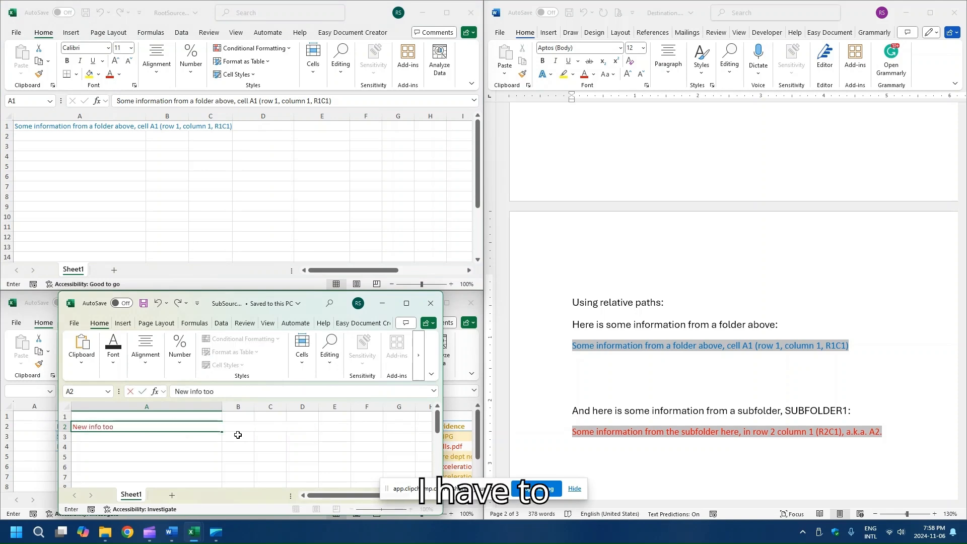
pyautogui.click(659, 398)
pyautogui.scroll(-1, 657, 396)
pyautogui.click(160, 451)
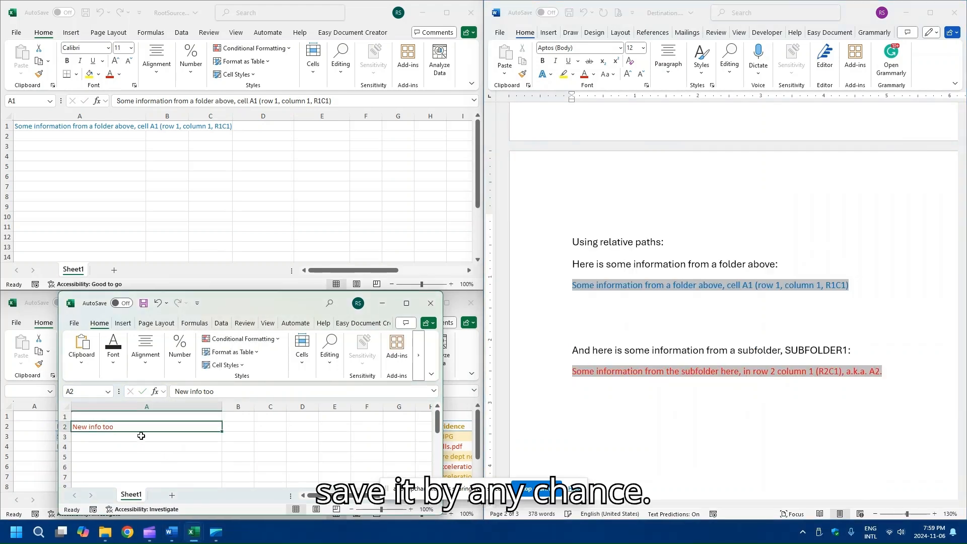
# - Replace the content of cell A1 in RootSource.xlsx with "New information."
pyautogui.click(65, 132)
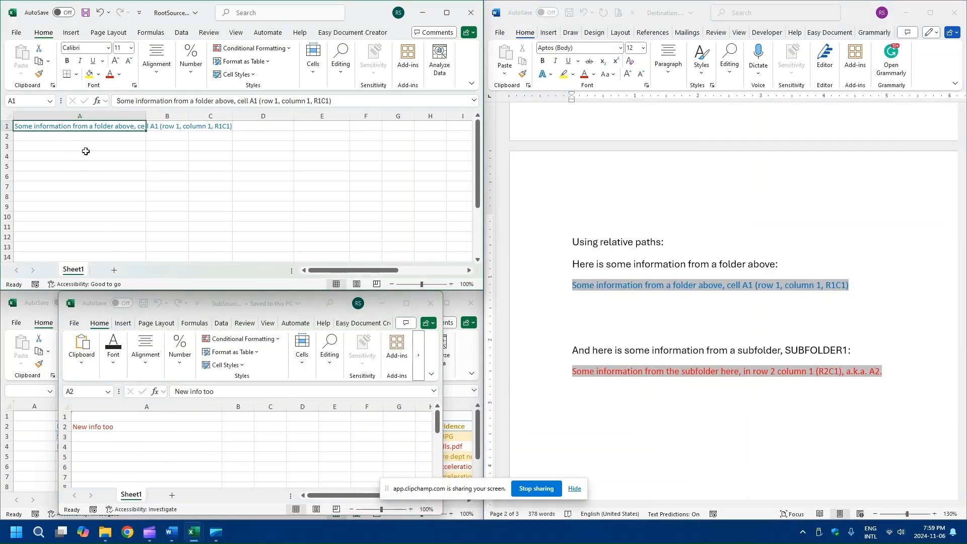
pyautogui.write('New information.')
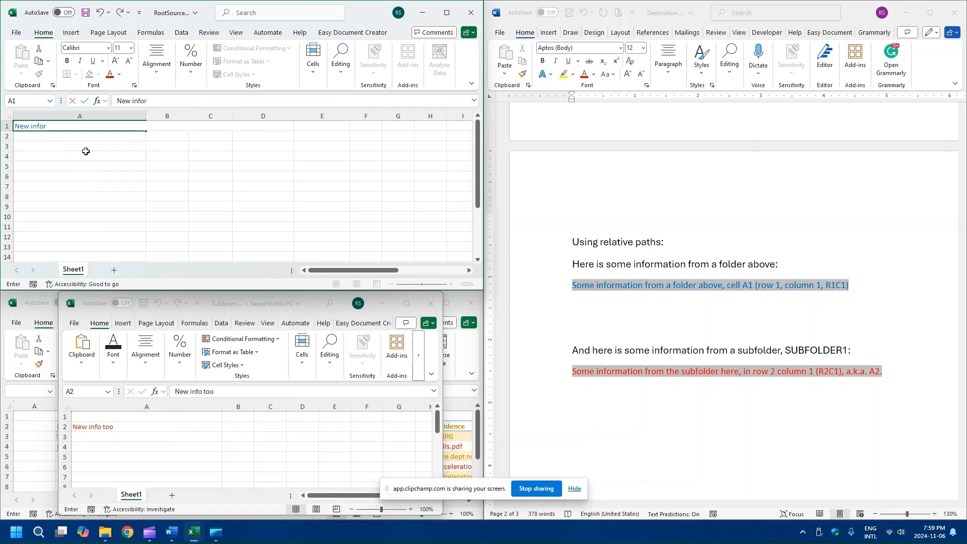
pyautogui.press('Return')
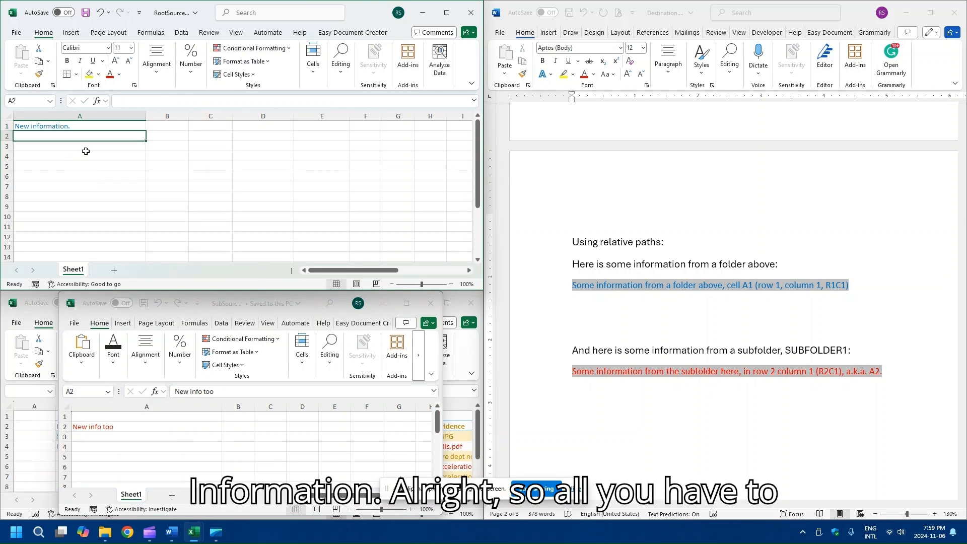
# - Update the folder-above and SUBFOLDER1 linked fields together in the "Using relative paths" section of Destination.docx
pyautogui.click(627, 265)
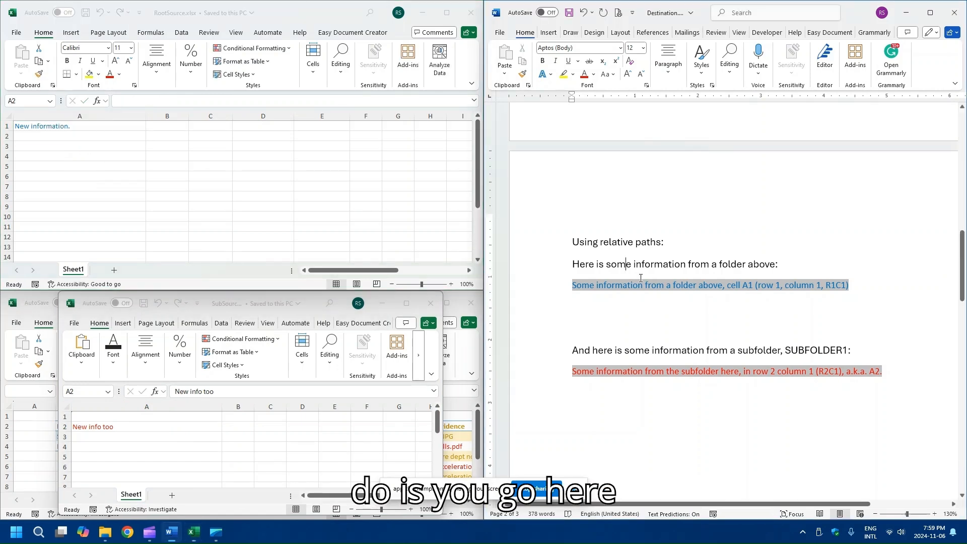
pyautogui.moveTo(574, 264); pyautogui.dragTo(910, 395)
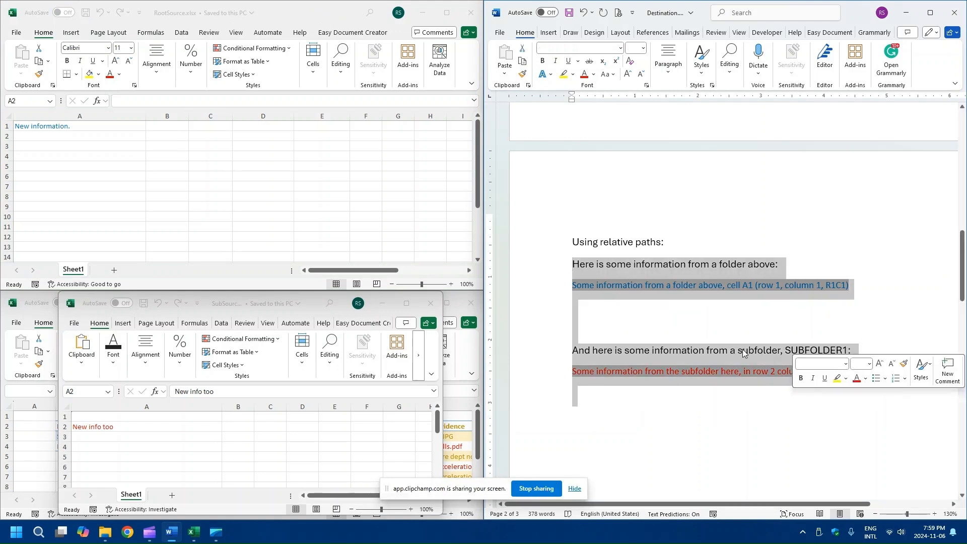
pyautogui.press('F9')
pyautogui.click(689, 333)
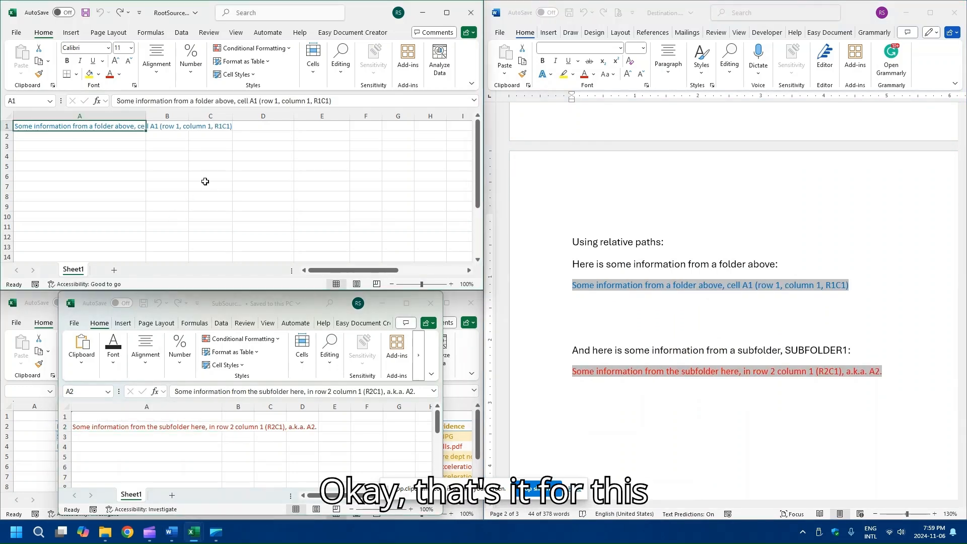
# - Close the subfolder's source workbook and RootSource.xlsx
pyautogui.click(418, 303)
pyautogui.click(471, 13)
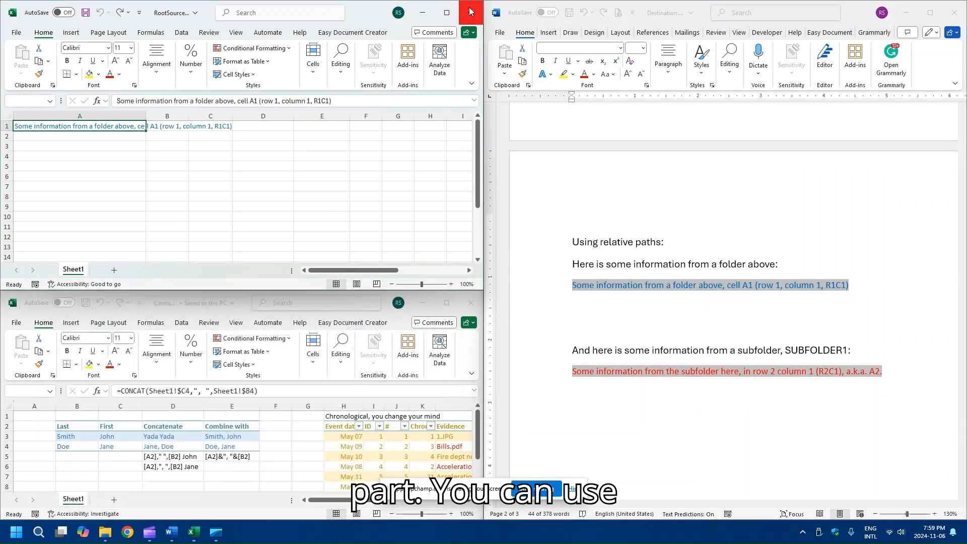
pyautogui.click(278, 287)
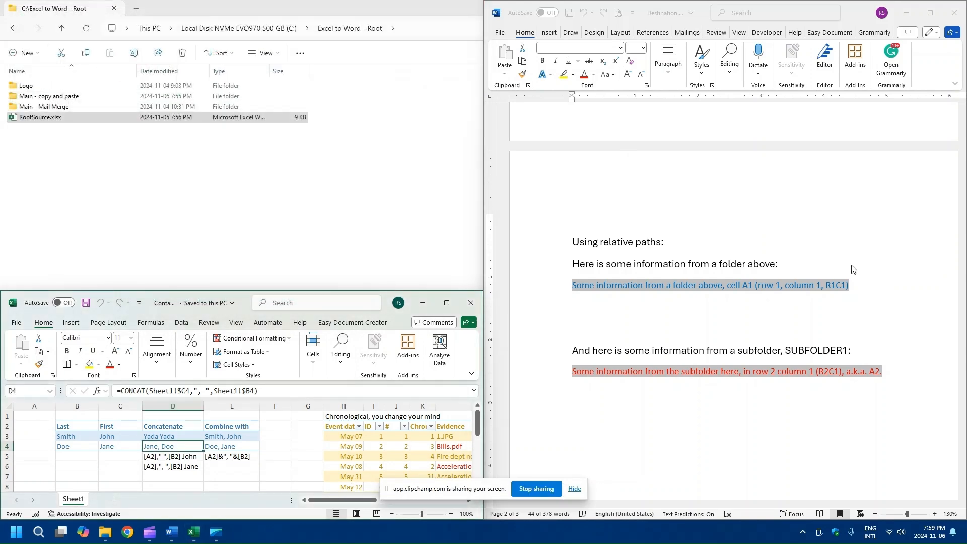
# - Enlarge the remaining contacts workbook window to full screen height beside Destination.docx
pyautogui.scroll(-1, 755, 258)
pyautogui.click(712, 228)
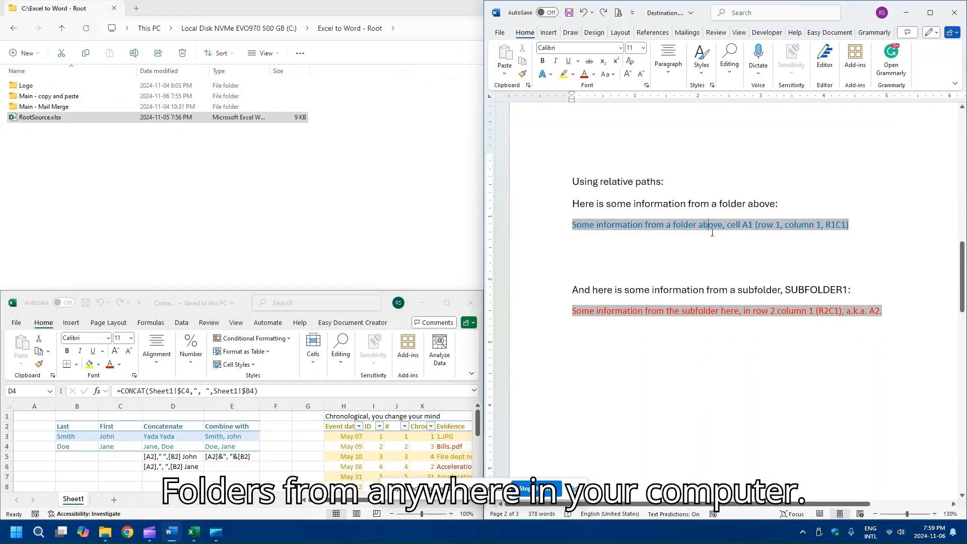
pyautogui.scroll(-6, 715, 221)
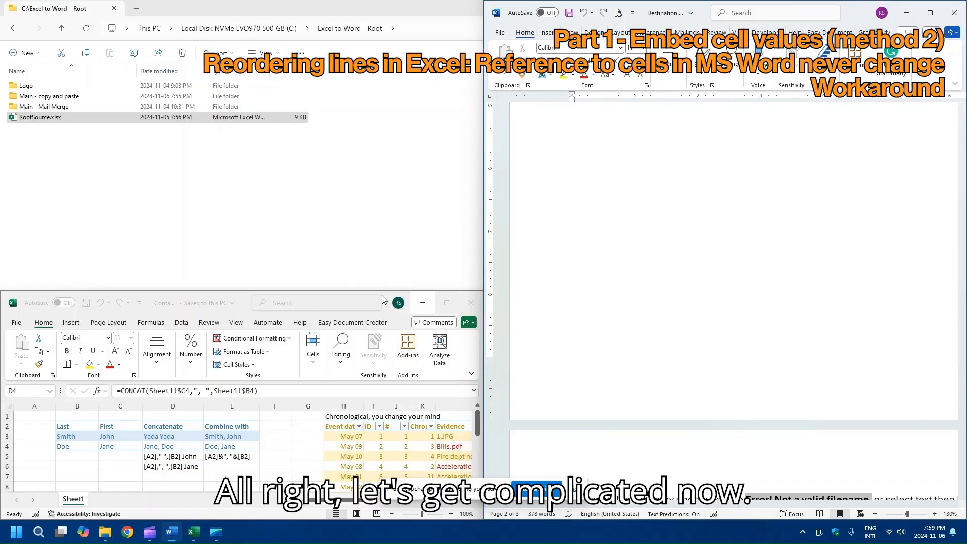
pyautogui.moveTo(204, 305); pyautogui.dragTo(1, 164)
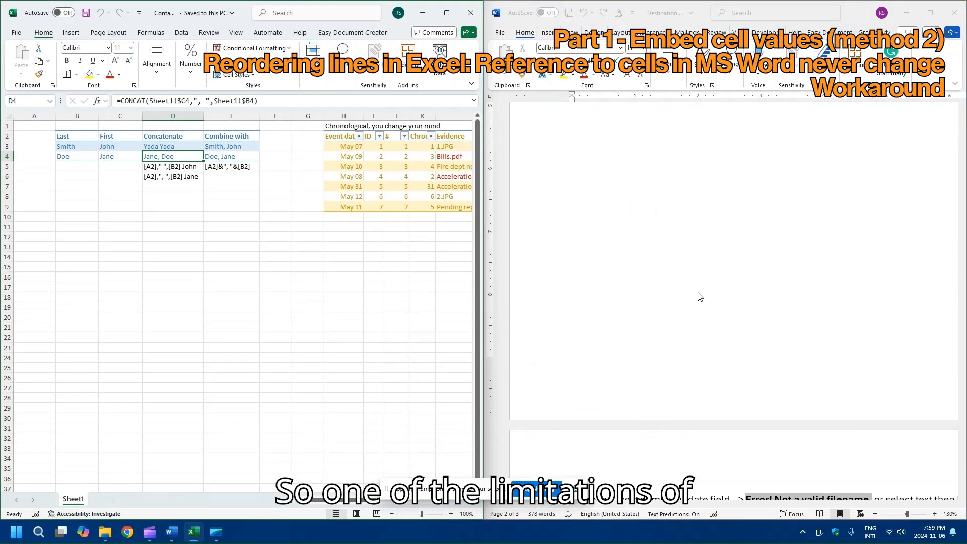
# - View the page 3 section of Destination.docx on reordering references, including its list of dated events
pyautogui.scroll(-4, 708, 273)
pyautogui.scroll(4, 708, 272)
pyautogui.click(771, 298)
pyautogui.scroll(3, 770, 298)
pyautogui.scroll(-2, 771, 298)
pyautogui.scroll(-6, 771, 298)
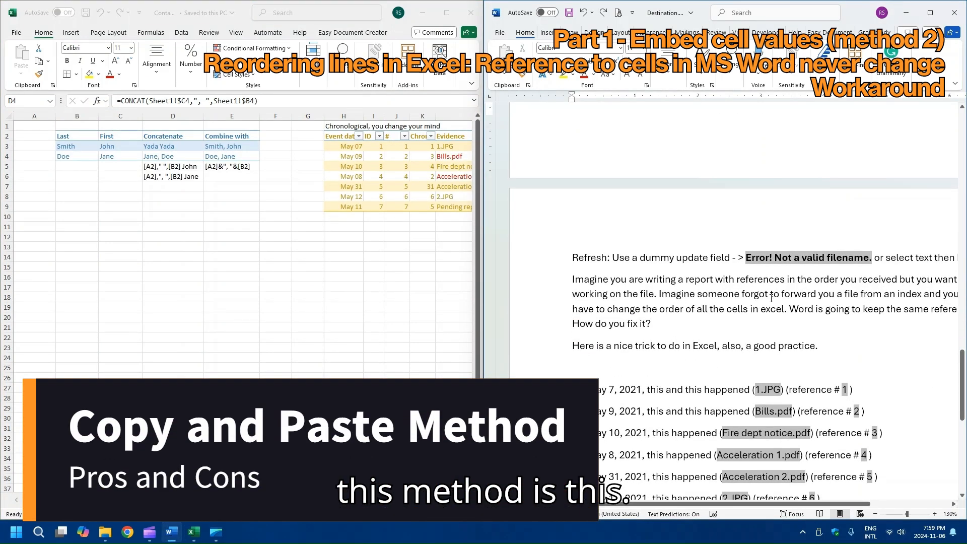
pyautogui.scroll(-3, 771, 298)
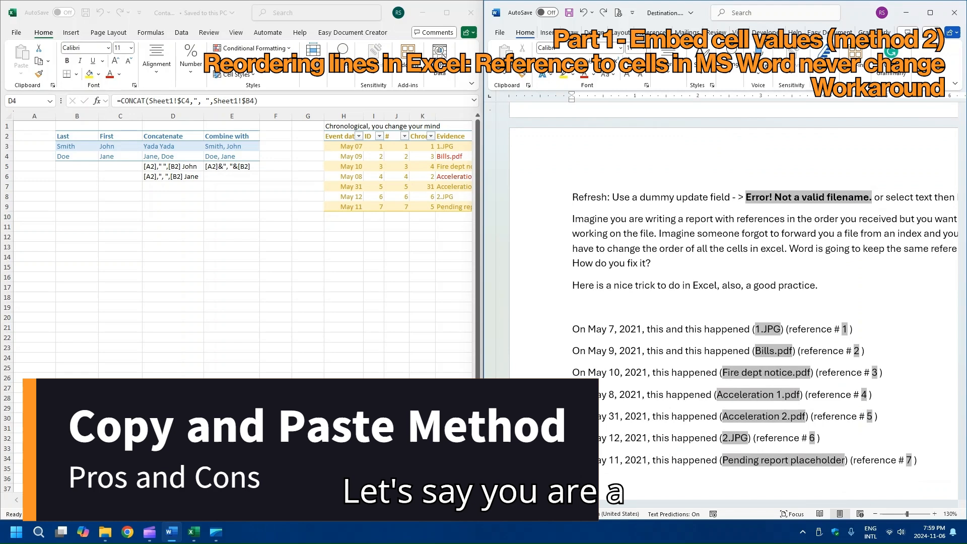
# - Switch to the contacts workbook and show the "Chronological, you change your mind" table at 140% zoom
pyautogui.hotkey('alt', 'Tab')
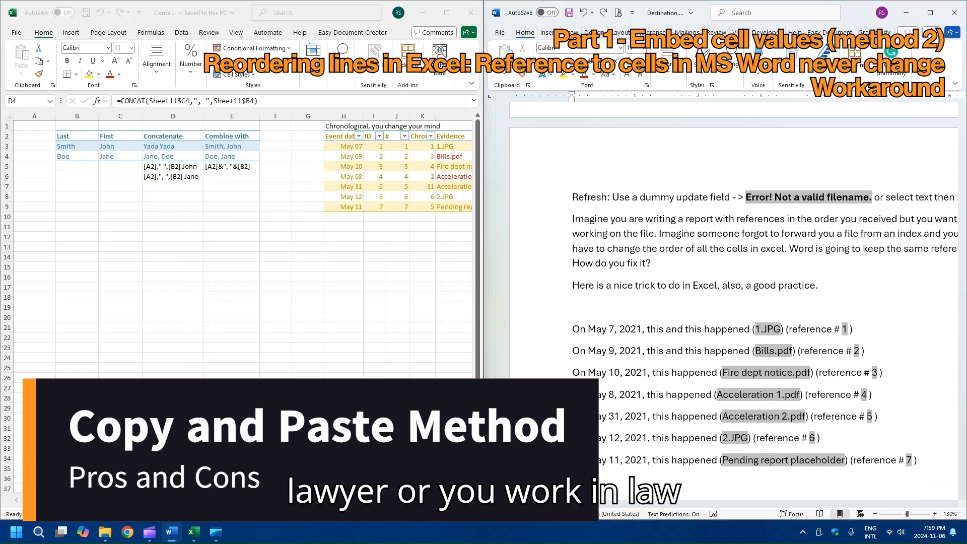
pyautogui.hscroll(6, 393, 506)
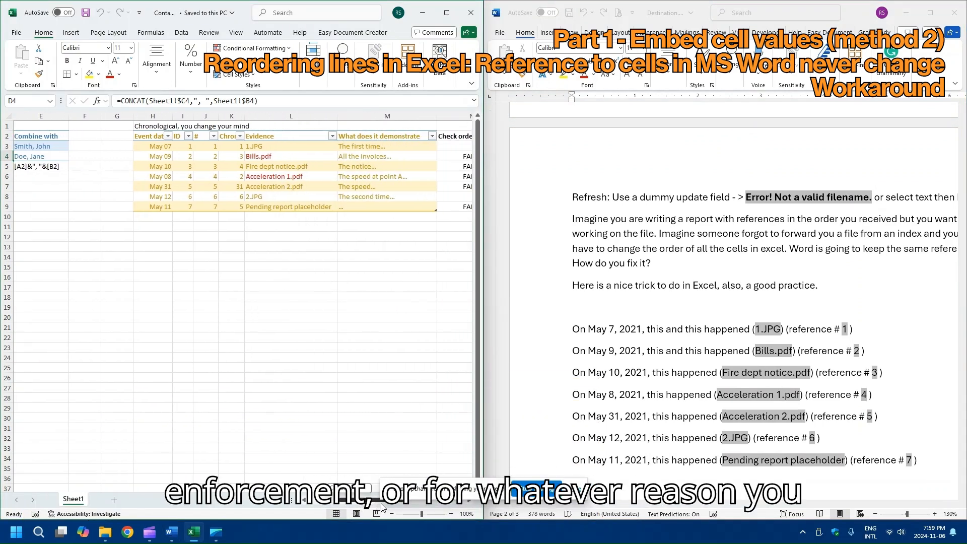
pyautogui.moveTo(393, 505); pyautogui.dragTo(391, 504)
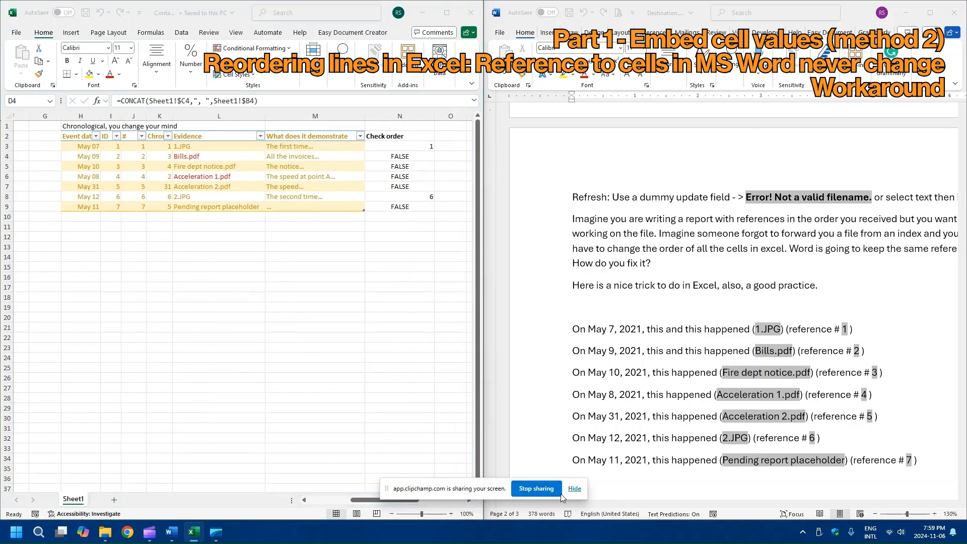
pyautogui.click(450, 513)
pyautogui.click(451, 514)
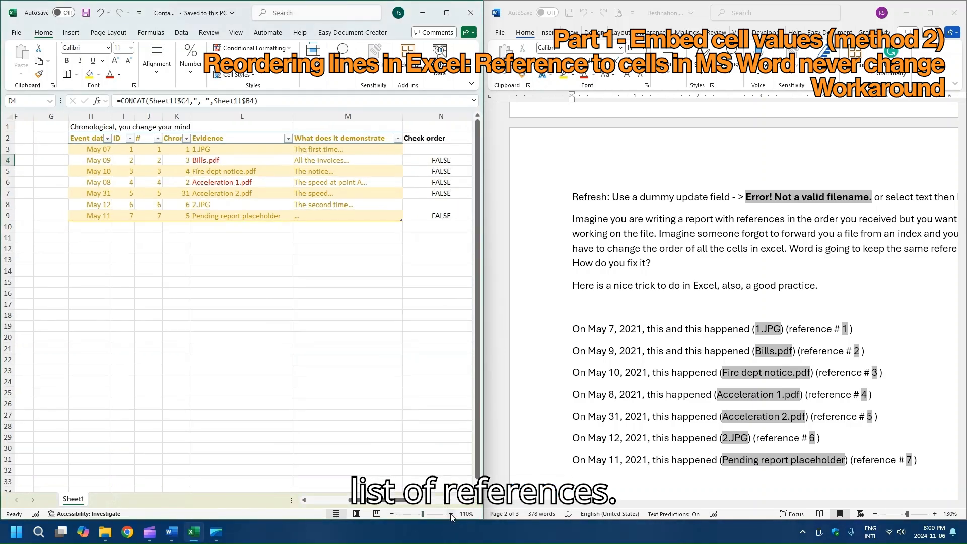
pyautogui.click(450, 514)
pyautogui.click(450, 514)
pyautogui.click(450, 514)
pyautogui.click(451, 514)
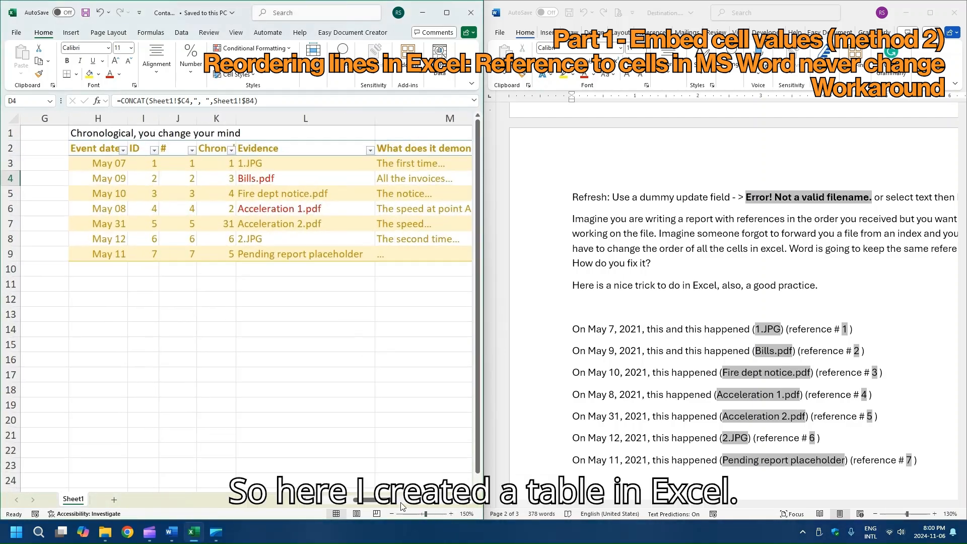
pyautogui.moveTo(390, 500); pyautogui.dragTo(393, 502)
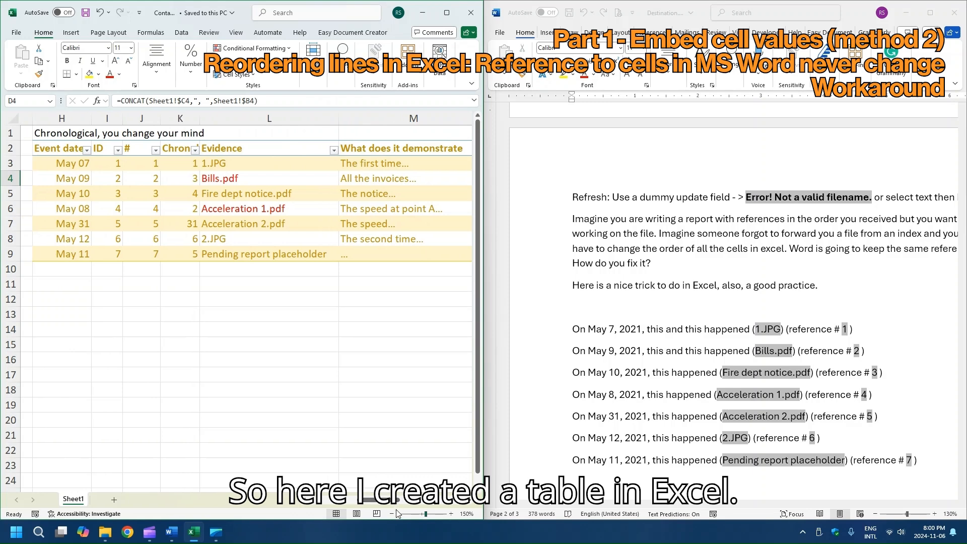
pyautogui.click(392, 514)
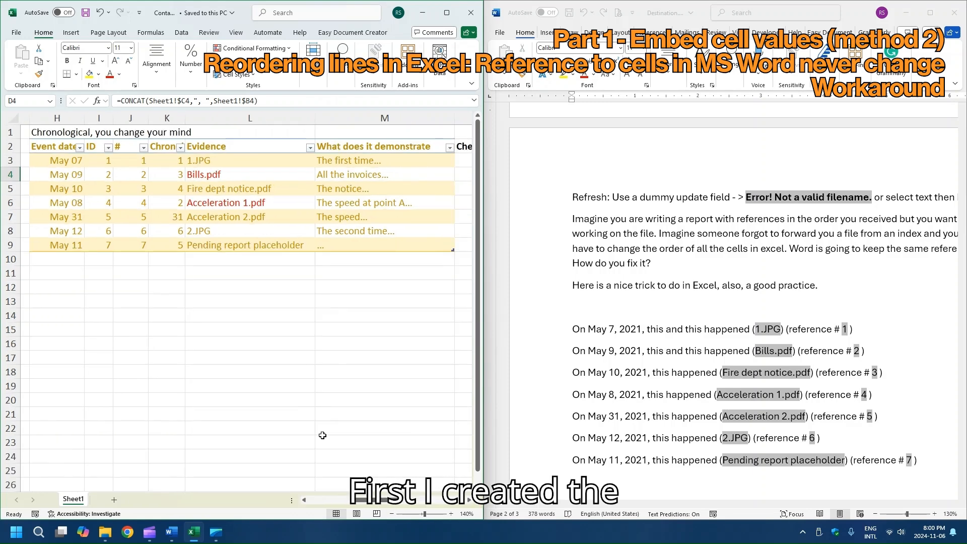
# - Select the event dates in H3:H9 of the chronological table
pyautogui.click(65, 157)
pyautogui.hotkey('shift', 'Down')
pyautogui.hotkey('shift', 'Down')
pyautogui.hotkey('shift', 'Down')
pyautogui.hotkey('shift', 'Down')
pyautogui.hotkey('shift', 'Down')
pyautogui.hotkey('shift', 'Down')
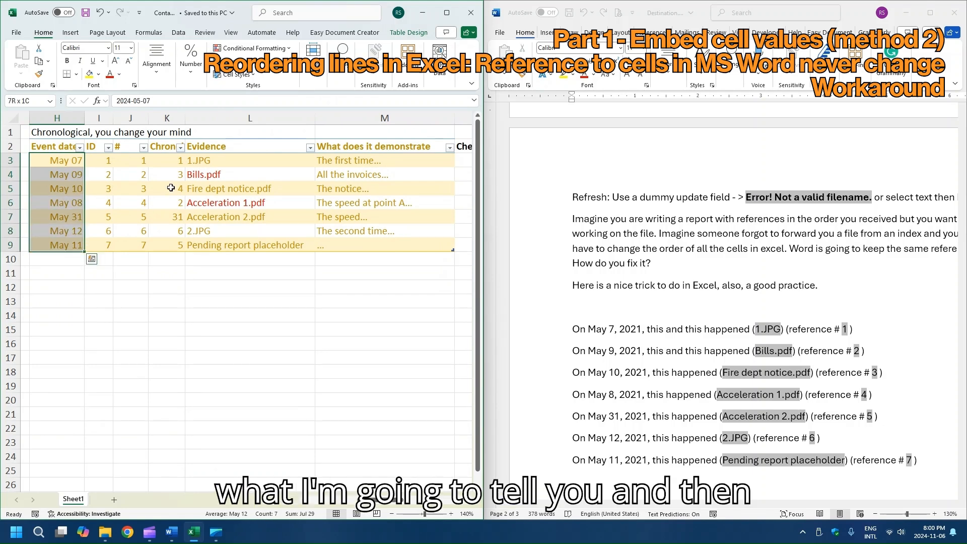
# - Select the chronological table's ID column from its header down to the last row, I2:I9
pyautogui.click(102, 160)
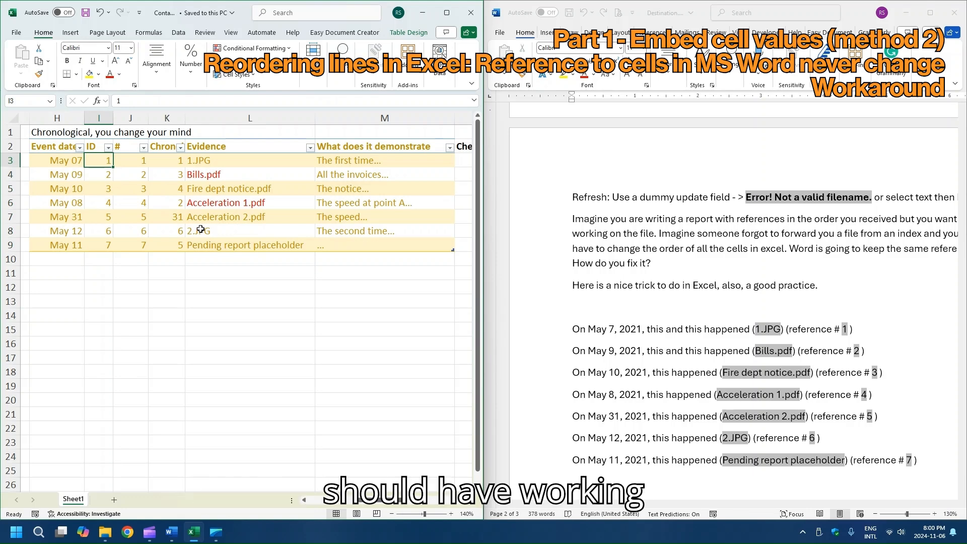
pyautogui.hotkey('shift', 'Down')
pyautogui.hotkey('shift', 'Down')
pyautogui.hotkey('shift', 'Down')
pyautogui.hotkey('shift', 'Down')
pyautogui.hotkey('shift', 'Down')
pyautogui.hotkey('shift', 'Down')
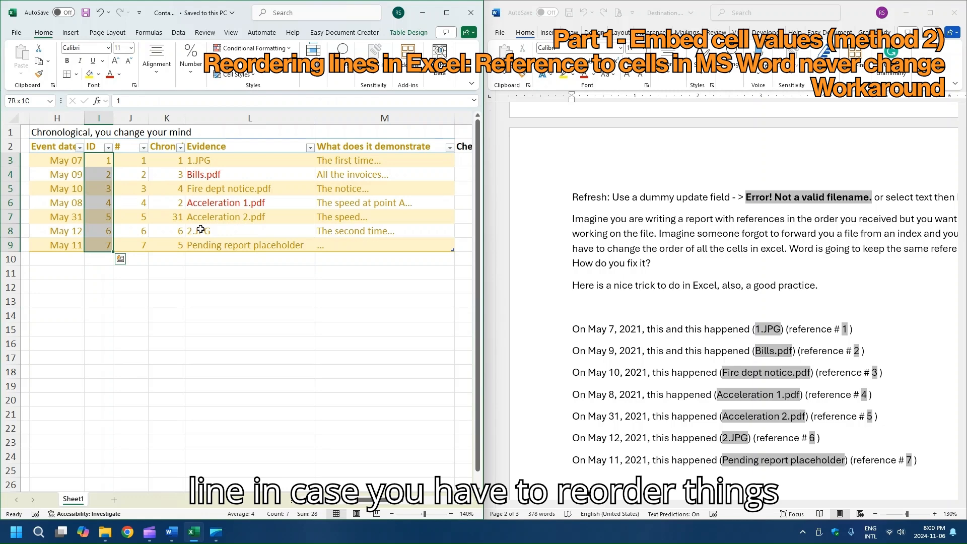
pyautogui.press('Up')
pyautogui.press('Down')
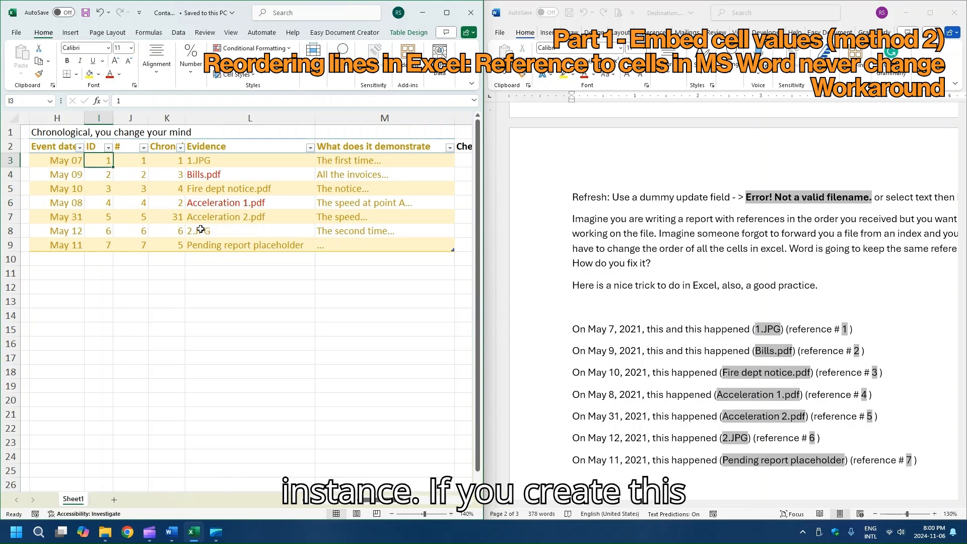
pyautogui.press('Down')
pyautogui.press('Up')
pyautogui.press('Up')
pyautogui.hotkey('shift', 'Down')
pyautogui.hotkey('shift', 'Down')
pyautogui.hotkey('shift', 'Down')
pyautogui.hotkey('shift', 'Down')
pyautogui.hotkey('shift', 'Down')
pyautogui.hotkey('shift', 'Down')
pyautogui.hotkey('shift', 'Down')
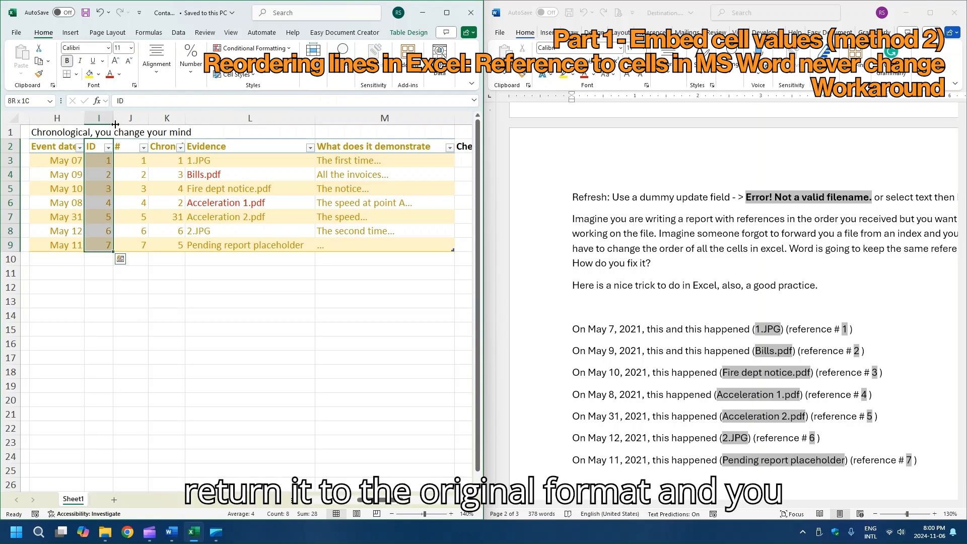
# - Select the reference numbers in the chronological table's # column, J3:J9
pyautogui.moveTo(112, 120)
pyautogui.mouseDown()
pyautogui.moveTo(98, 123)
pyautogui.moveTo(113, 122)
pyautogui.mouseUp()
pyautogui.click(136, 166)
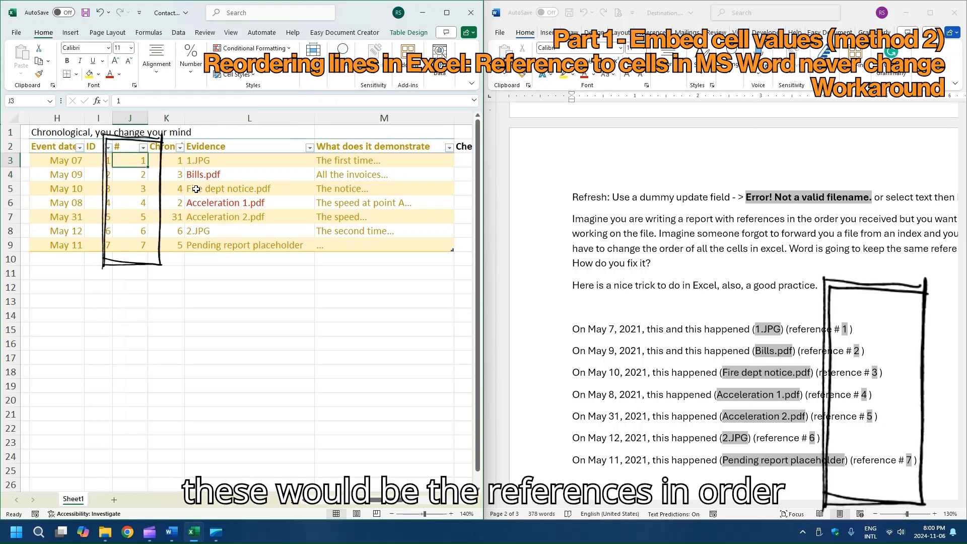
pyautogui.hotkey('shift', 'Down')
pyautogui.hotkey('shift', 'Down')
pyautogui.hotkey('shift', 'Down')
pyautogui.hotkey('shift', 'Down')
pyautogui.hotkey('shift', 'Down')
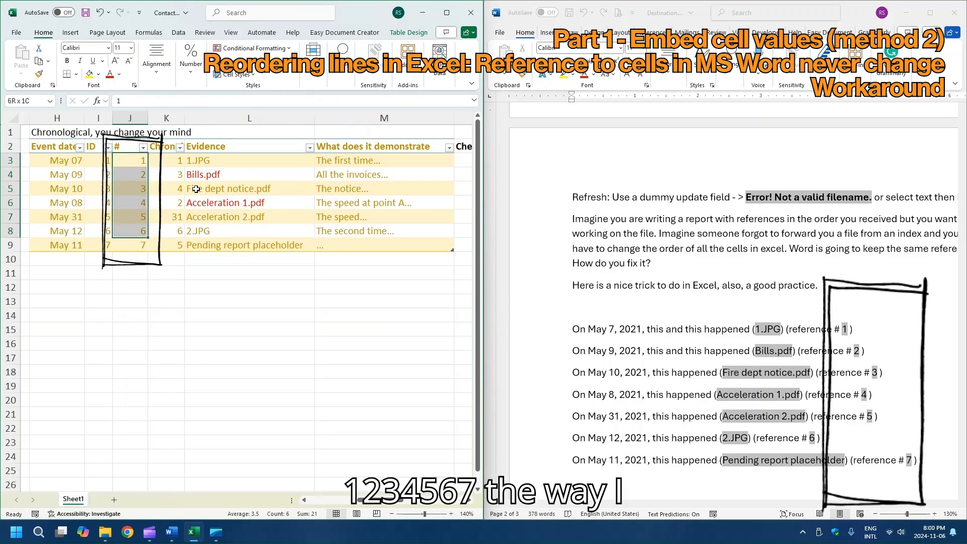
pyautogui.hotkey('shift', 'Down')
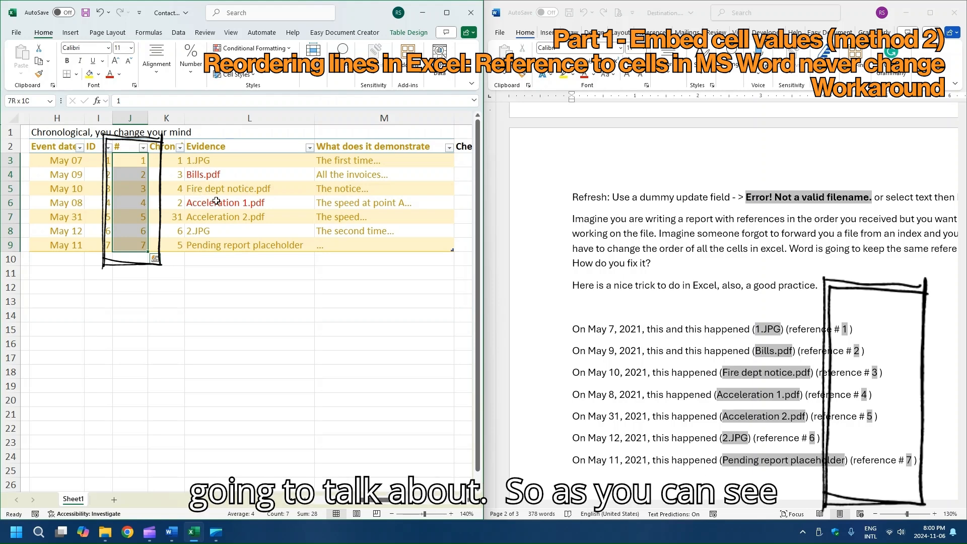
# - Switch back to Destination.docx at the list of dated events with their linked reference numbers
pyautogui.scroll(-2, 855, 306)
pyautogui.scroll(2, 855, 306)
pyautogui.click(836, 291)
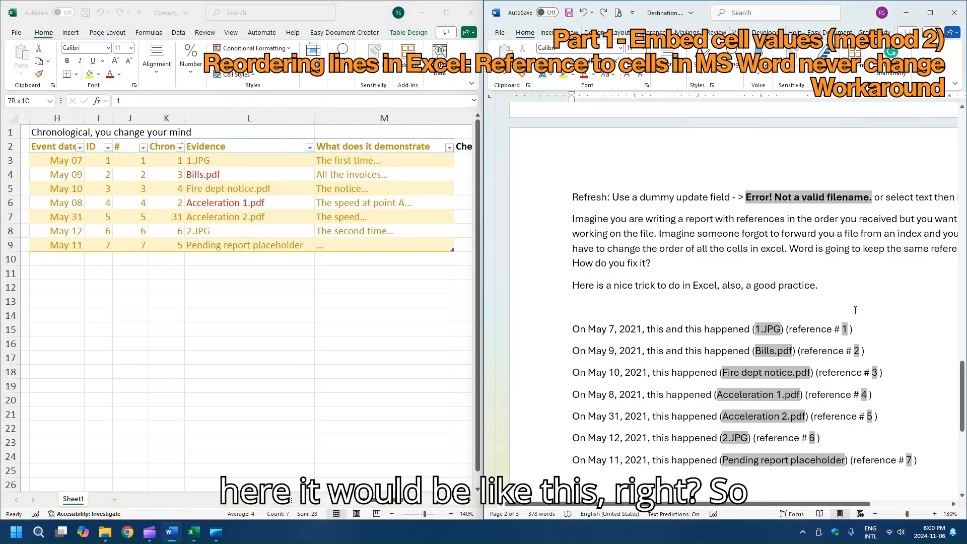
# - Bring the dated events list fully into view and highlight the May 7 event's reference text
pyautogui.scroll(1, 862, 315)
pyautogui.scroll(-1, 862, 318)
pyautogui.scroll(-2, 861, 317)
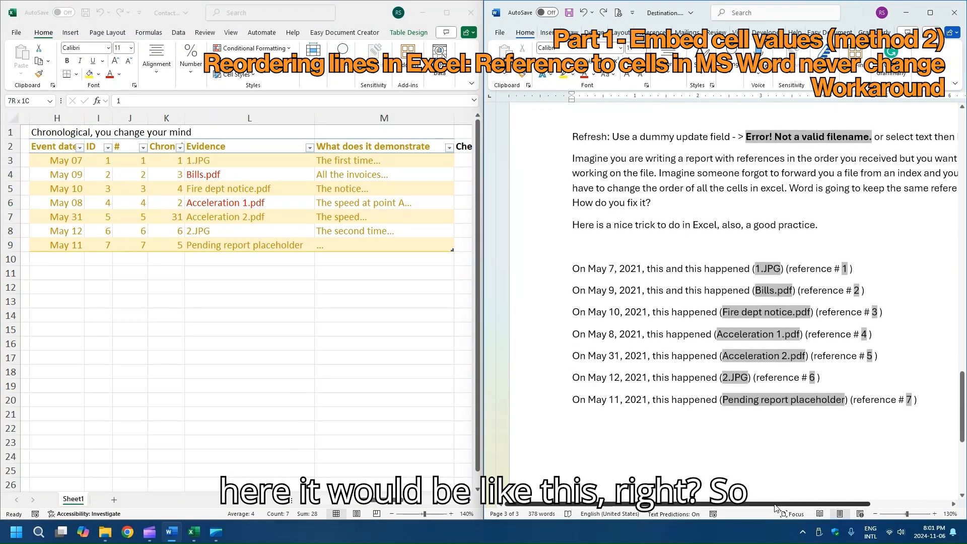
pyautogui.moveTo(776, 504); pyautogui.dragTo(813, 509)
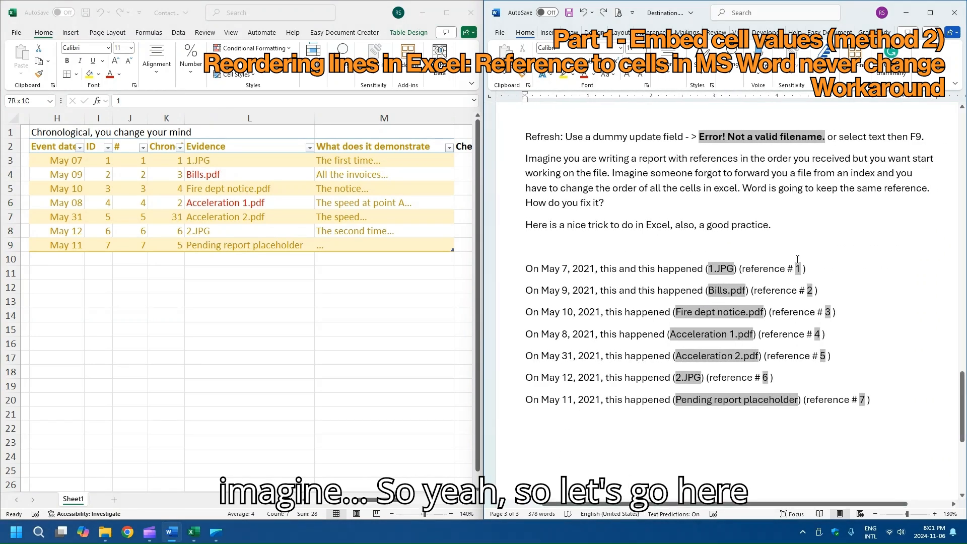
pyautogui.moveTo(809, 271); pyautogui.dragTo(744, 270)
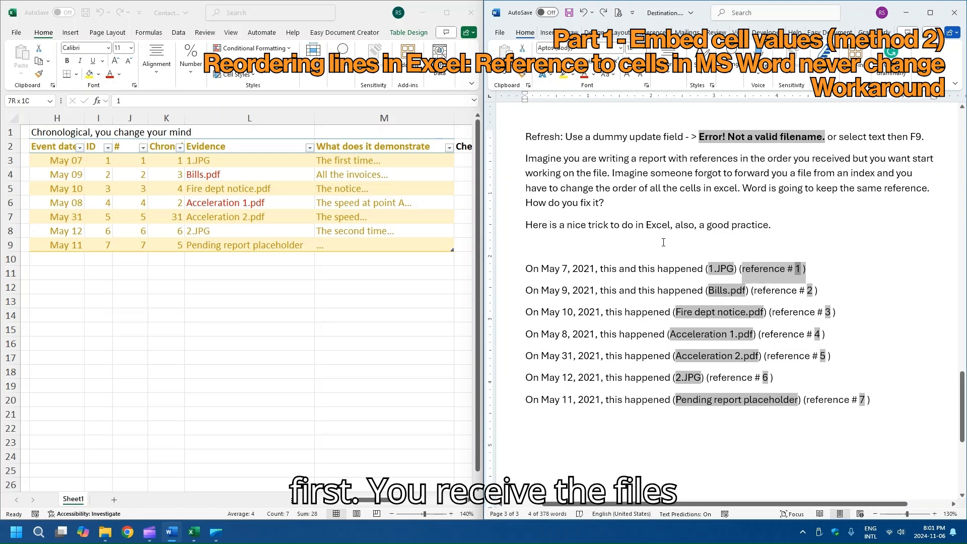
pyautogui.click(805, 270)
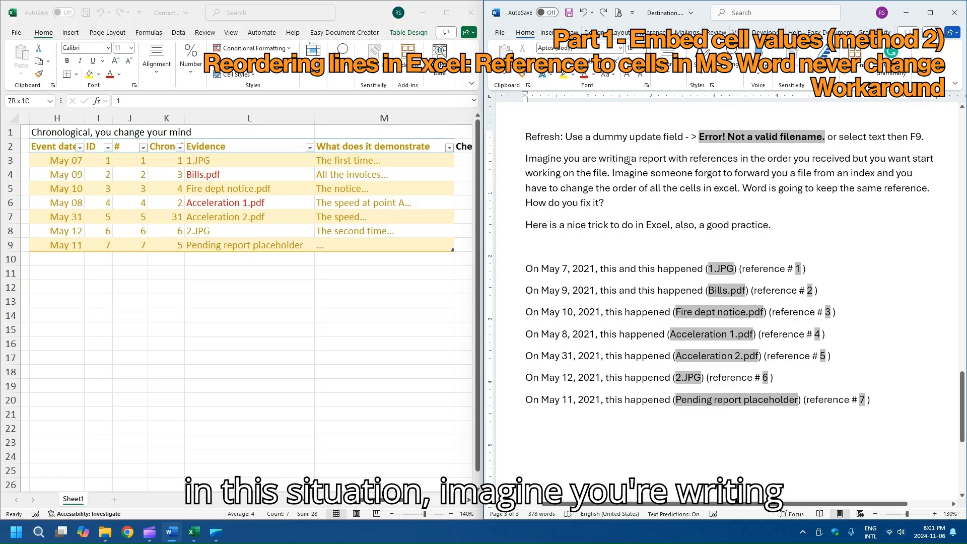
# - Delete the words "from an index" from the paragraph about someone forgetting to forward a file
pyautogui.moveTo(639, 160); pyautogui.dragTo(905, 166)
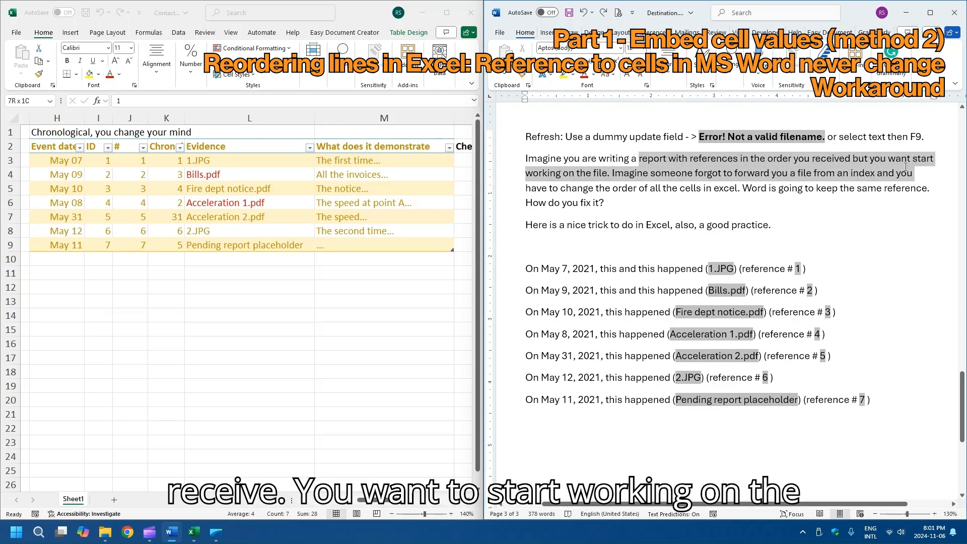
pyautogui.click(616, 174)
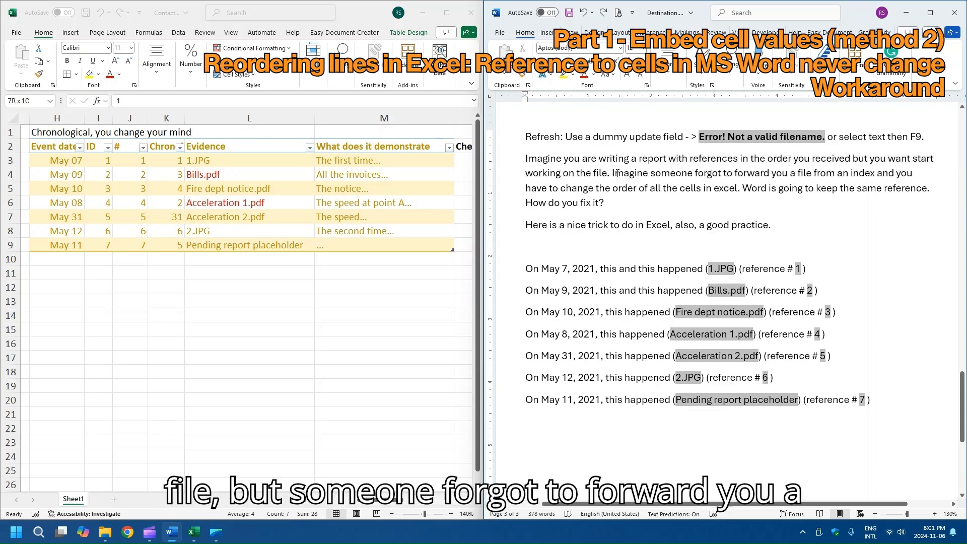
pyautogui.moveTo(629, 172); pyautogui.dragTo(877, 176)
pyautogui.click(860, 175)
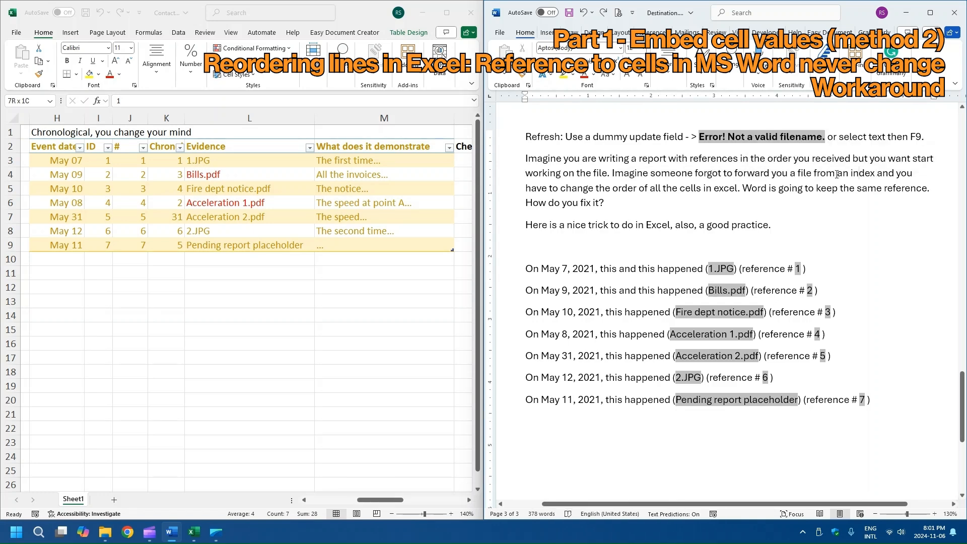
pyautogui.moveTo(819, 175); pyautogui.dragTo(876, 175)
pyautogui.press('Delete')
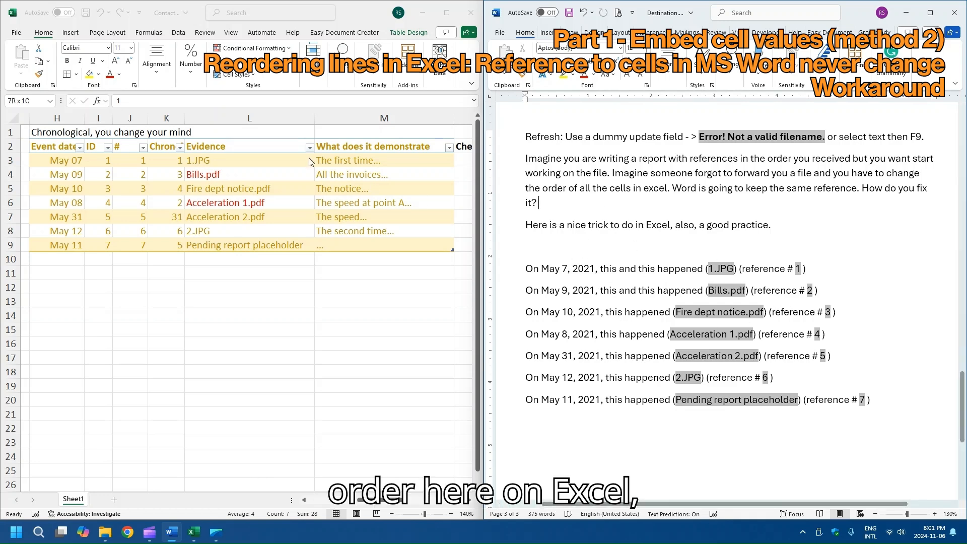
# - In the Excel table, compare the Chronological column K2:K9 with the # column J2:J9
pyautogui.click(162, 149)
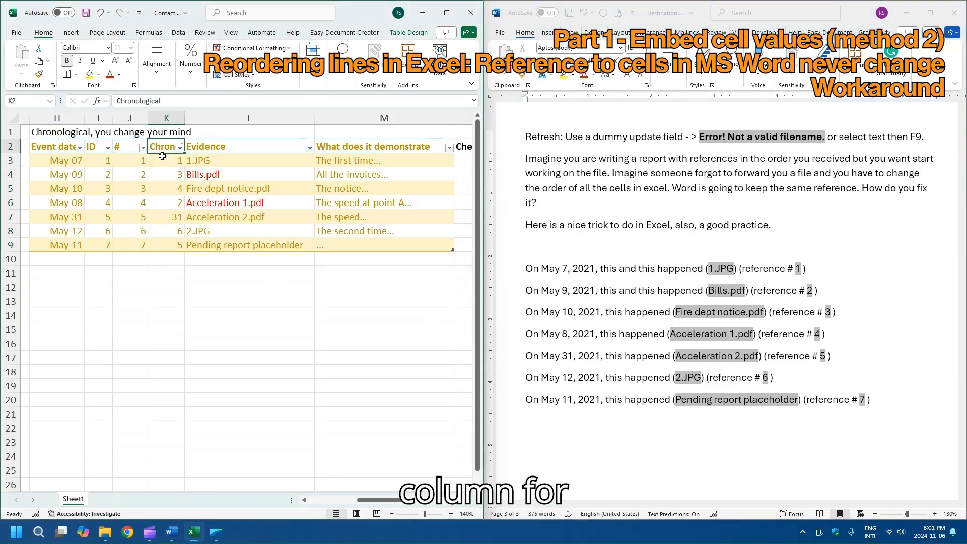
pyautogui.moveTo(163, 150); pyautogui.dragTo(162, 246)
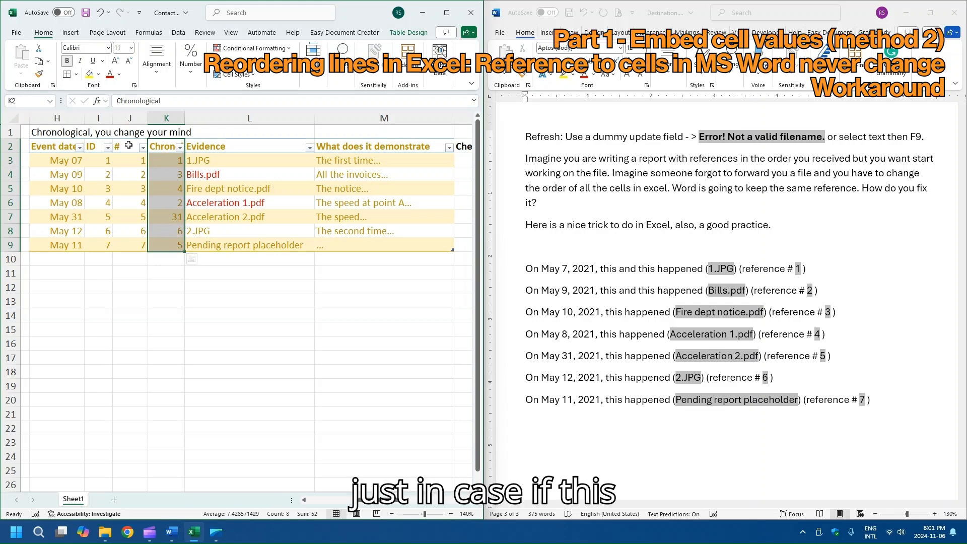
pyautogui.click(166, 146)
pyautogui.moveTo(166, 149); pyautogui.dragTo(174, 245)
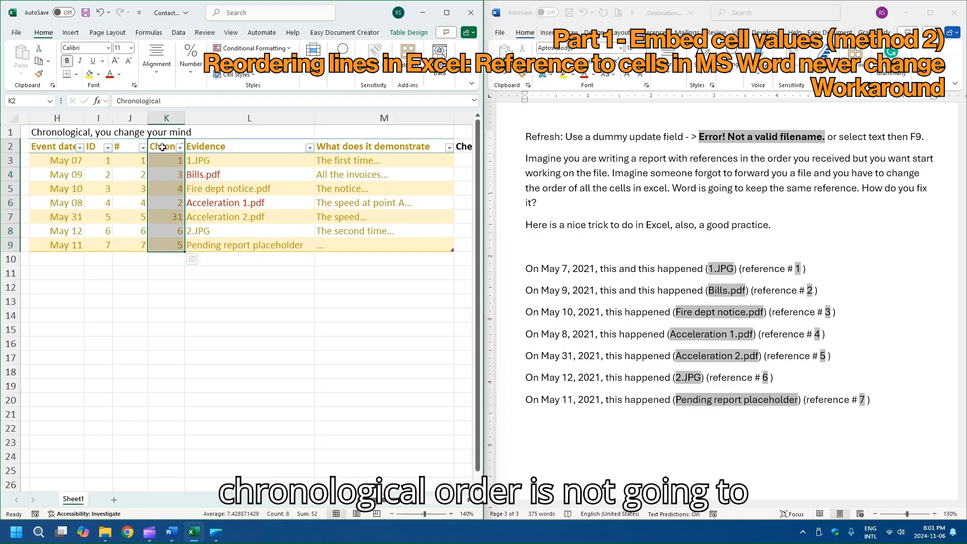
pyautogui.moveTo(129, 147); pyautogui.dragTo(137, 243)
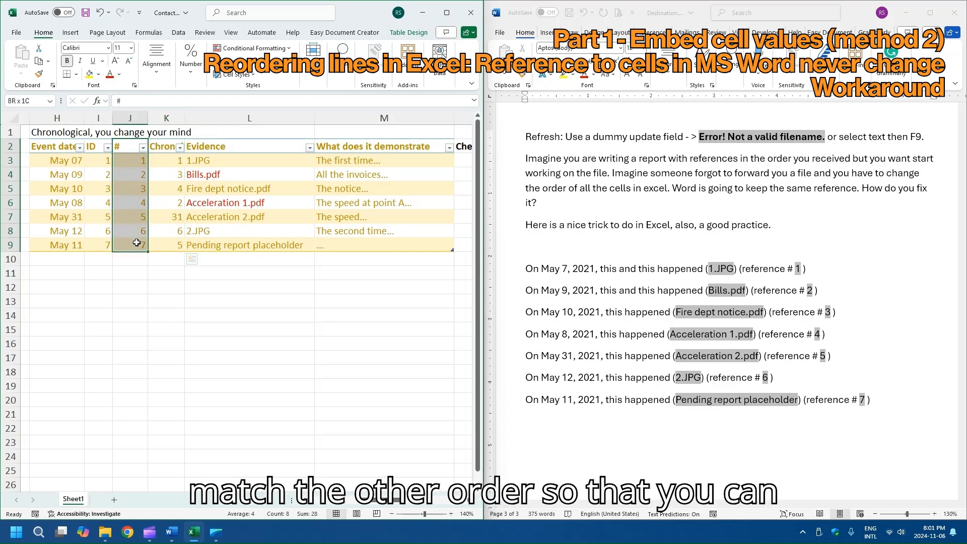
pyautogui.click(161, 160)
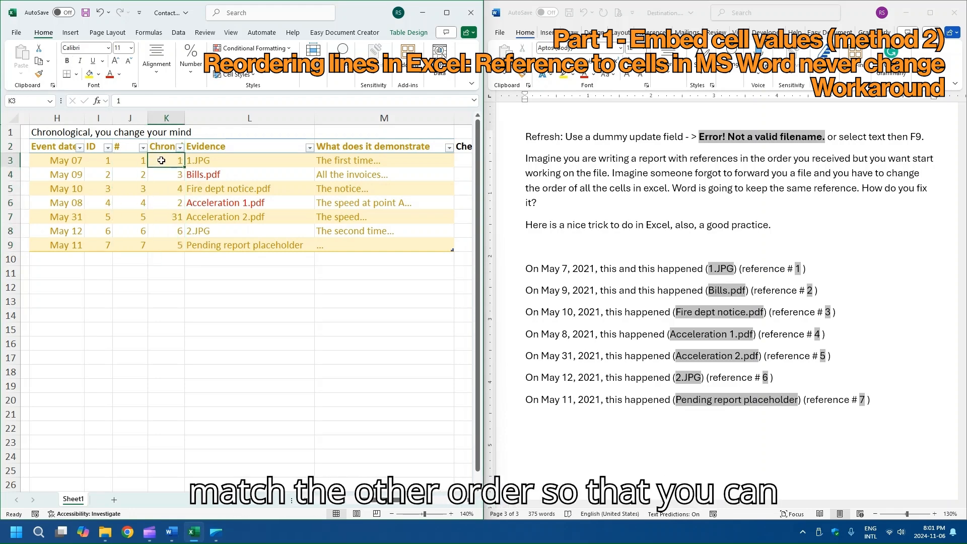
# - Switch back to Destination.docx and review the May 9, May 10 and May 8 events with their linked references
pyautogui.click(667, 239)
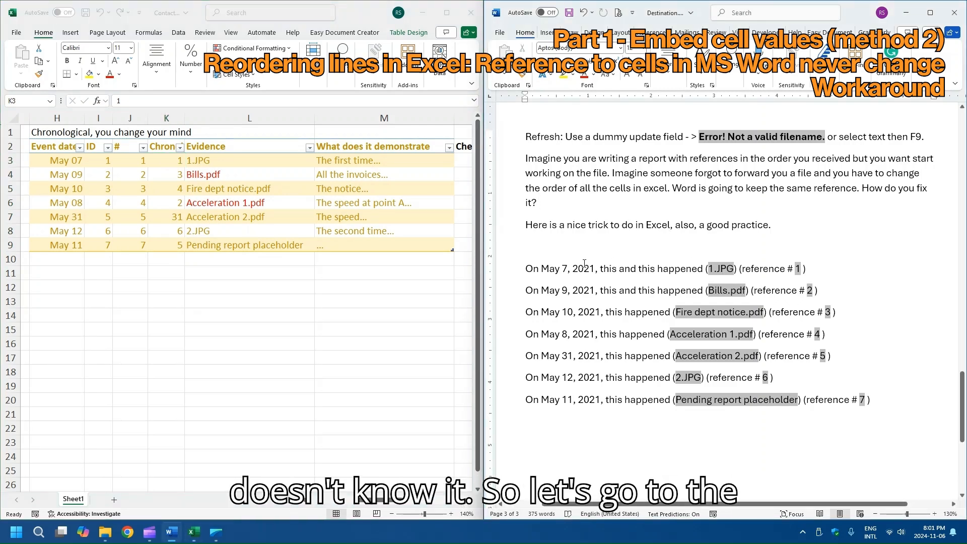
pyautogui.scroll(-2, 528, 266)
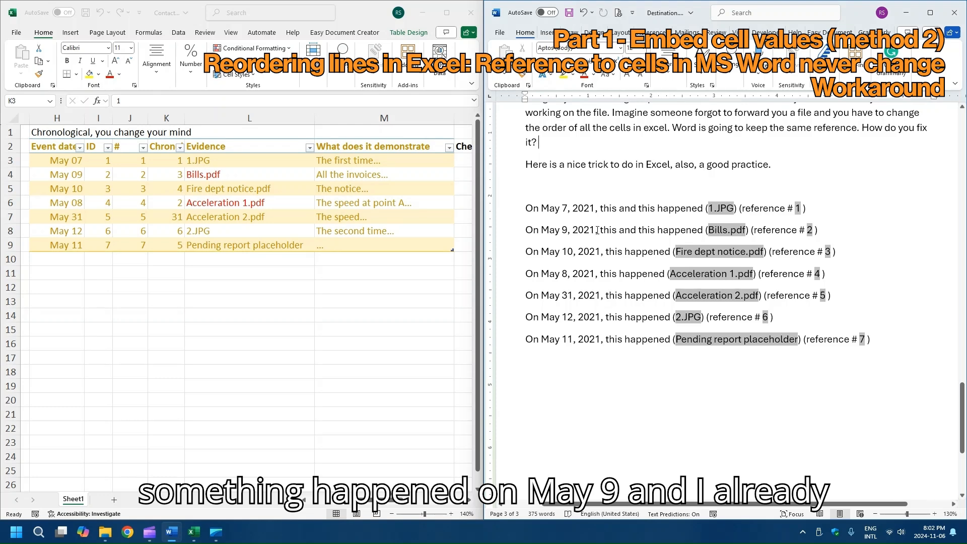
pyautogui.moveTo(831, 231); pyautogui.dragTo(768, 235)
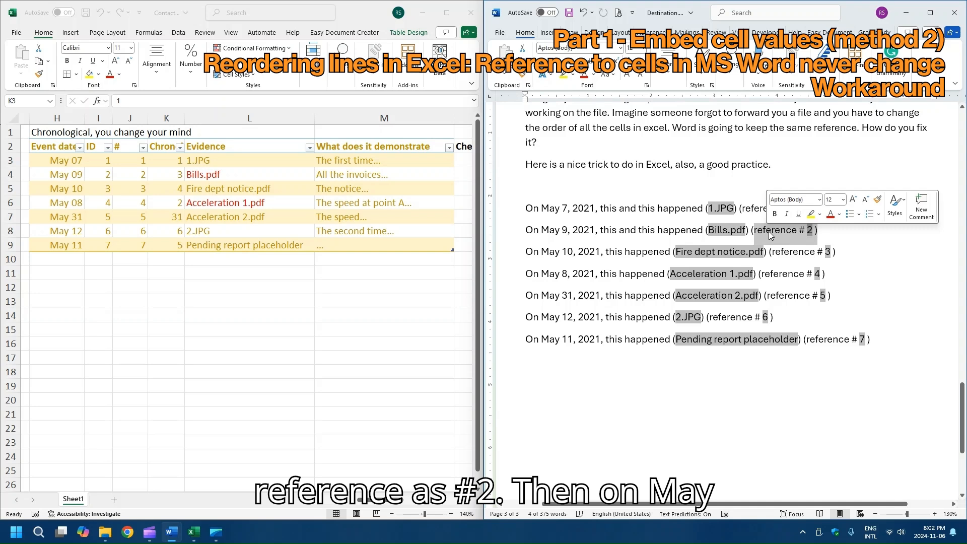
pyautogui.click(768, 231)
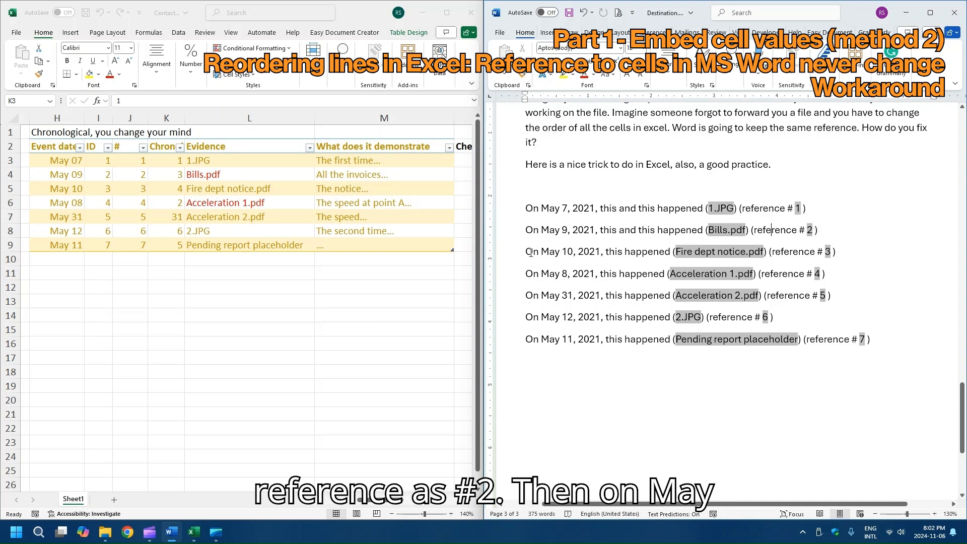
pyautogui.moveTo(531, 253); pyautogui.dragTo(771, 252)
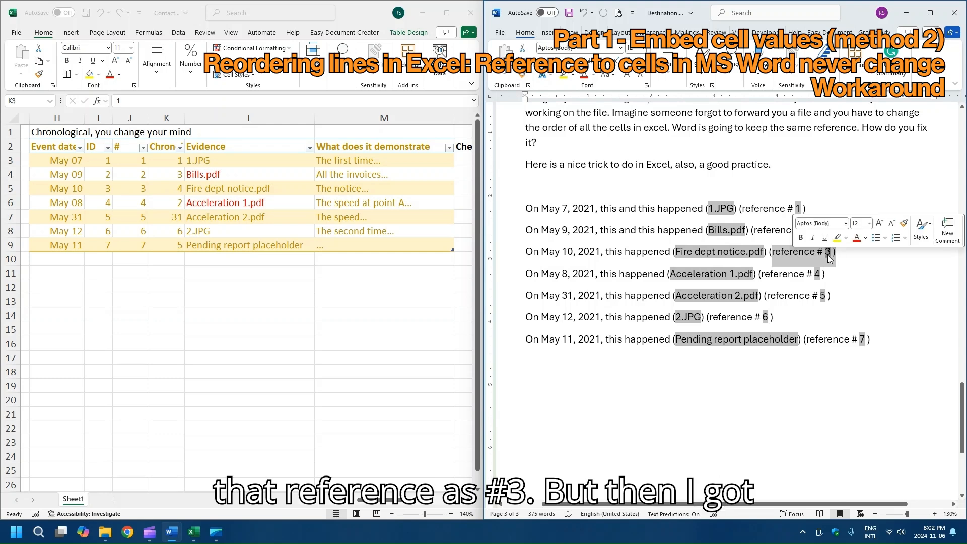
pyautogui.click(826, 273)
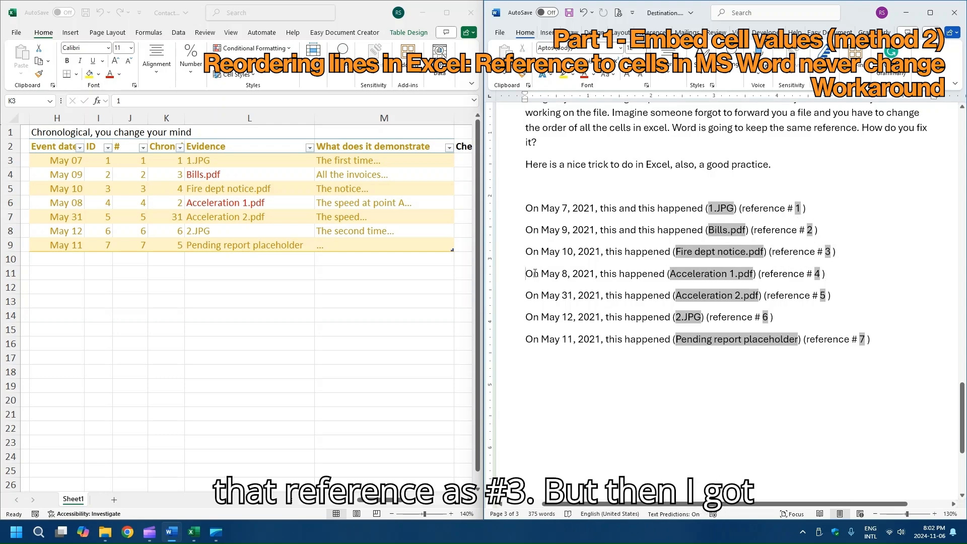
pyautogui.moveTo(534, 273); pyautogui.dragTo(594, 274)
pyautogui.click(618, 275)
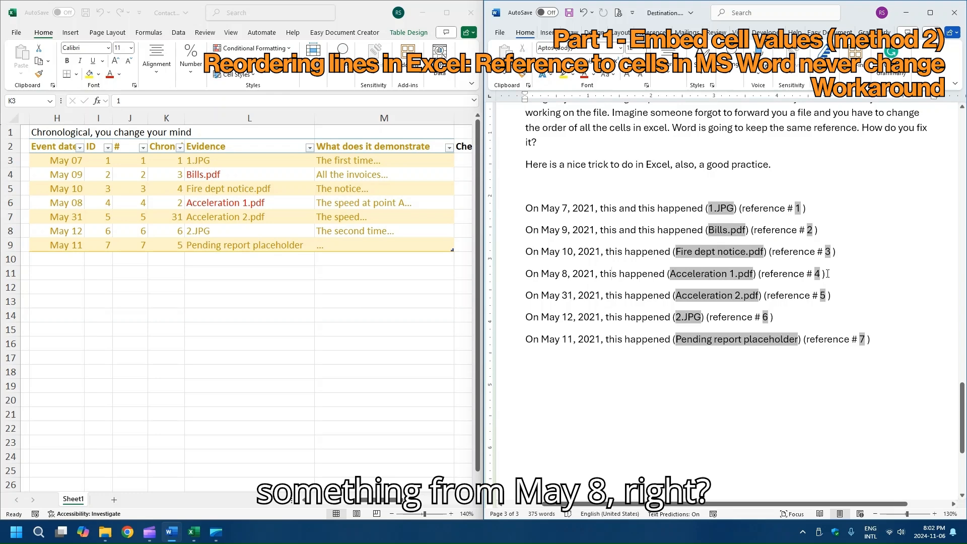
# - Move the May 8, 2021 event line up between the May 7 and May 9 lines
pyautogui.moveTo(828, 273); pyautogui.dragTo(536, 281)
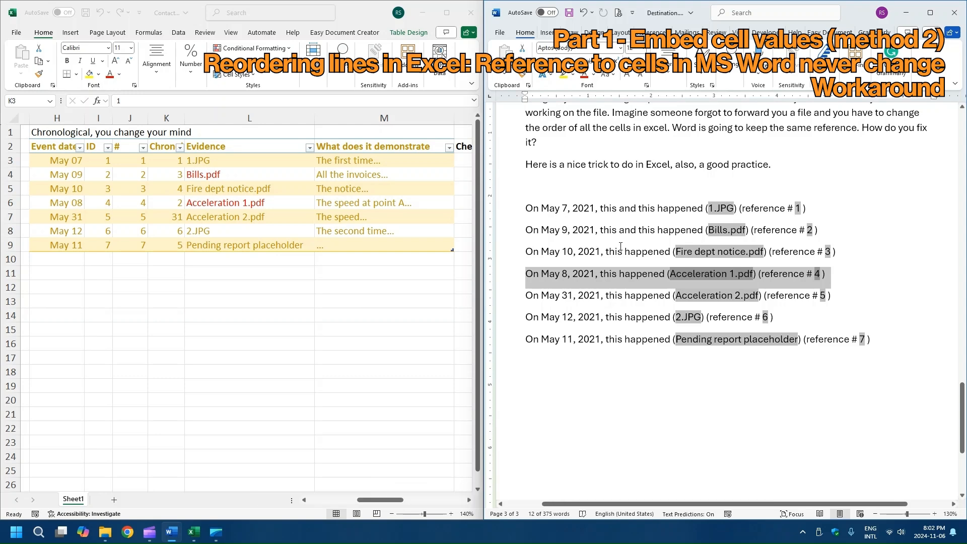
pyautogui.hotkey('ctrl', 'x')
pyautogui.press('Right')
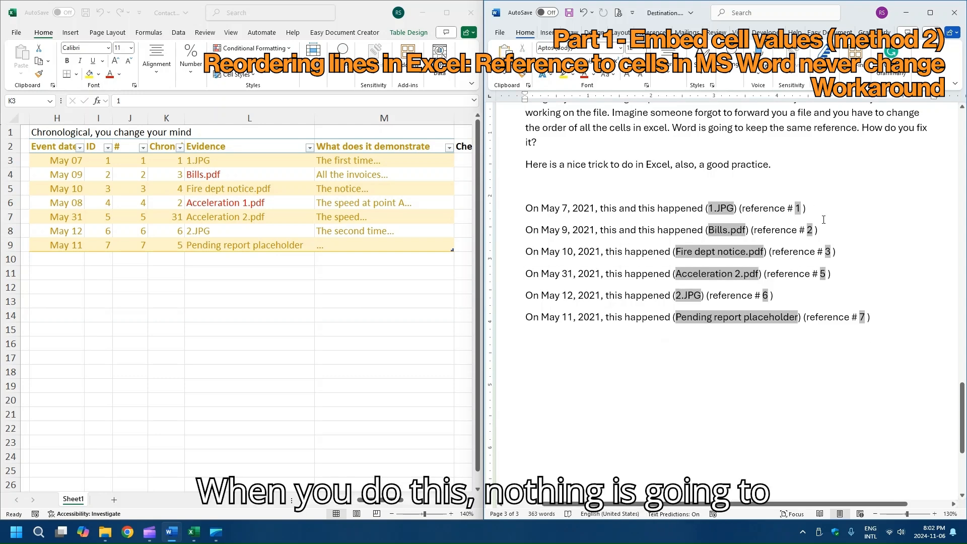
pyautogui.hotkey('ctrl', 'v')
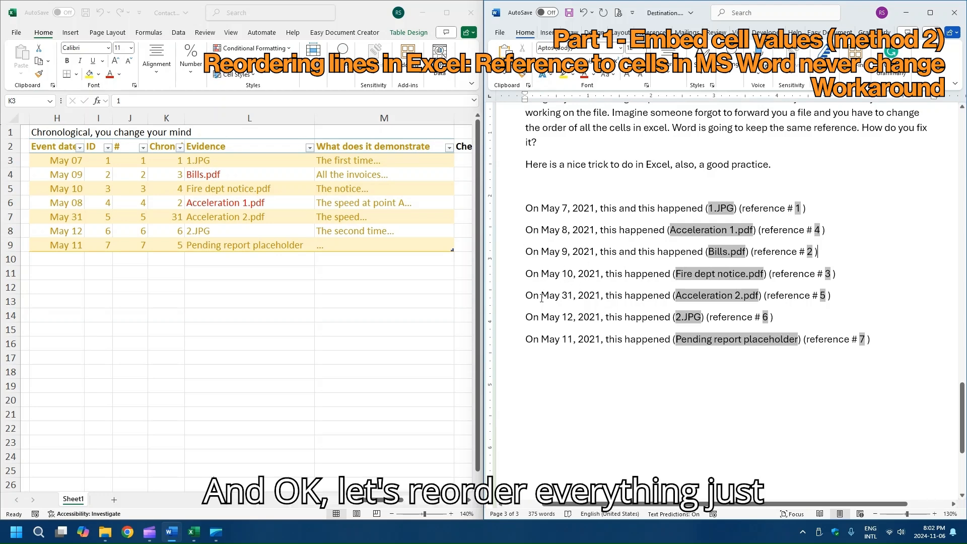
# - Move the May 11, 2021 event line directly below the May 10 line, leaving no blank line after it
pyautogui.click(852, 278)
pyautogui.press('Return')
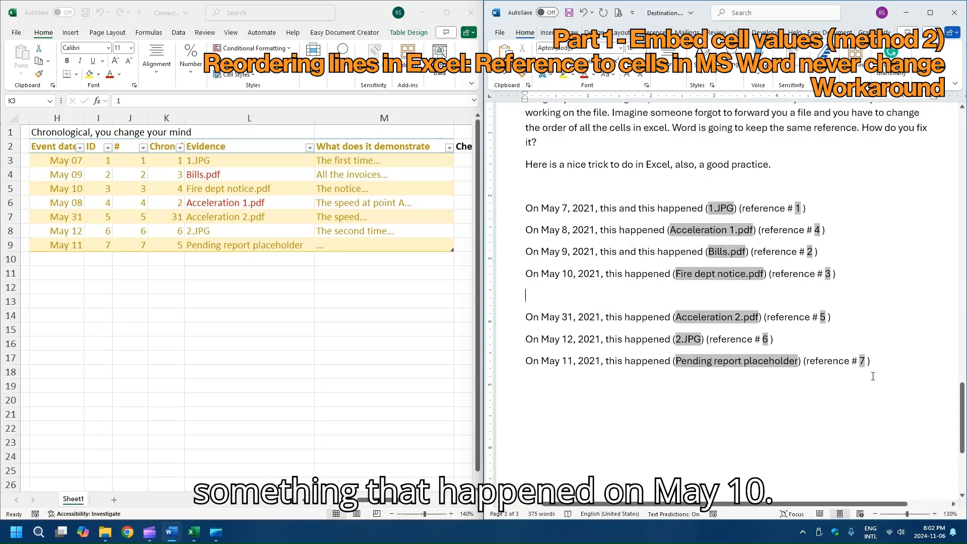
pyautogui.moveTo(767, 367); pyautogui.dragTo(524, 362)
pyautogui.hotkey('ctrl', 'x')
pyautogui.click(579, 298)
pyautogui.hotkey('ctrl', 'v')
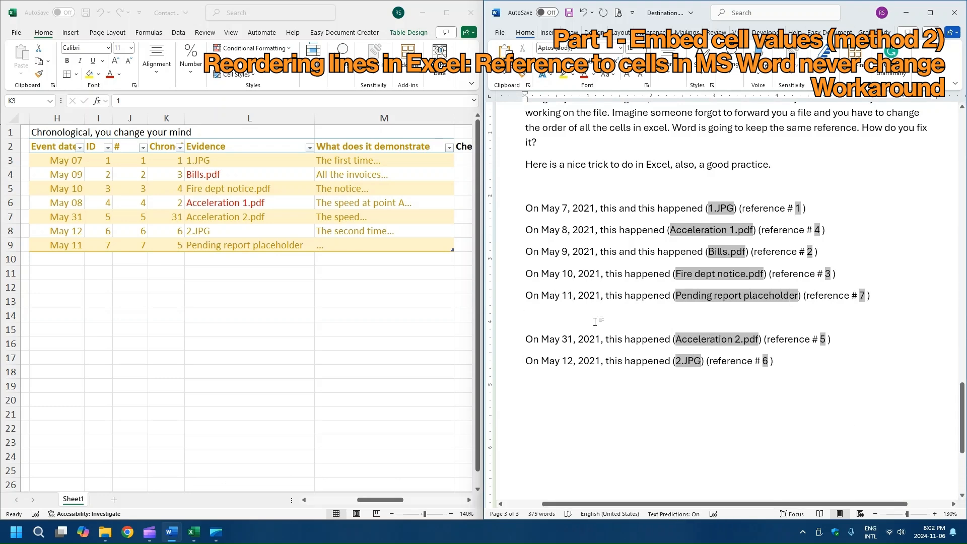
pyautogui.press('BackSpace')
# - Move the May 31, 2021 event line to the end of the list, below May 12
pyautogui.moveTo(844, 318); pyautogui.dragTo(464, 328)
pyautogui.hotkey('ctrl', 'x')
pyautogui.click(579, 340)
pyautogui.hotkey('ctrl', 'v')
pyautogui.click(857, 329)
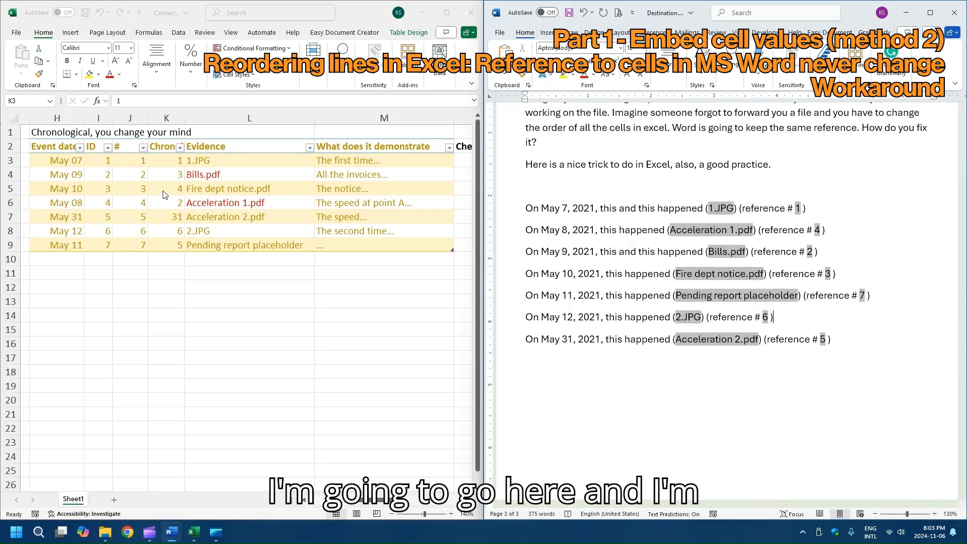
# - Sort the Excel table by the Chronological column from smallest to largest
pyautogui.click(176, 158)
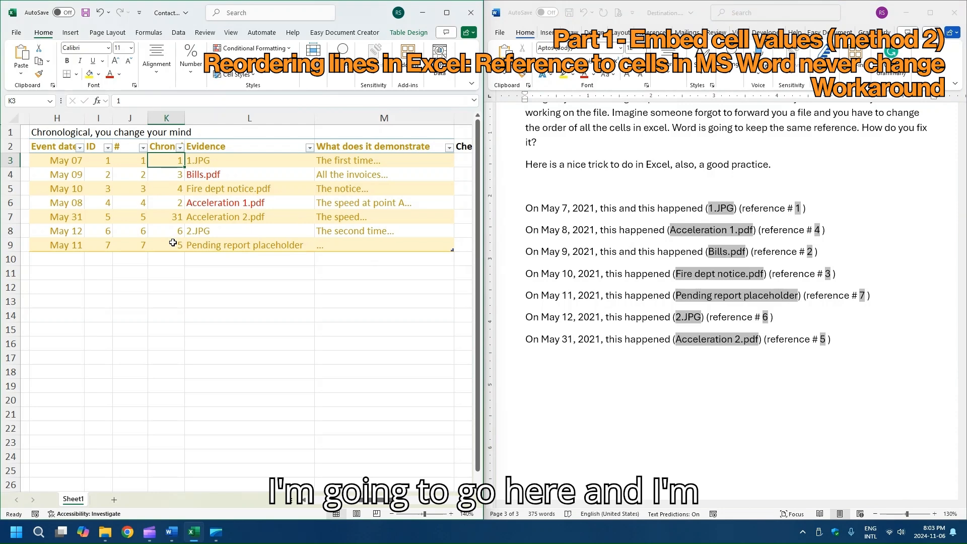
pyautogui.keyDown('shift'); pyautogui.click(172, 242); pyautogui.keyUp('shift')
pyautogui.click(180, 147)
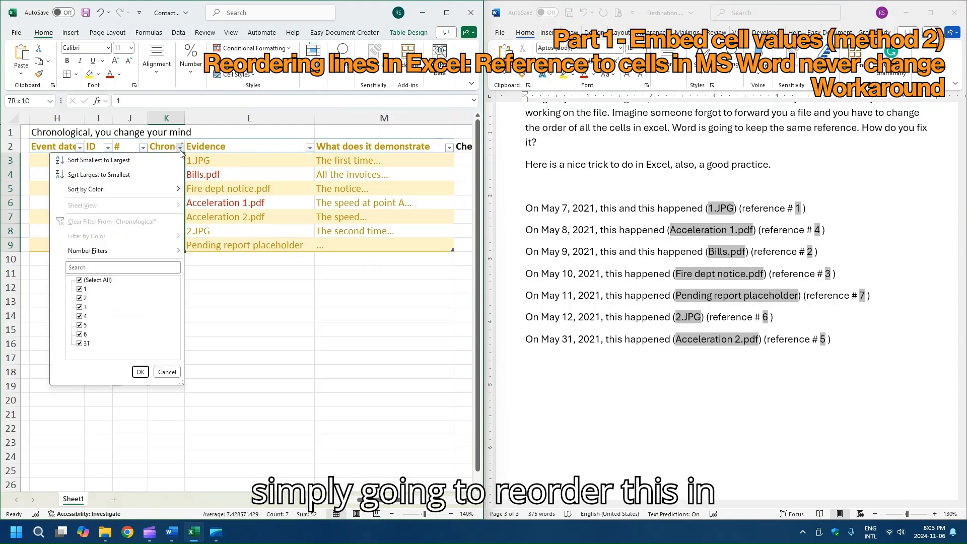
pyautogui.click(128, 161)
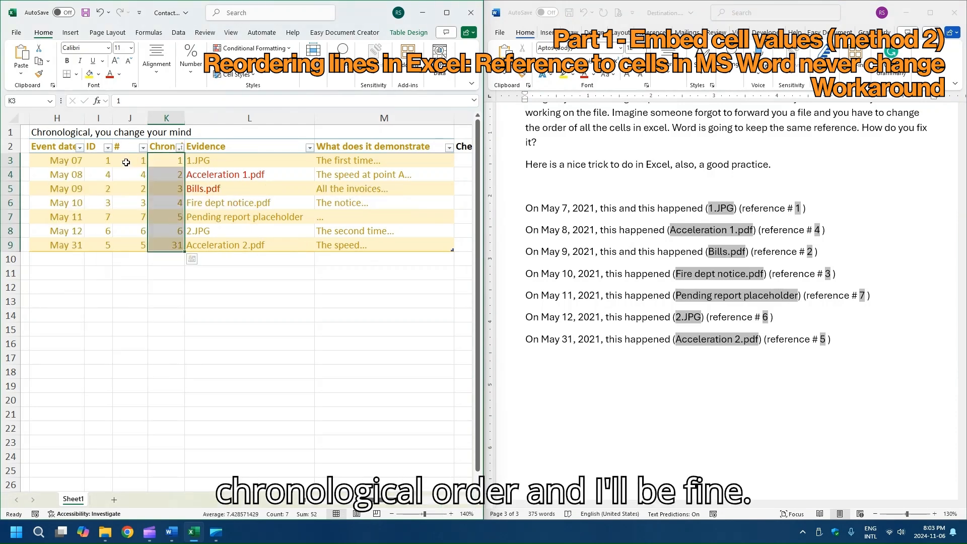
pyautogui.click(209, 190)
# - Update the linked fields of all dated events, May 7 through May 31, in Destination.docx
pyautogui.click(697, 254)
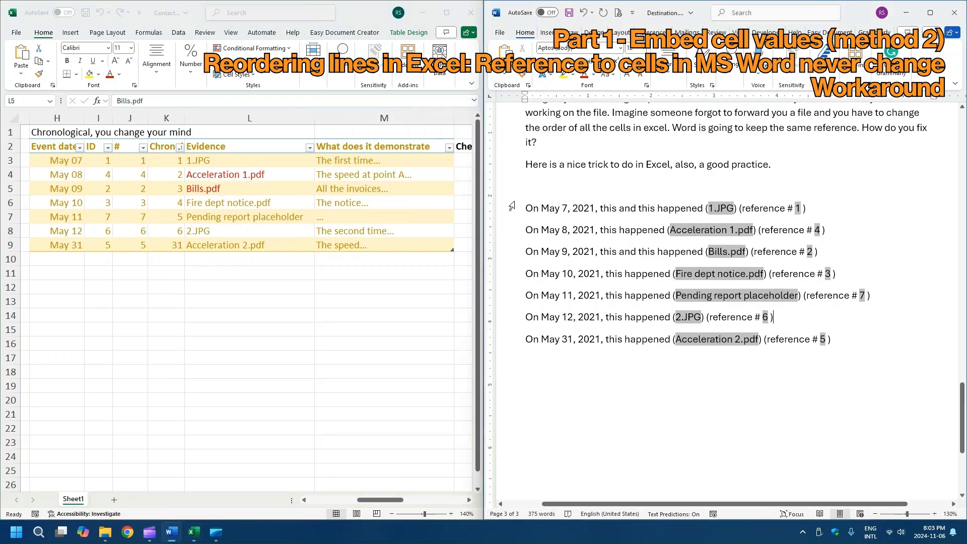
pyautogui.moveTo(526, 189); pyautogui.dragTo(838, 338)
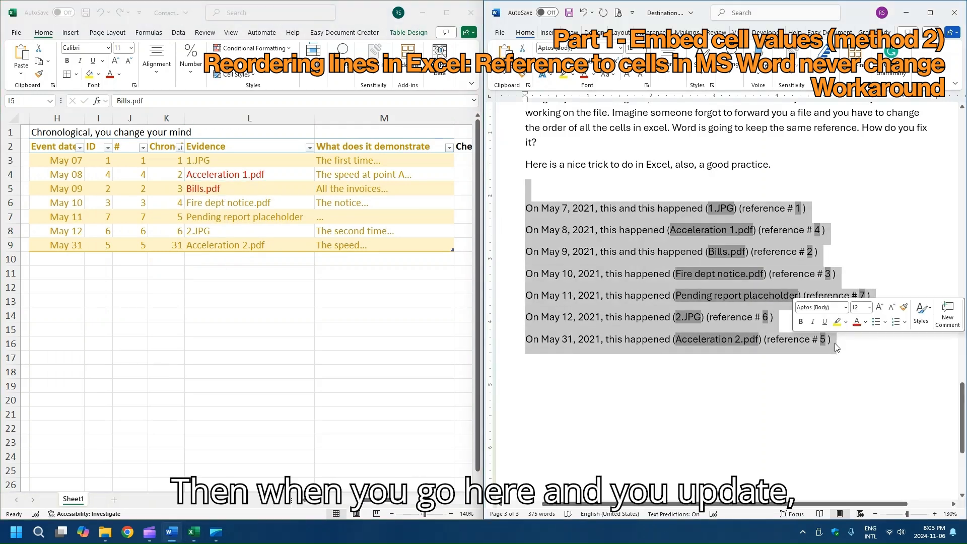
pyautogui.press('F9')
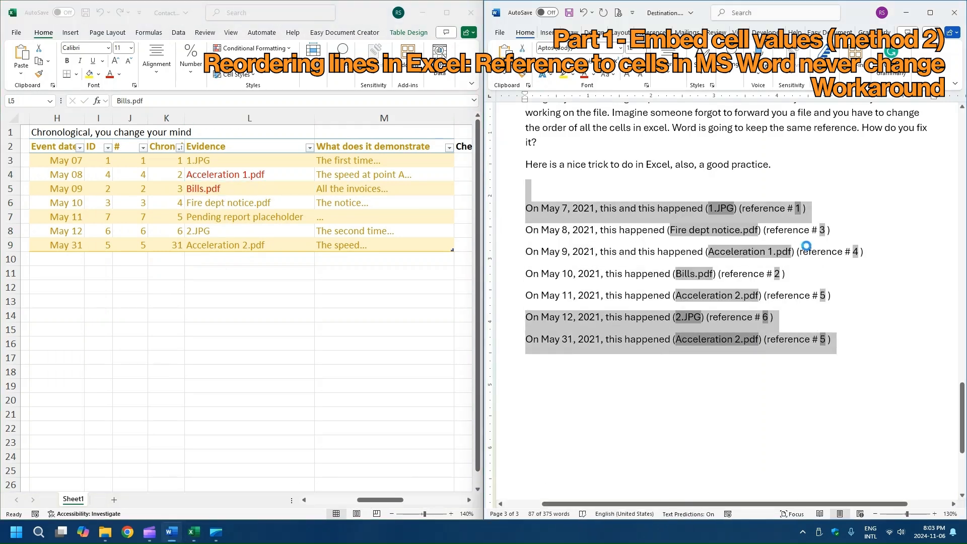
# - Undo the field update on the dated events list
pyautogui.click(859, 229)
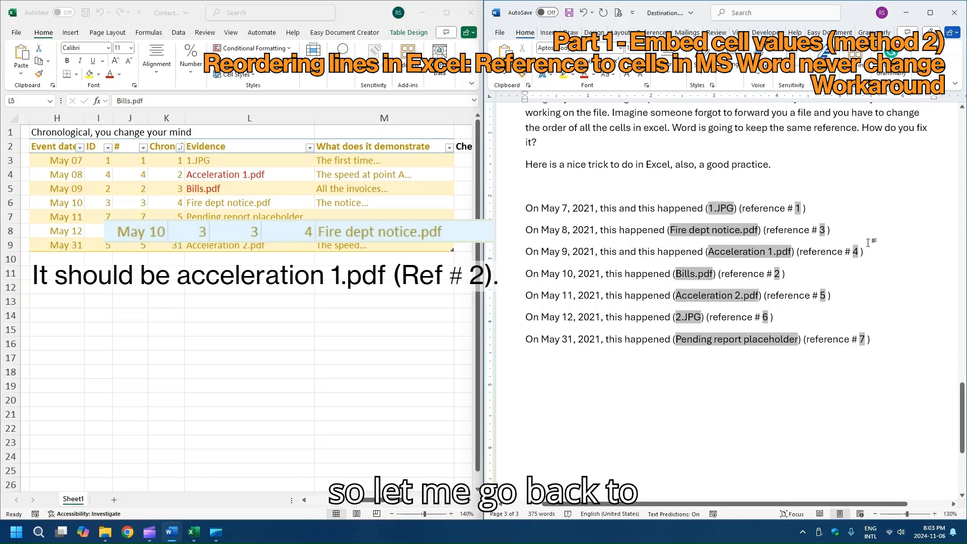
pyautogui.hotkey('ctrl', 'z')
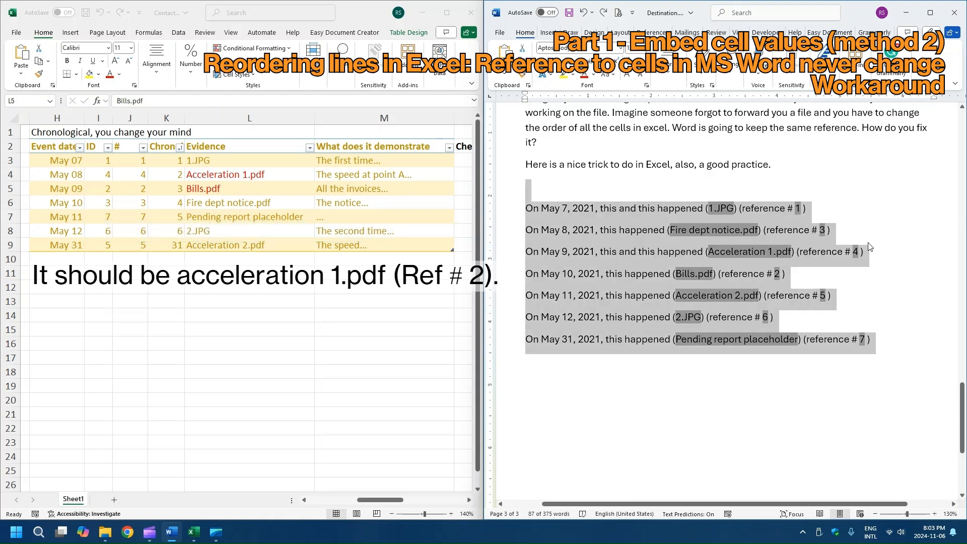
pyautogui.press('F9')
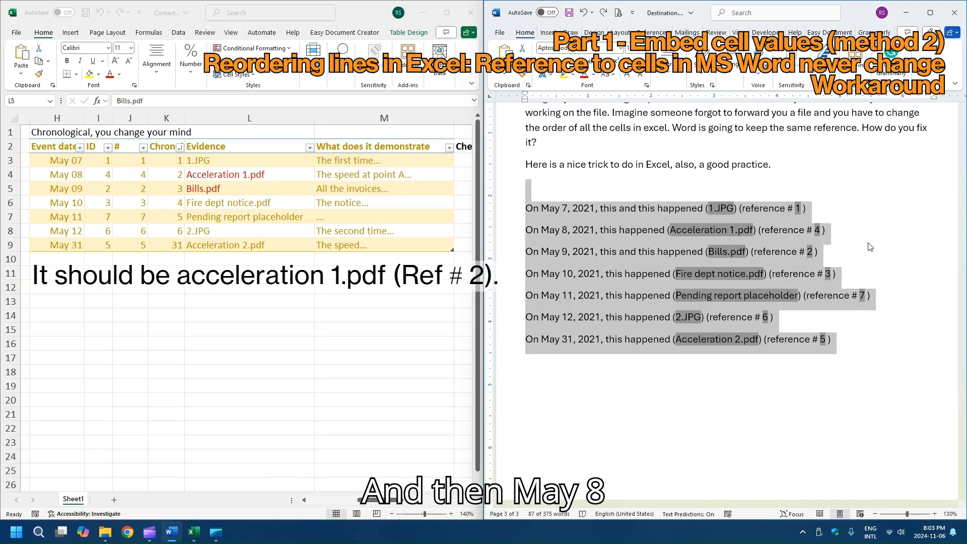
# - Refresh the linked fields in the dated events list, May 7 through May 31, in Destination.docx again
pyautogui.press('F9')
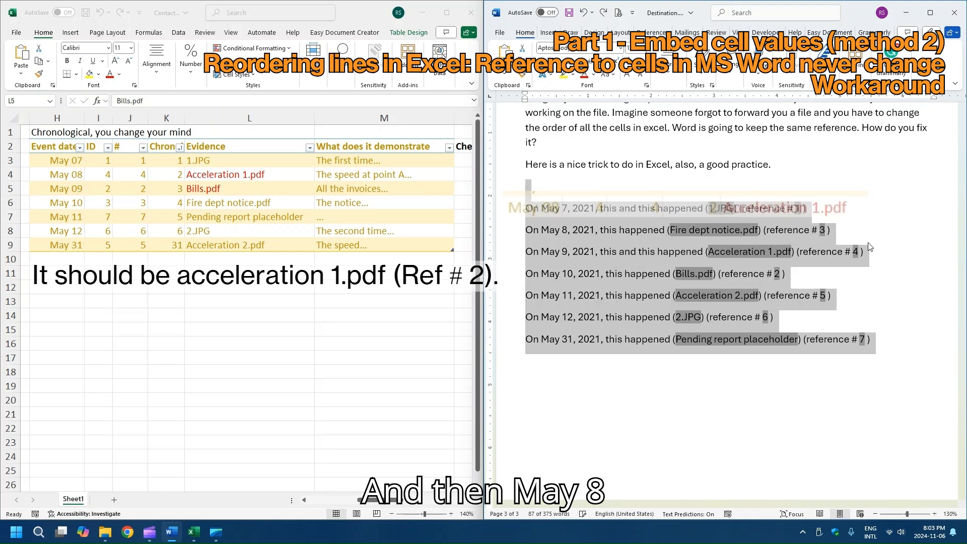
pyautogui.click(856, 231)
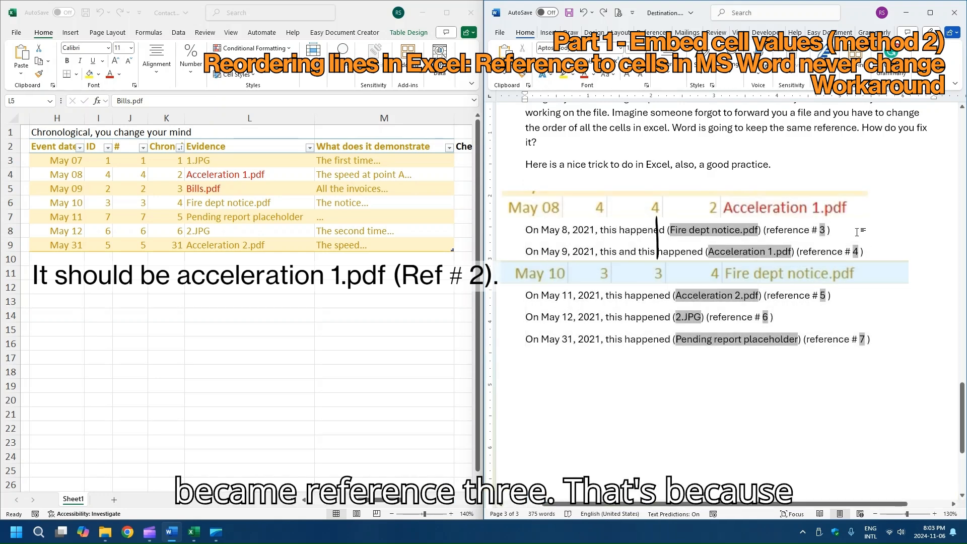
# - Examine the field codes of the dated events, especially the May 8 reference's R6C10 cell link, against the Excel rows
pyautogui.hotkey('alt', 'F9')
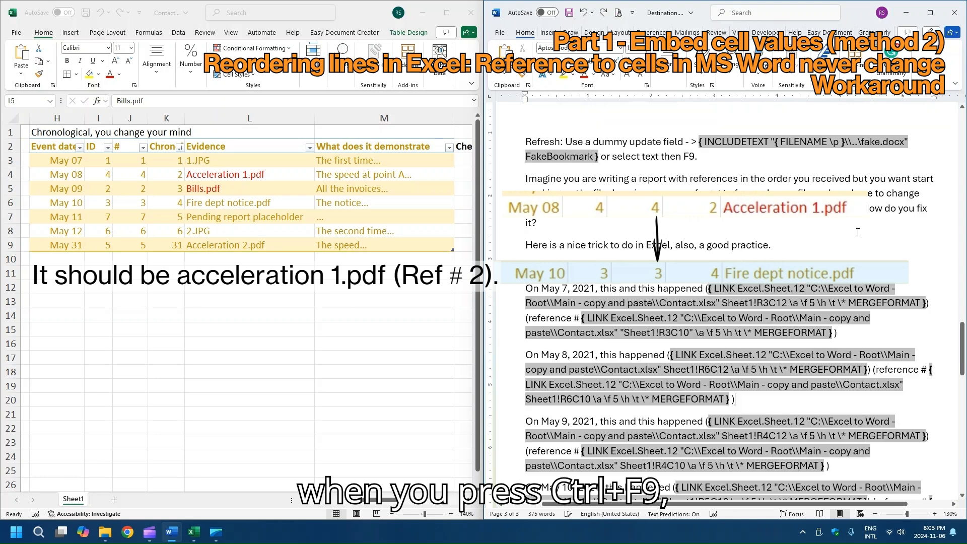
pyautogui.scroll(-1, 803, 361)
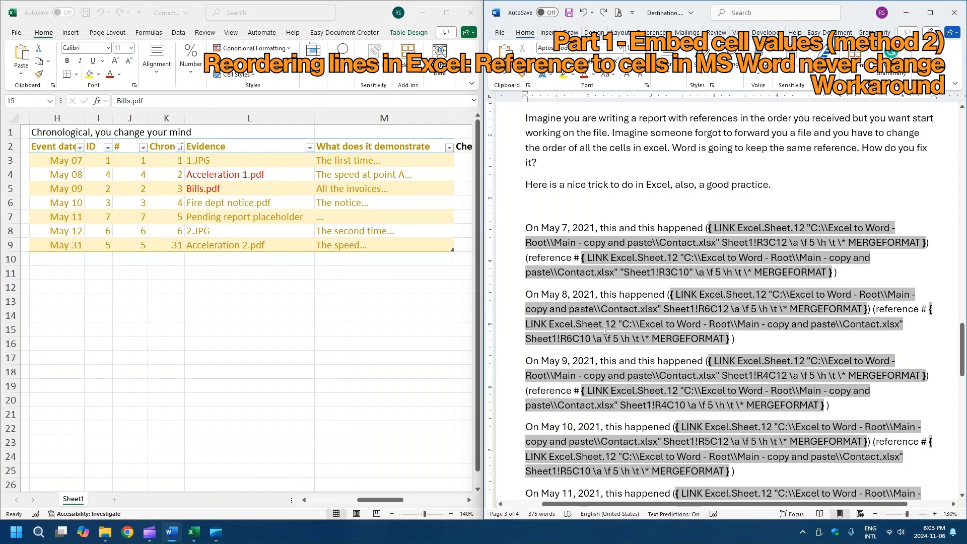
pyautogui.moveTo(561, 339); pyautogui.dragTo(591, 339)
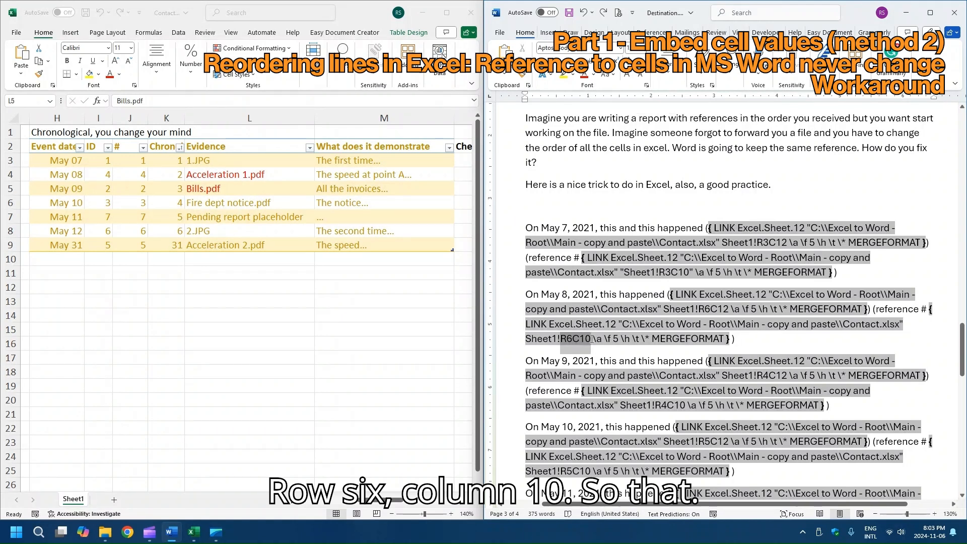
pyautogui.click(158, 188)
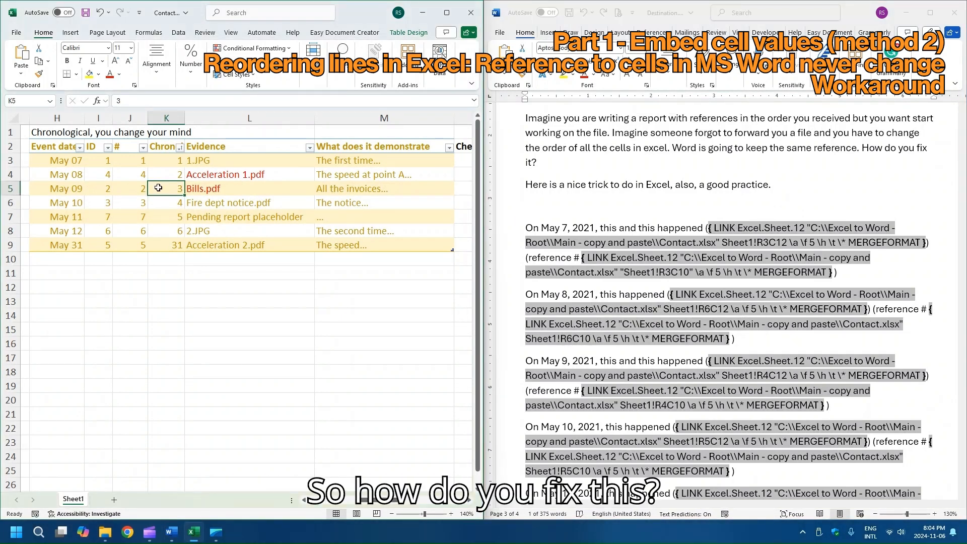
pyautogui.click(758, 340)
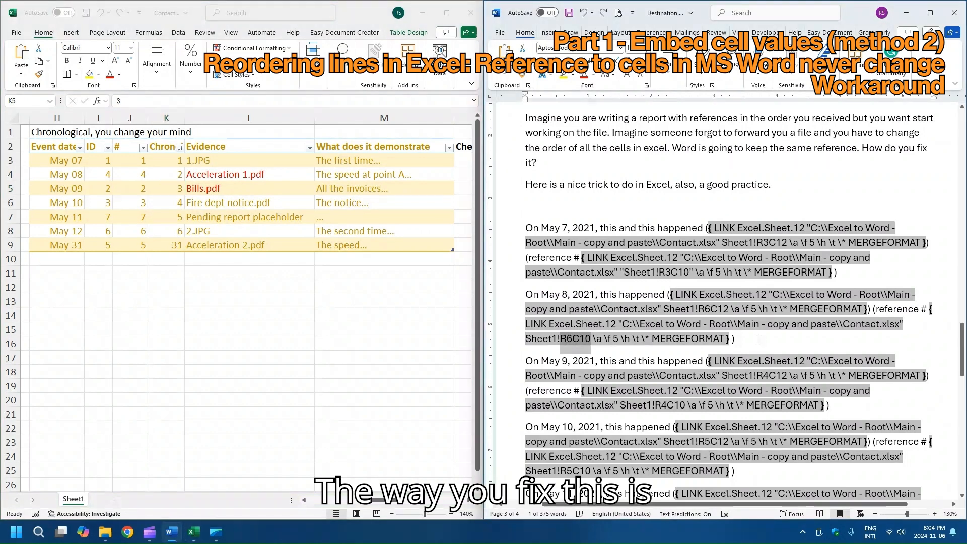
pyautogui.hotkey('alt', 'F9')
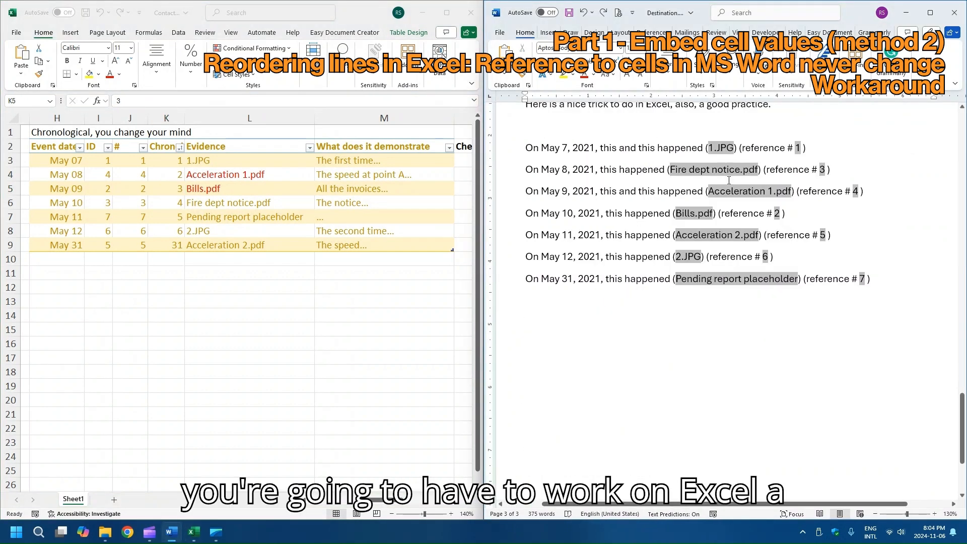
pyautogui.scroll(2, 714, 228)
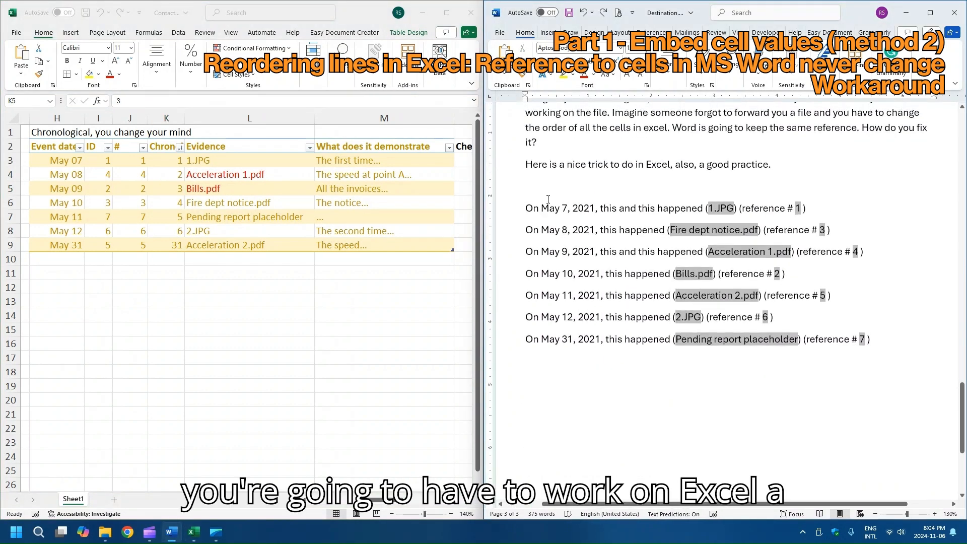
# - Renumber the Excel table's # column to match the Chronological column: 1, 2, 3, 4, 5, 6 and 31
pyautogui.click(146, 161)
pyautogui.click(142, 161)
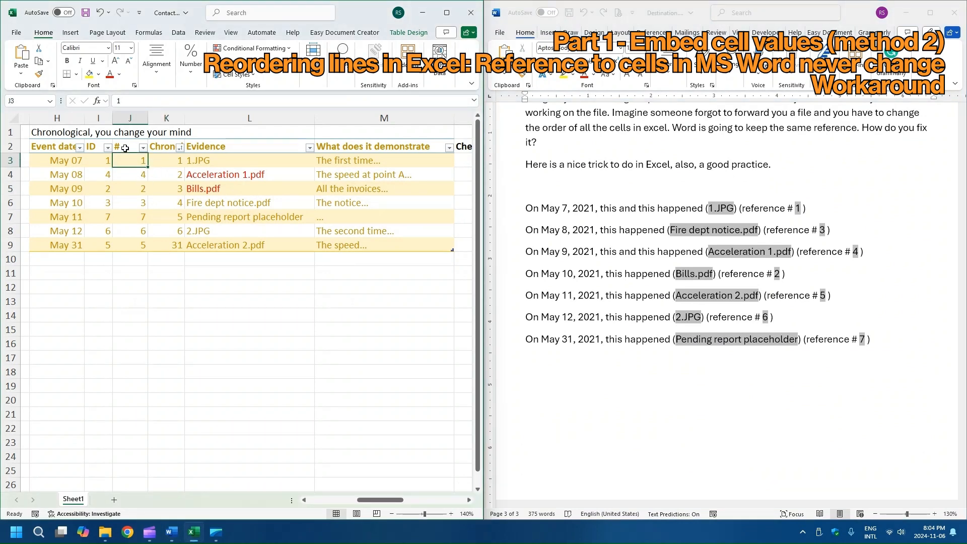
pyautogui.click(134, 189)
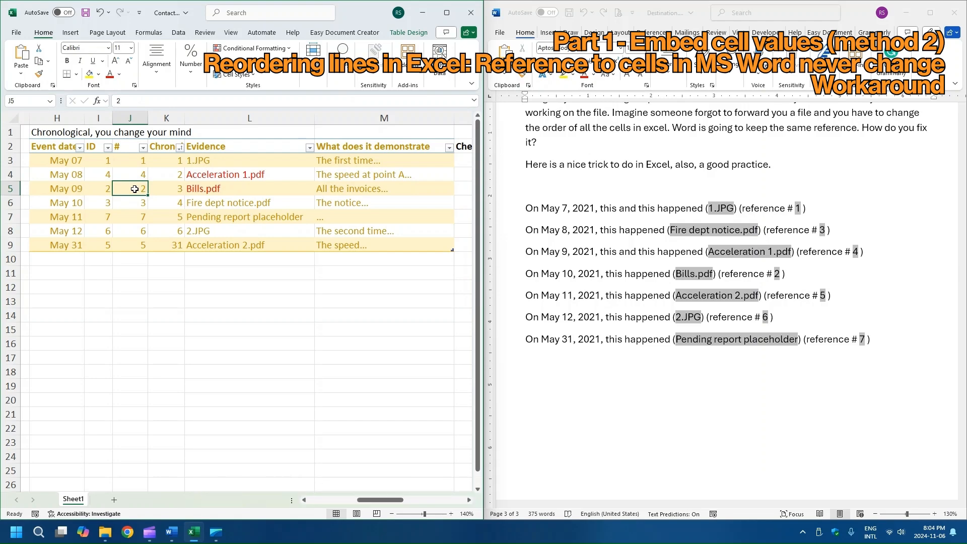
pyautogui.click(130, 162)
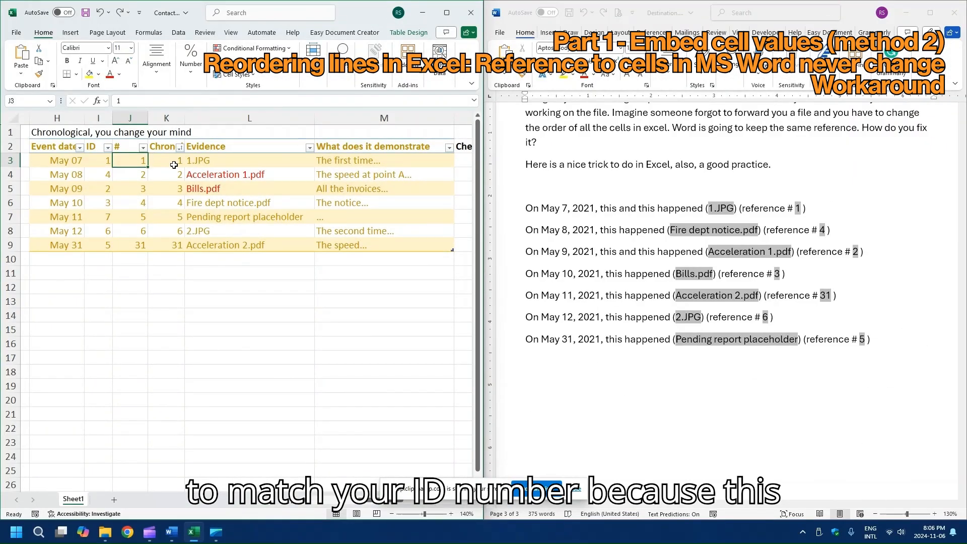
# - Check each # column value against the Chronological column, from the May 07 row down to May 31
pyautogui.press('Down')
pyautogui.press('Down')
pyautogui.press('Up')
pyautogui.press('Up')
pyautogui.press('Up')
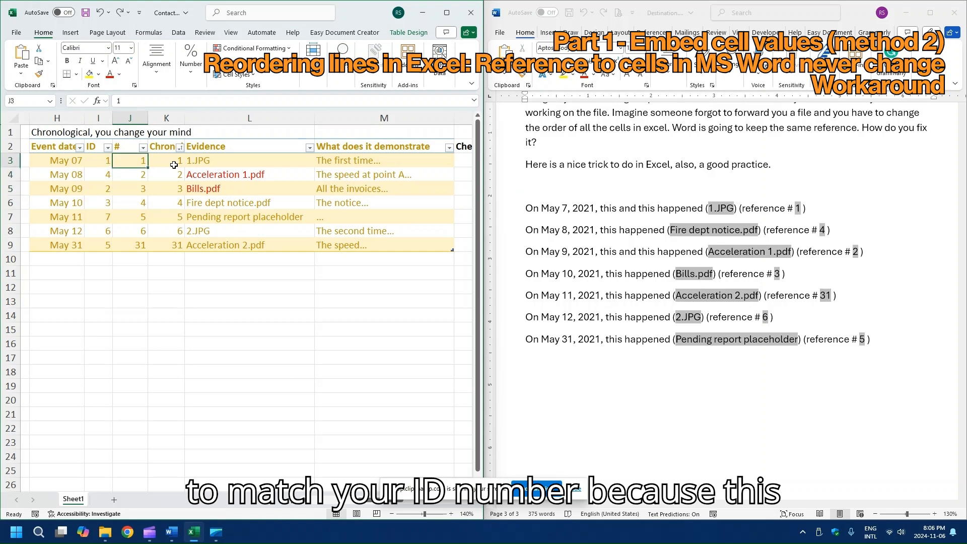
pyautogui.press('Down')
pyautogui.press('Down')
pyautogui.press('Up')
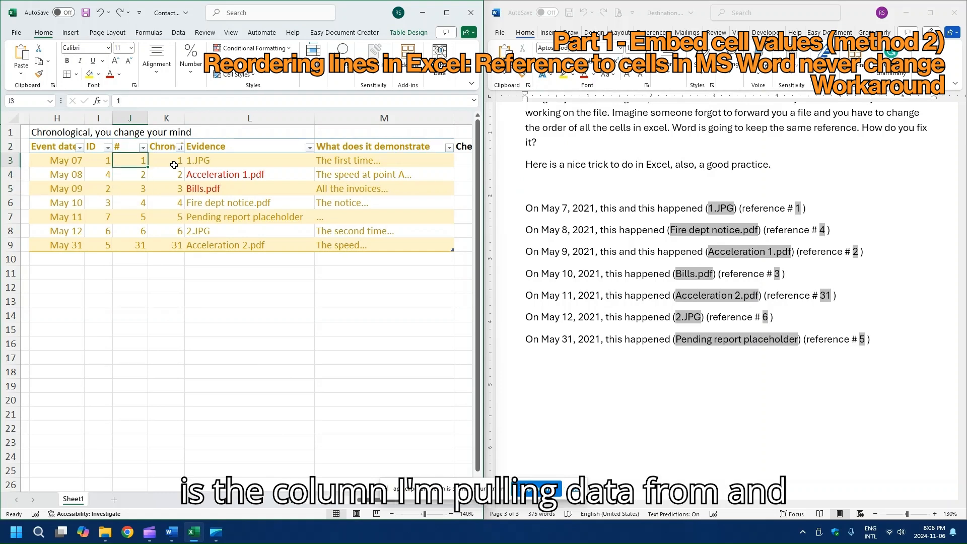
pyautogui.press('Down')
pyautogui.press('Down')
pyautogui.press('Down')
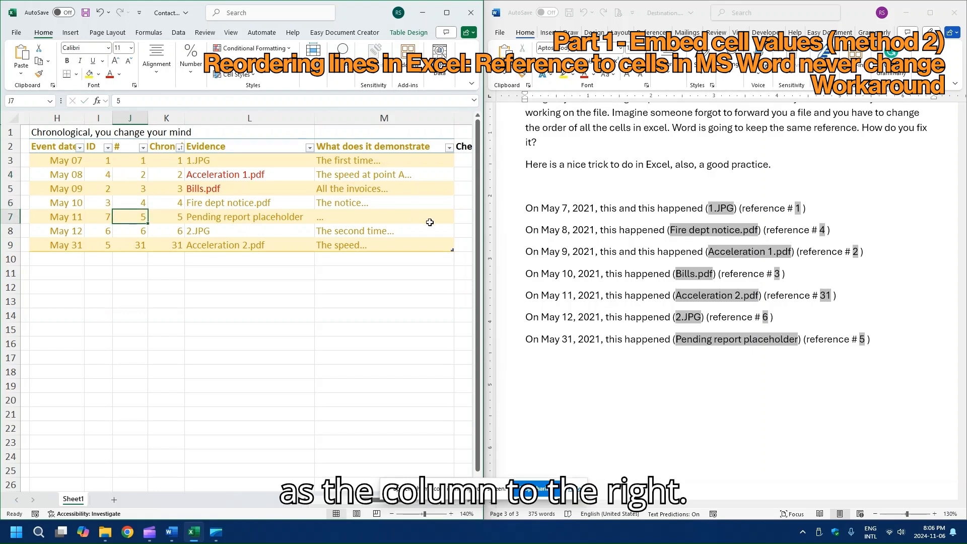
pyautogui.press('Down')
pyautogui.press('Right')
pyautogui.press('Left')
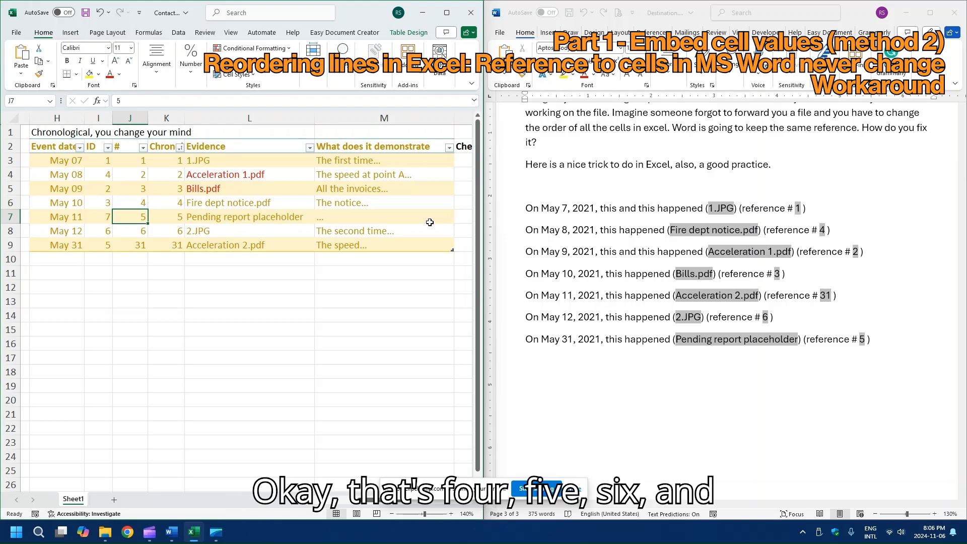
pyautogui.press('Down')
pyautogui.press('Down')
pyautogui.press('Down')
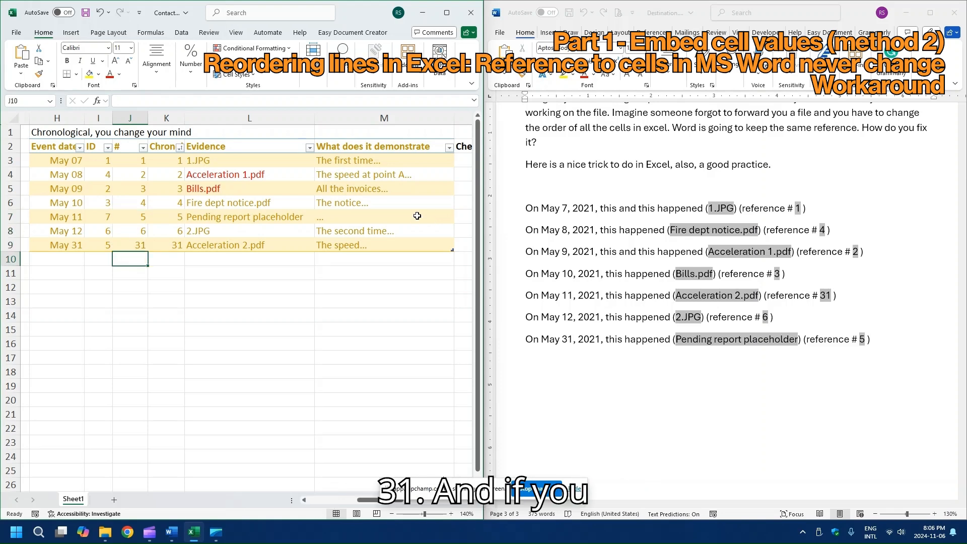
pyautogui.click(810, 186)
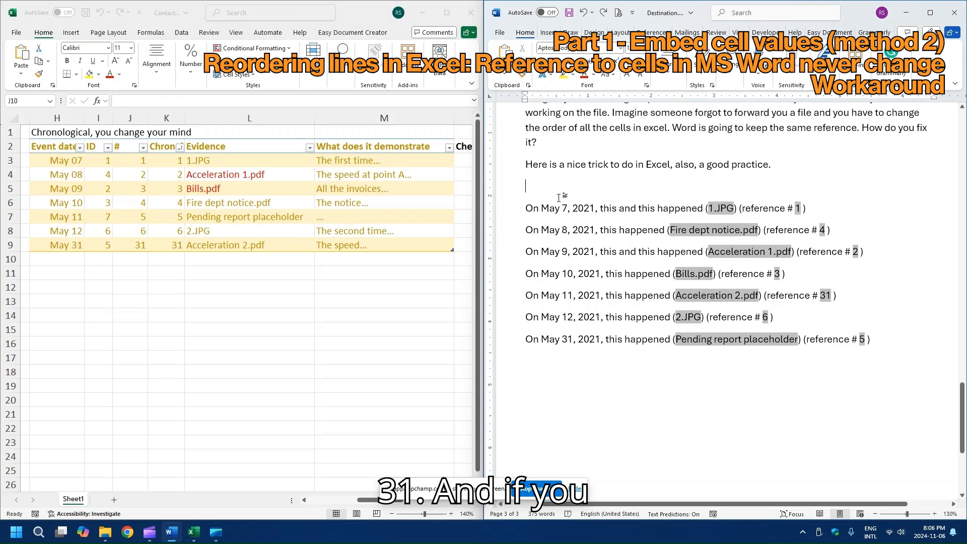
pyautogui.moveTo(559, 198); pyautogui.dragTo(897, 347)
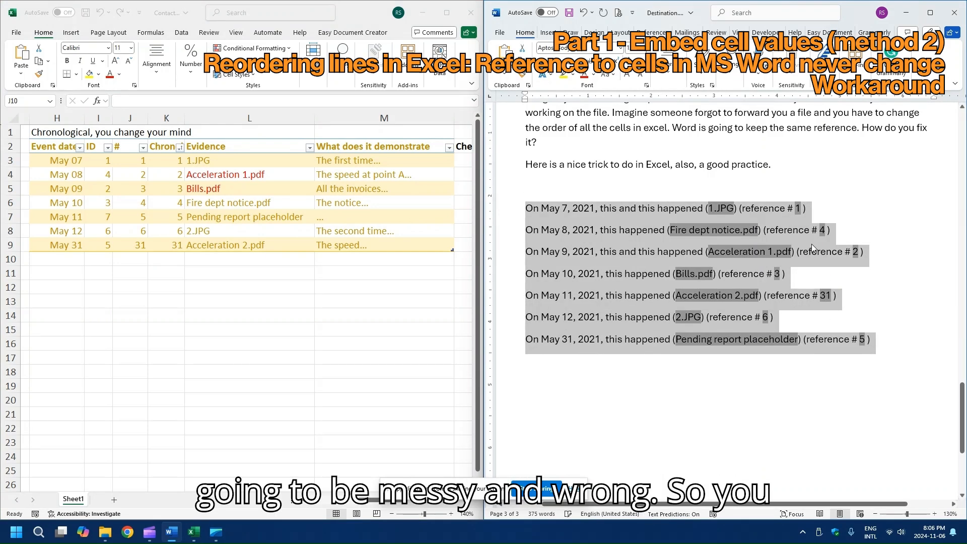
pyautogui.click(618, 191)
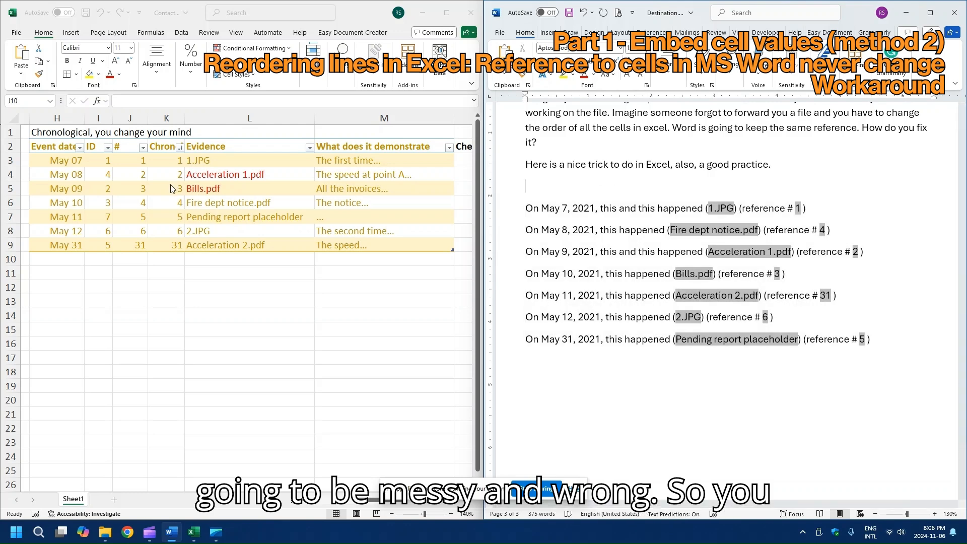
# - Sort the Excel table by the ID column from smallest to largest to restore the original row order
pyautogui.click(109, 148)
pyautogui.click(107, 148)
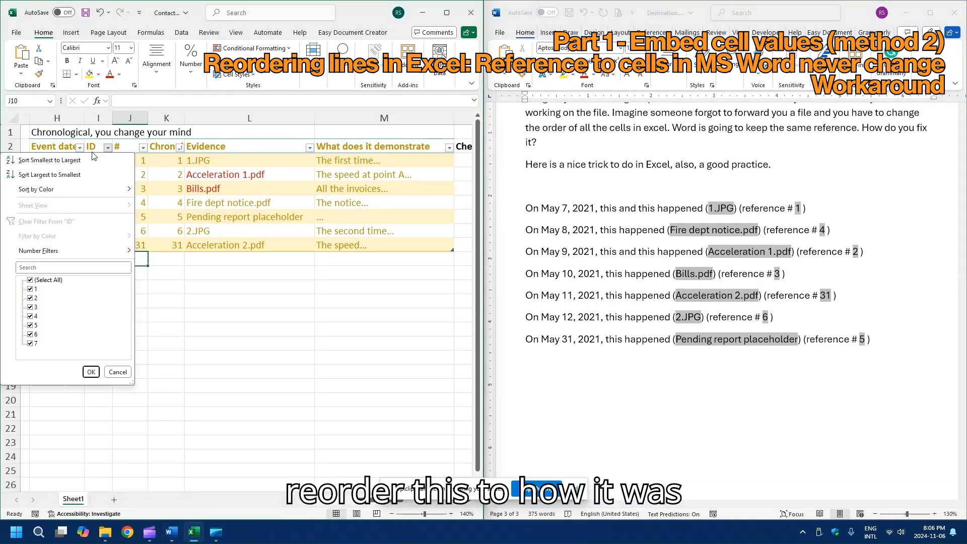
pyautogui.click(78, 160)
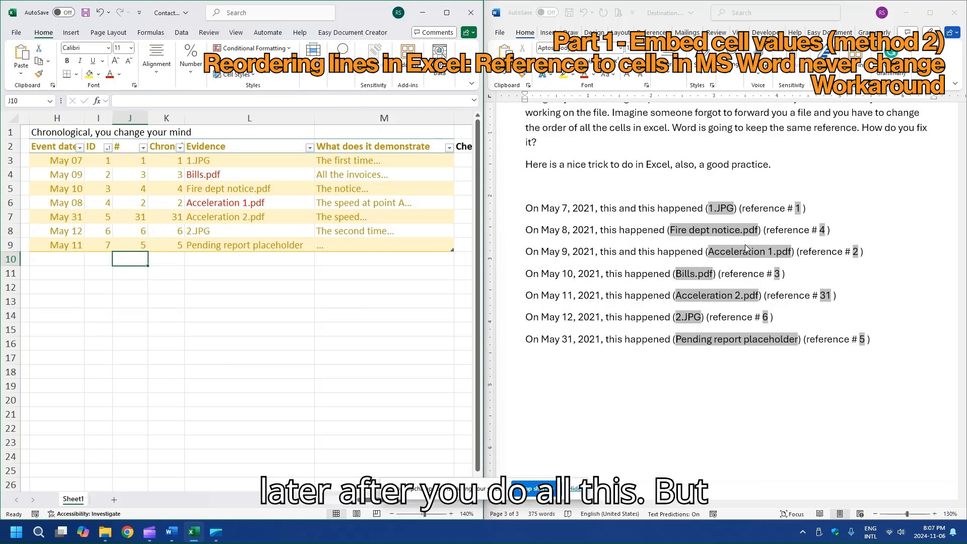
# - Update the linked fields of all dated events in Destination.docx from the table sorted by ID
pyautogui.click(622, 202)
pyautogui.moveTo(525, 207); pyautogui.dragTo(873, 345)
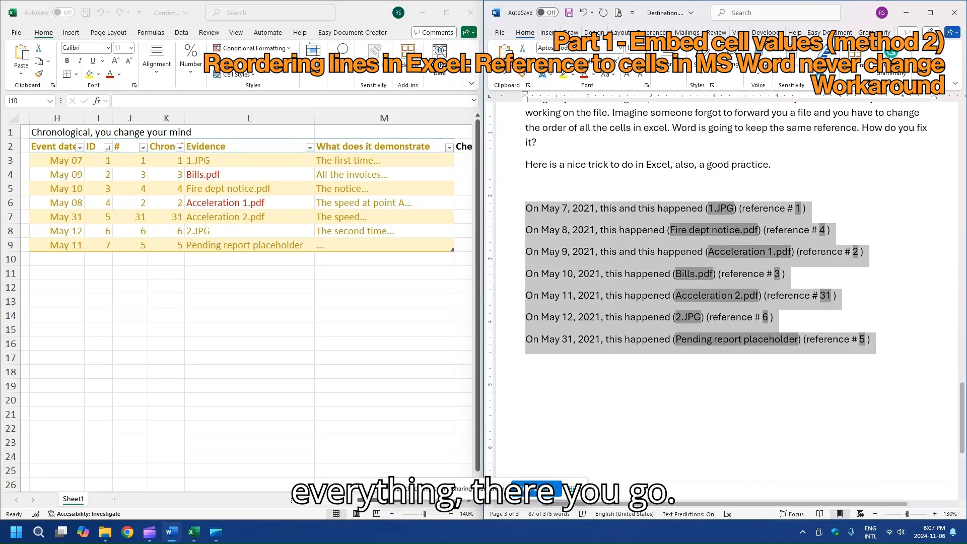
pyautogui.press('F9')
pyautogui.click(854, 189)
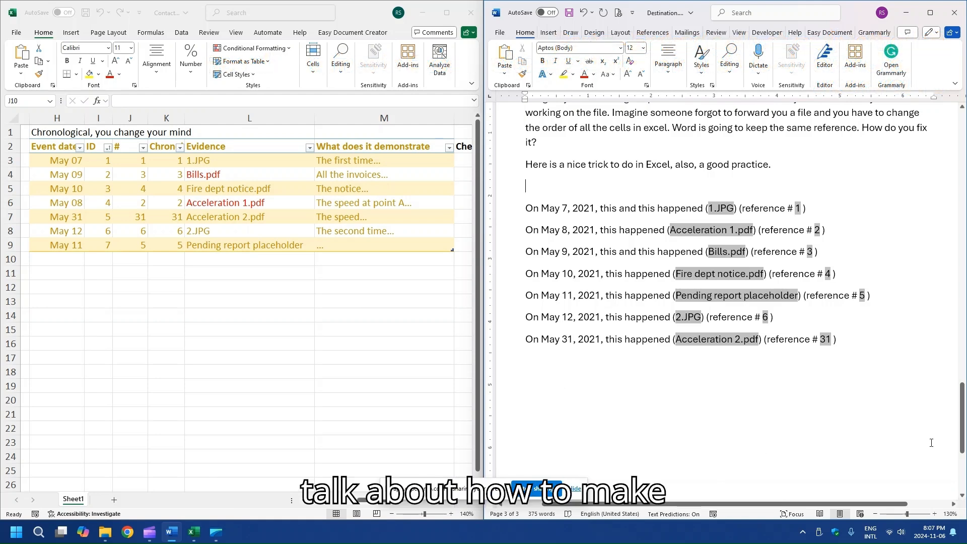
# - Examine the fixed Contact.xlsx path in the greeting's link field code at the document's start, then restore the field results
pyautogui.moveTo(961, 418); pyautogui.dragTo(961, 146)
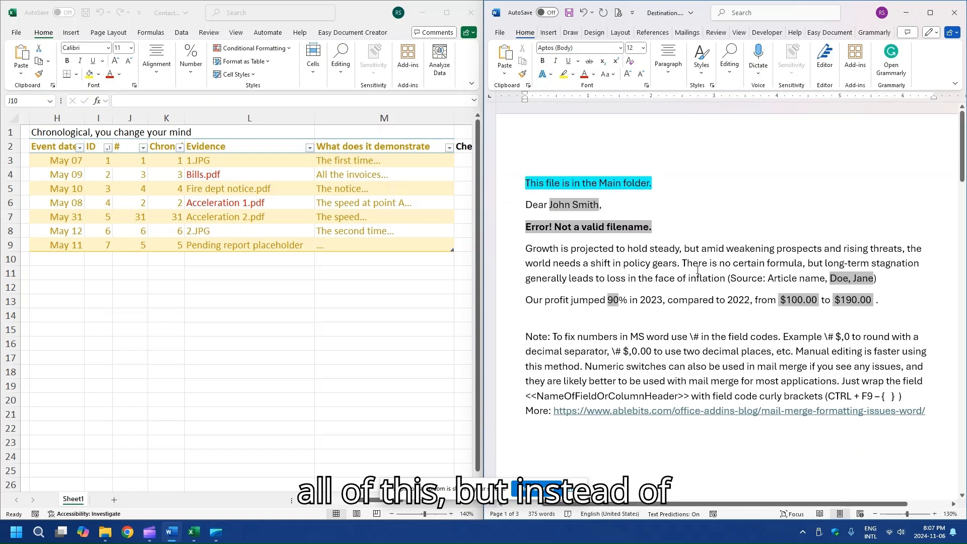
pyautogui.hotkey('alt', 'F9')
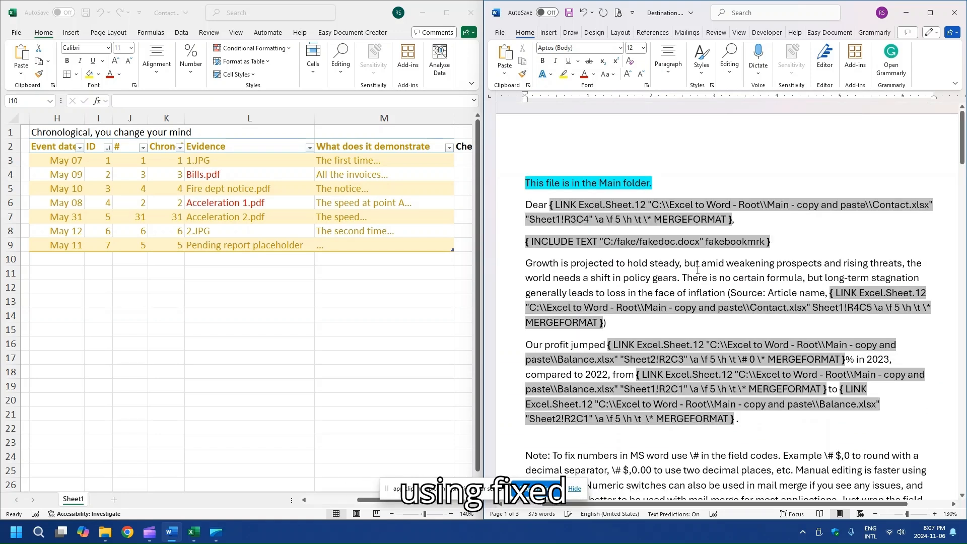
pyautogui.click(699, 207)
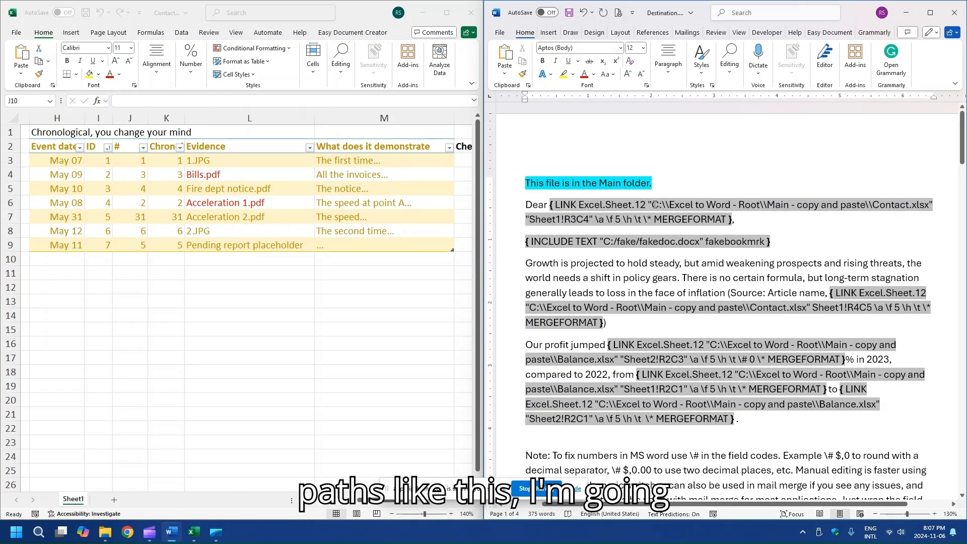
pyautogui.moveTo(653, 205); pyautogui.dragTo(930, 205)
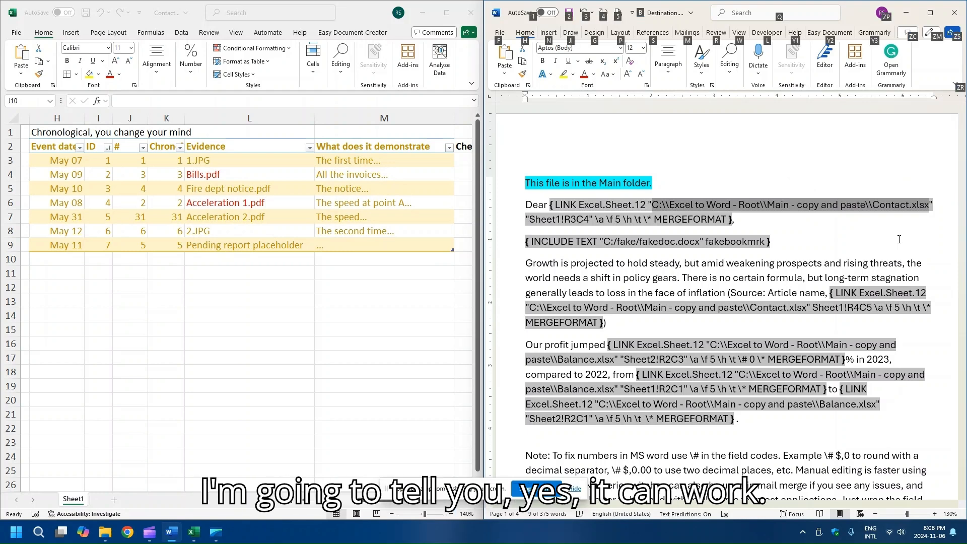
pyautogui.hotkey('alt', 'F9')
pyautogui.click(618, 210)
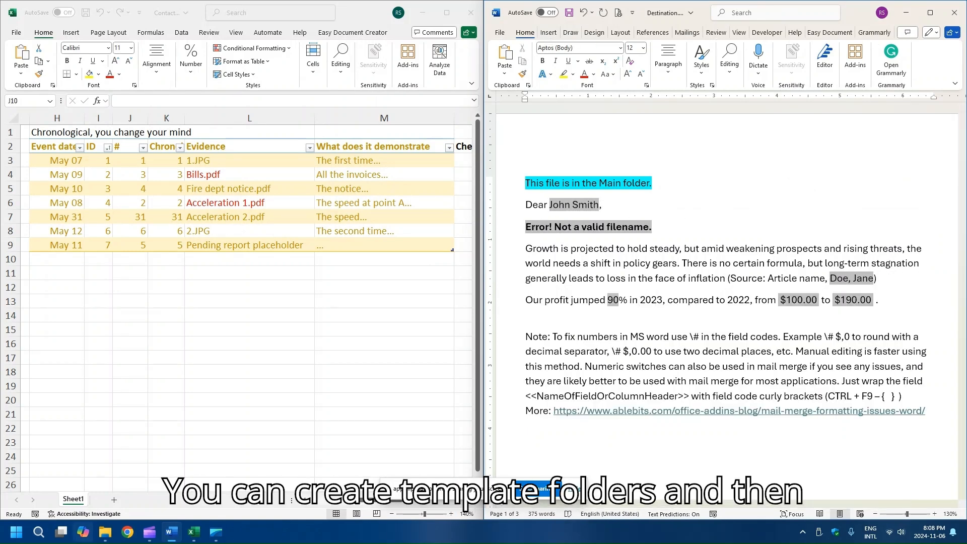
# - Switch to File Explorer to view the Excel to Word - Root folder and clear the file selection
pyautogui.click(105, 531)
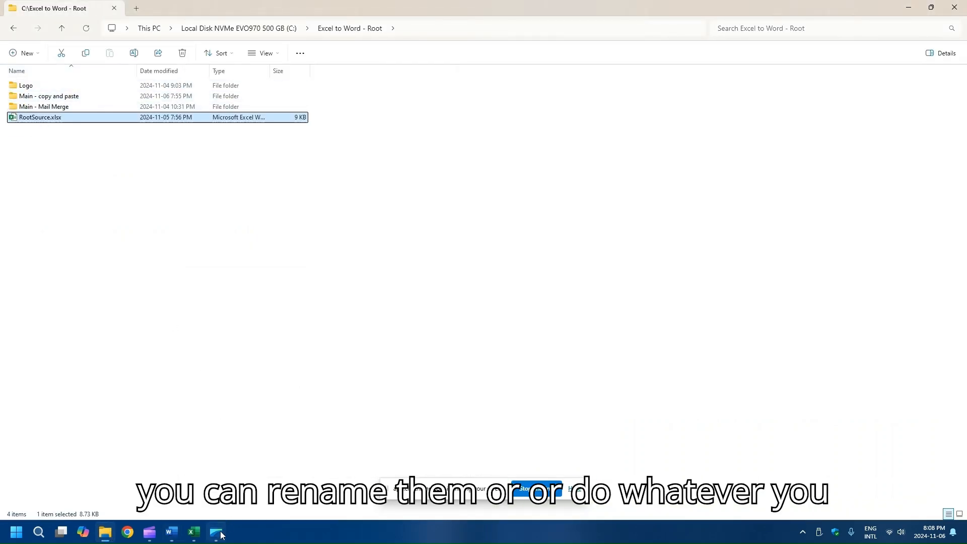
pyautogui.click(209, 403)
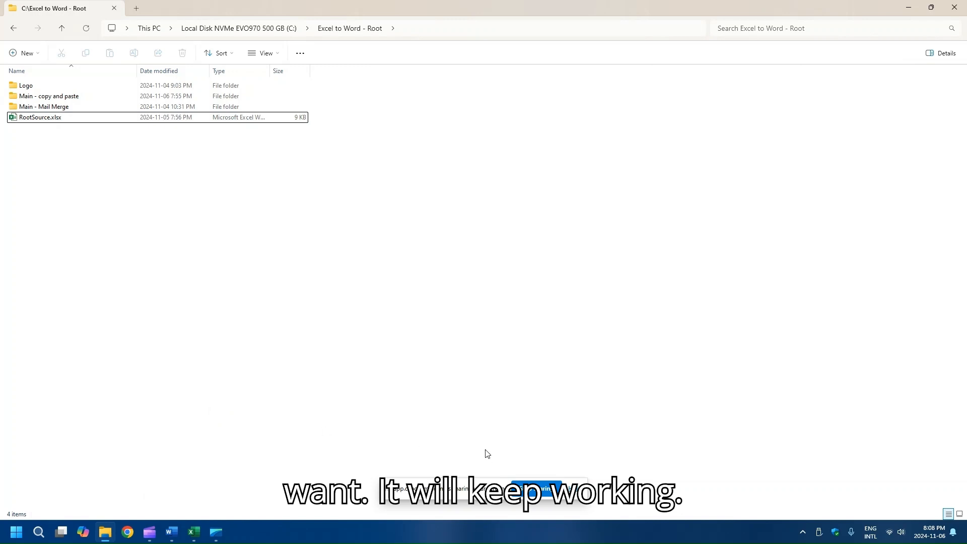